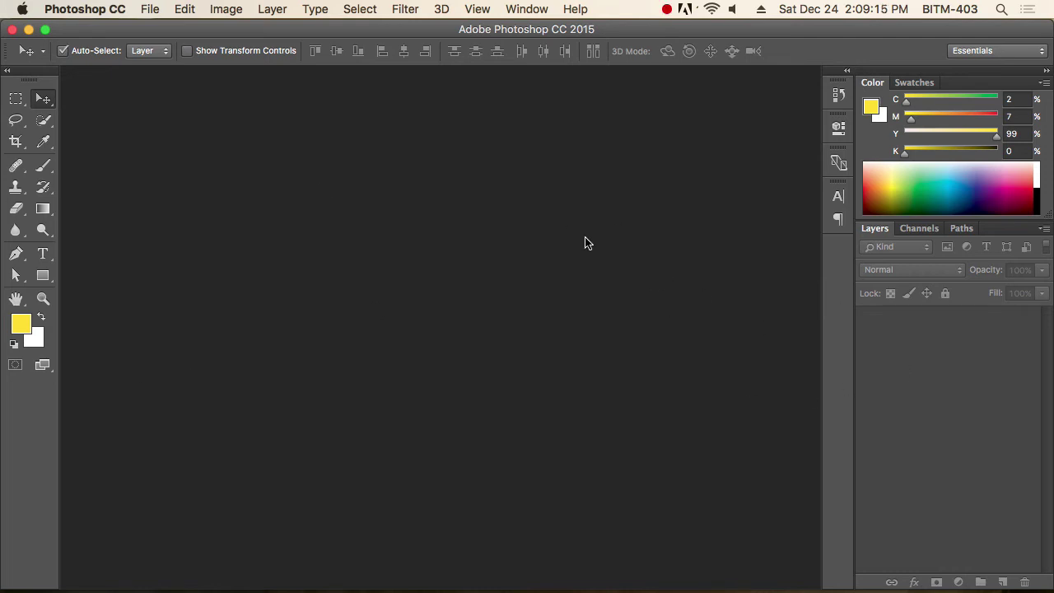
Open the New document dialog from the File menu, showing Untitled-1 at 1024 × 1024 px, 144 ppi.
click(150, 9)
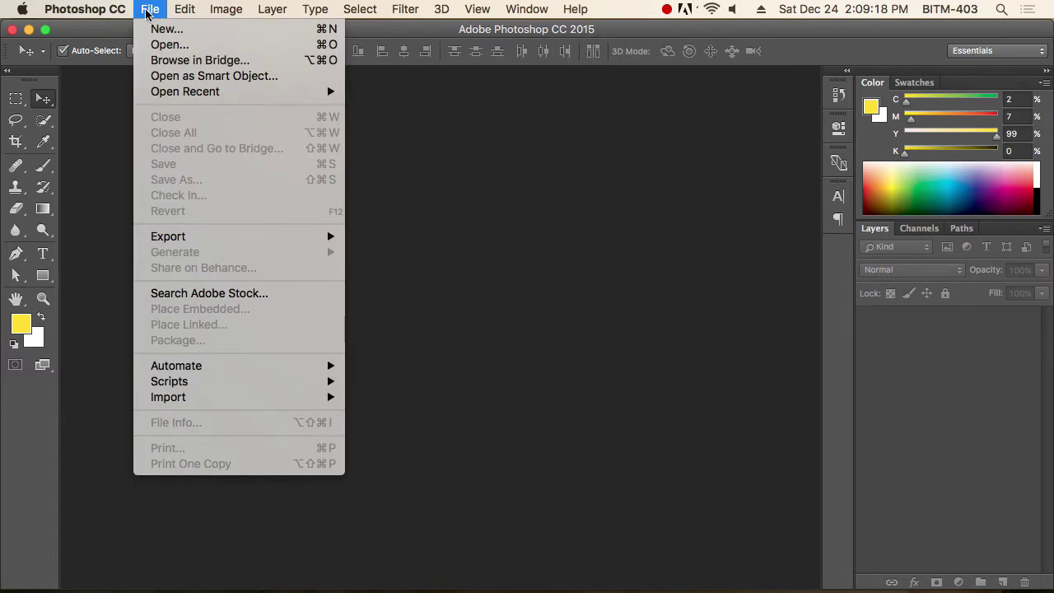
click(322, 30)
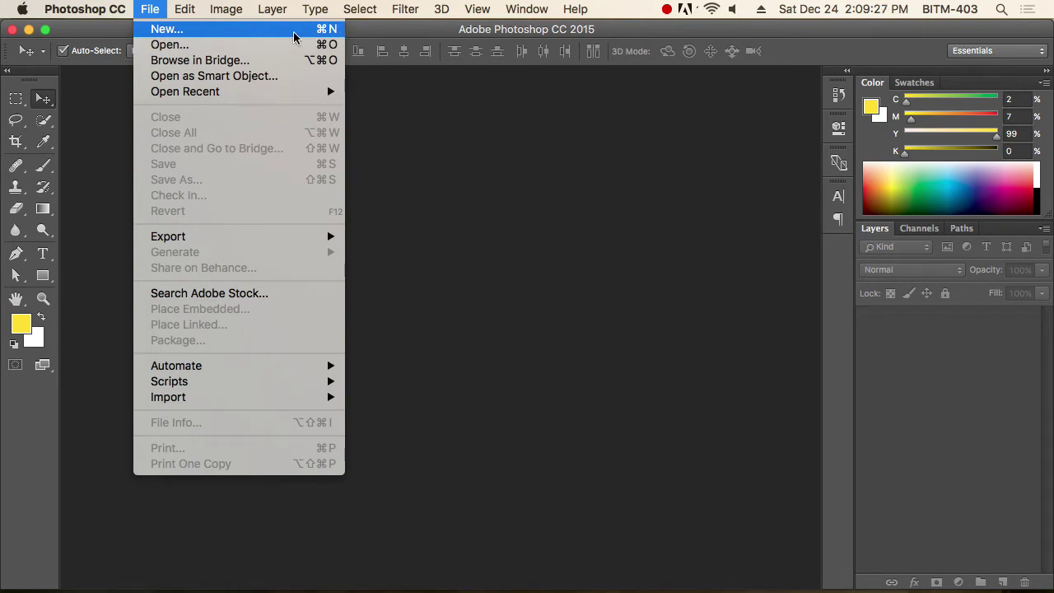
click(292, 29)
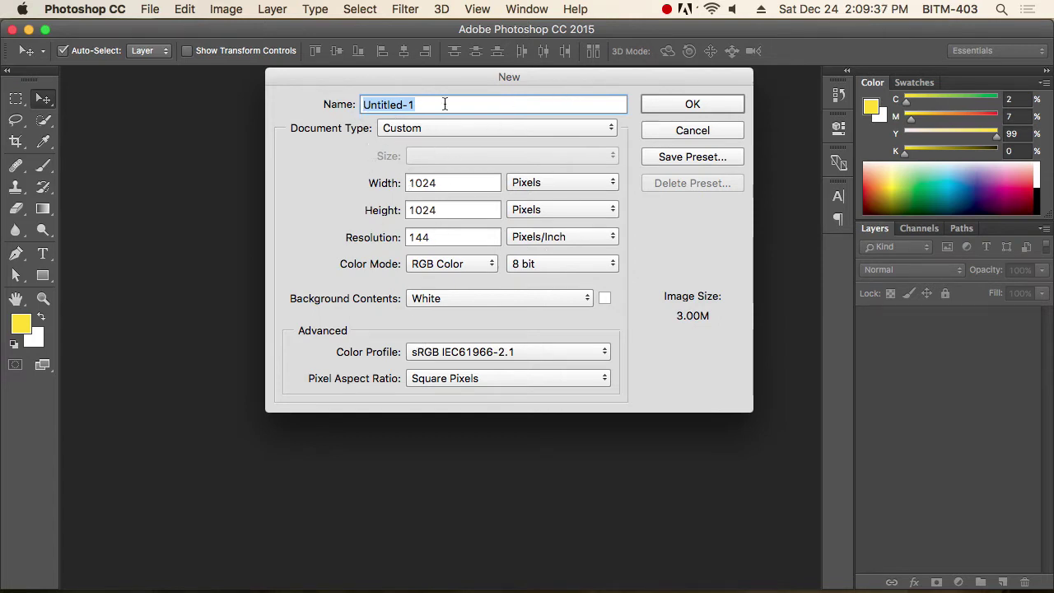
click(536, 128)
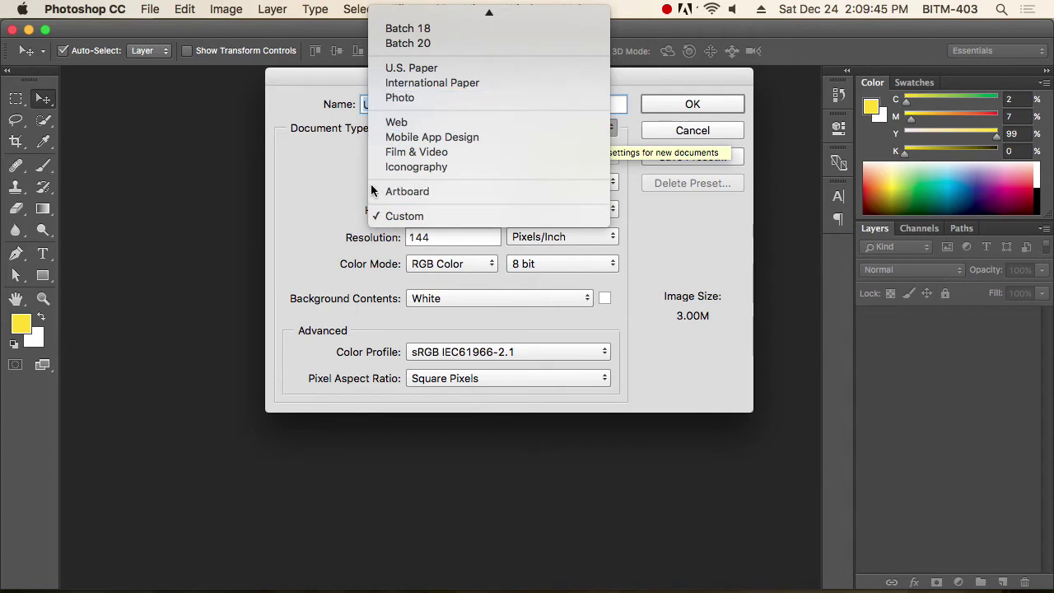
click(305, 179)
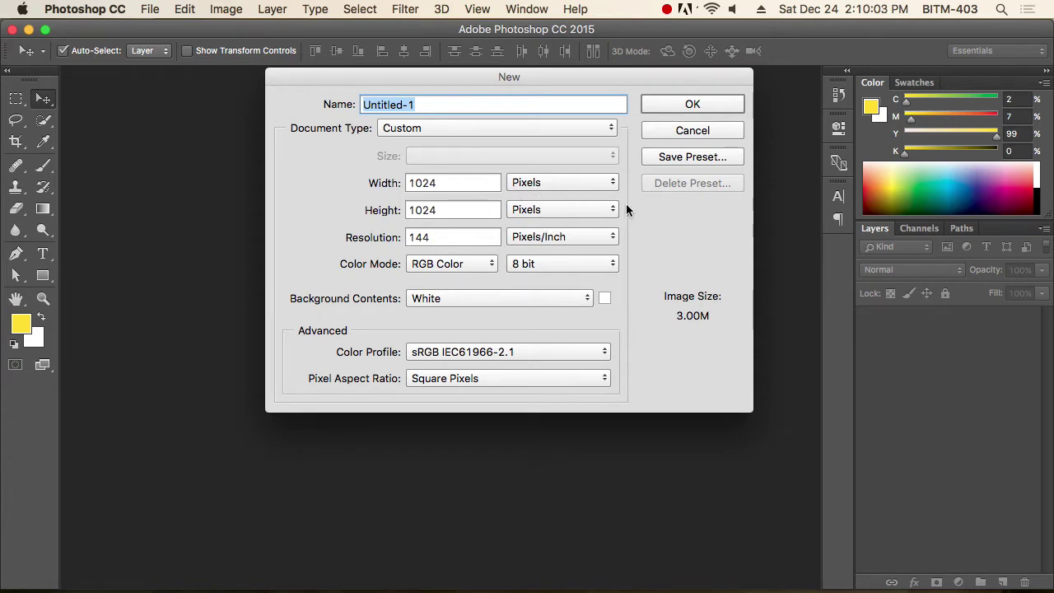
Change the New dialog's resolution from 144 to 72 pixels/inch.
double_click(443, 237)
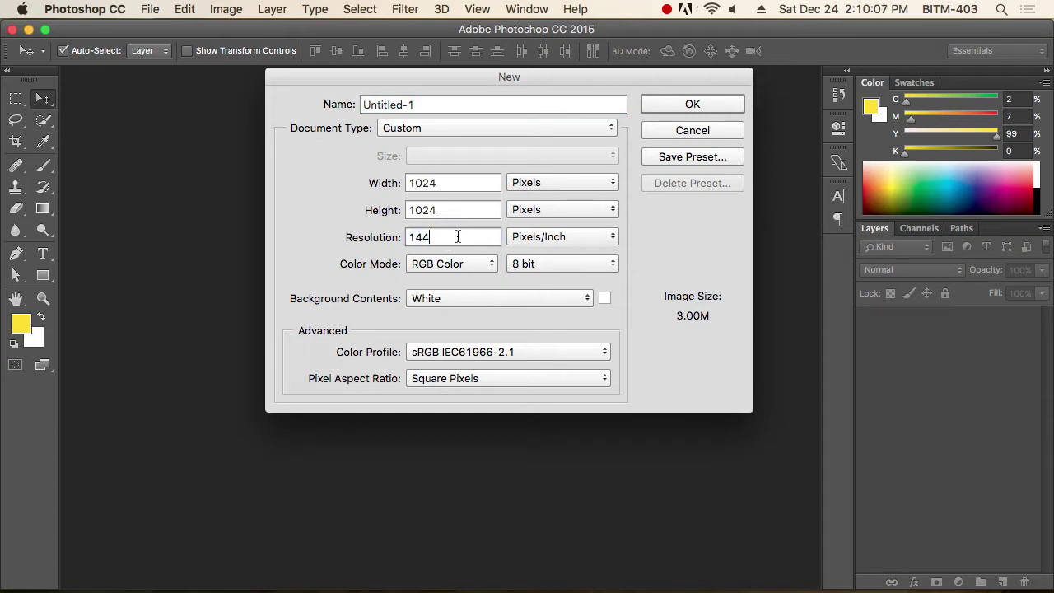
drag(447, 237, 390, 234)
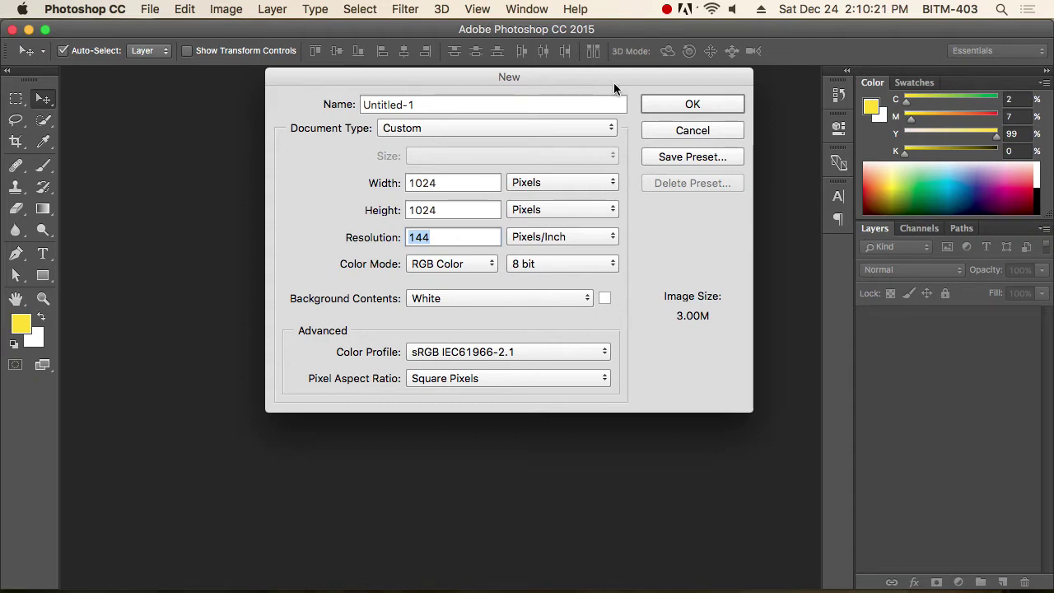
click(416, 237)
drag(400, 236, 486, 237)
click(451, 235)
drag(461, 236, 395, 237)
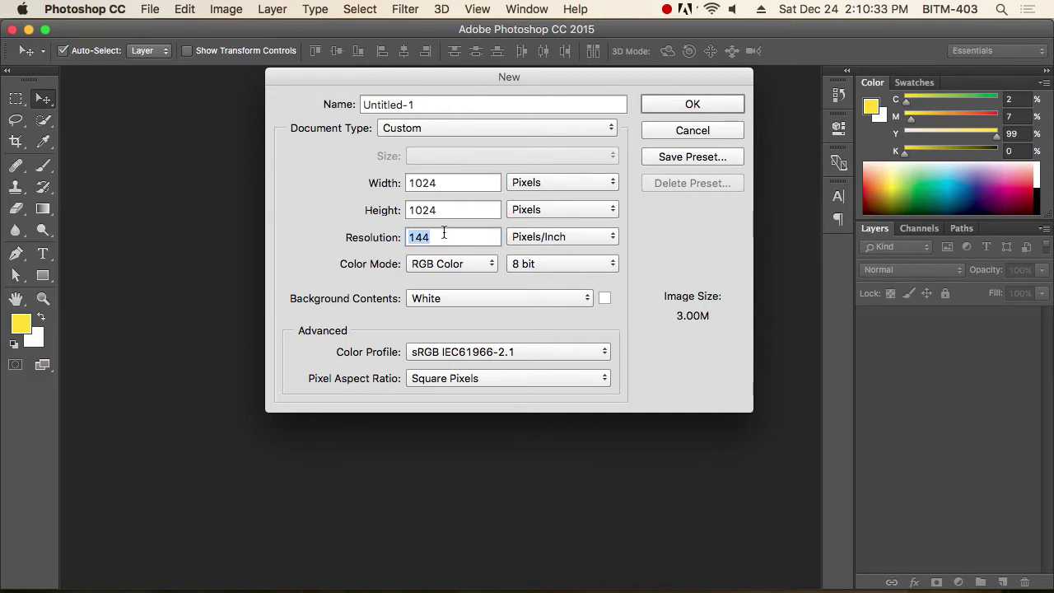
text(72)
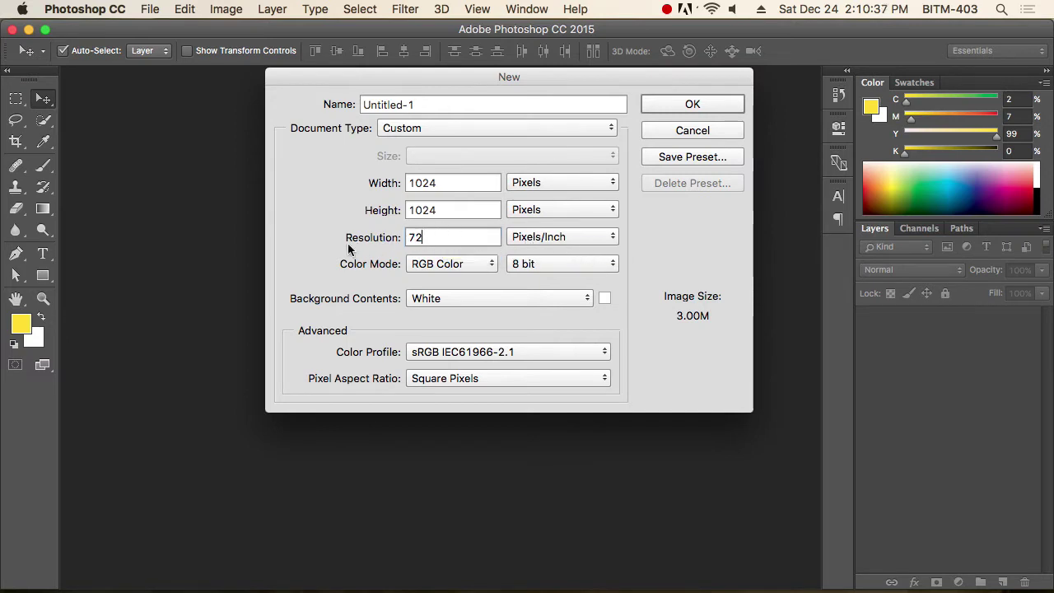
click(614, 238)
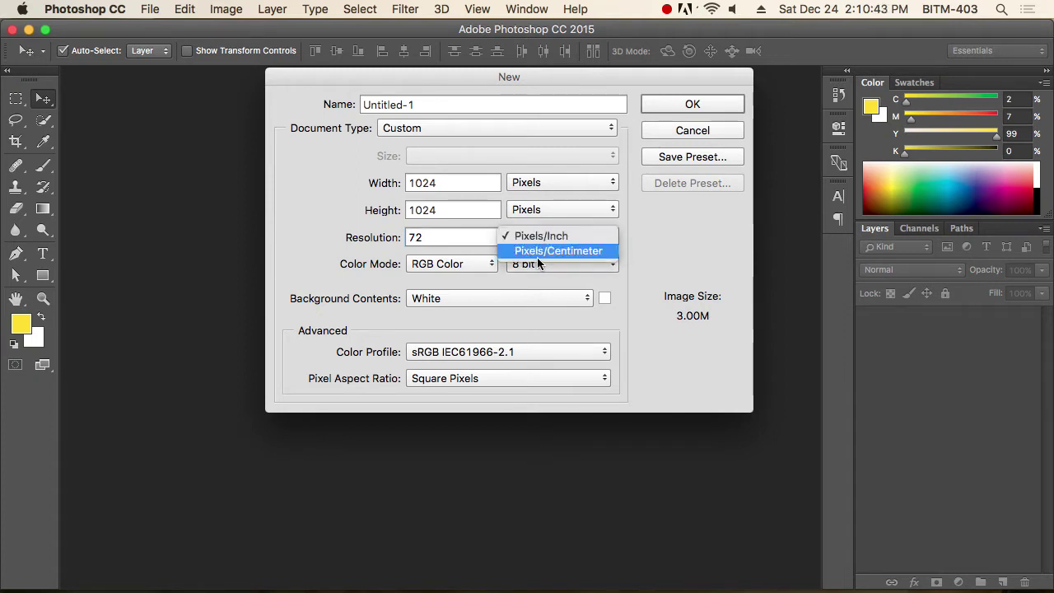
click(609, 238)
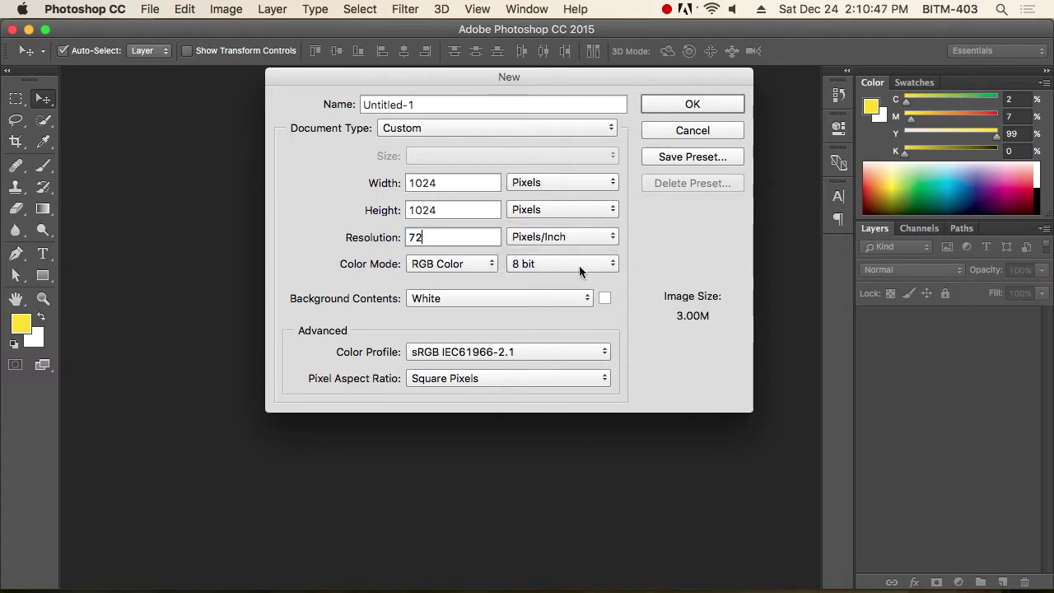
click(487, 267)
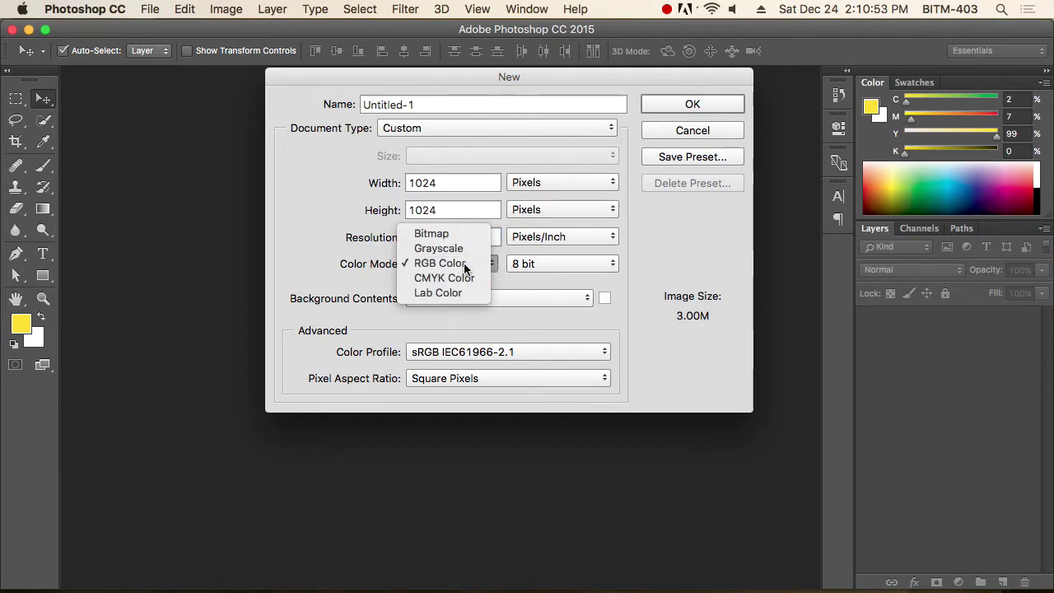
click(466, 267)
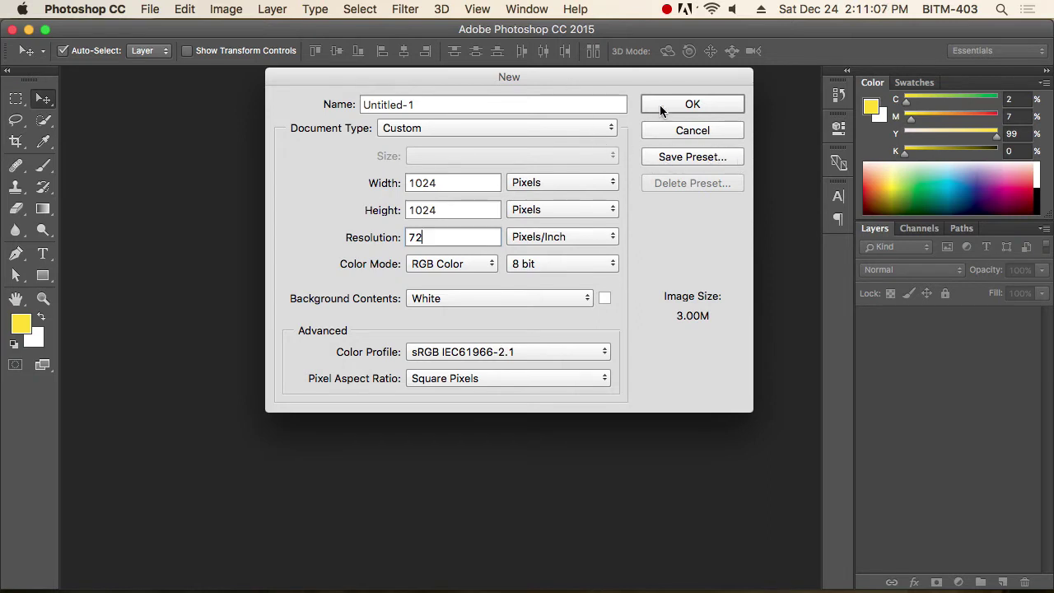
drag(606, 79, 606, 106)
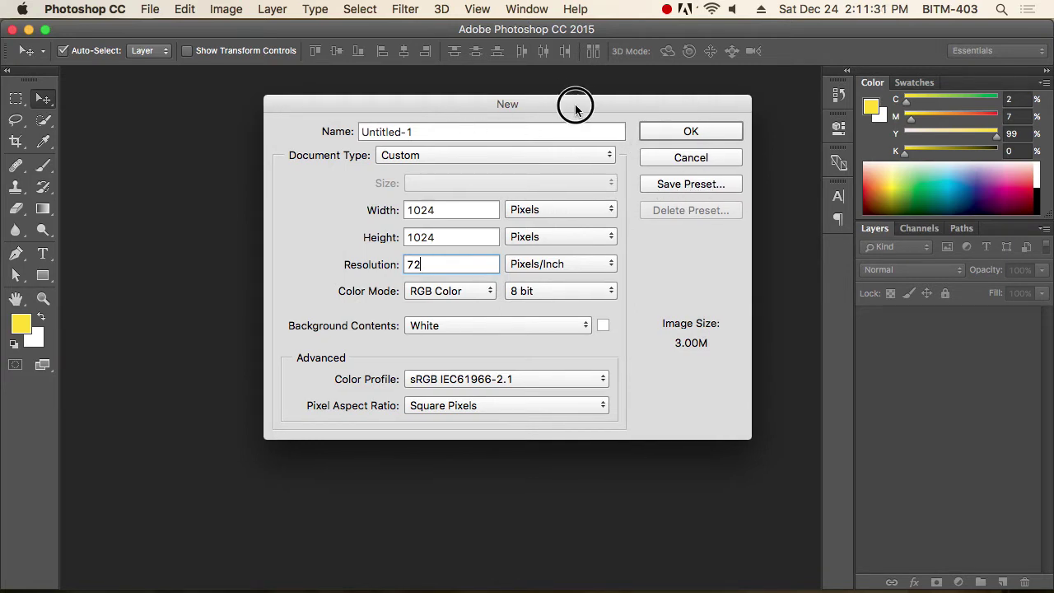
drag(569, 98, 554, 93)
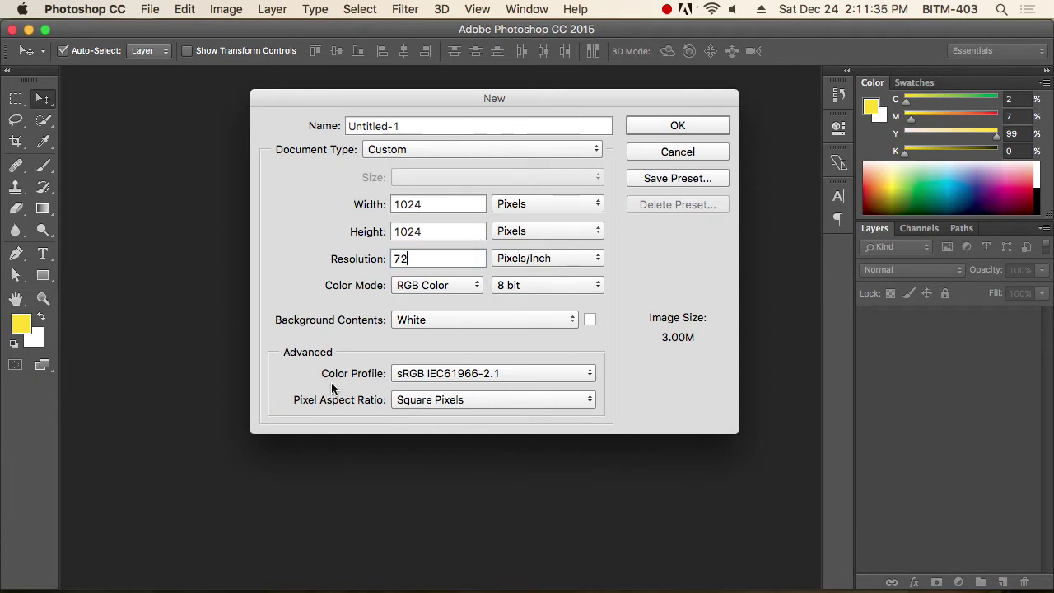
Save the 1024 × 1024, 72 ppi settings as preset 'batch24' and keep it as Document Type.
click(692, 180)
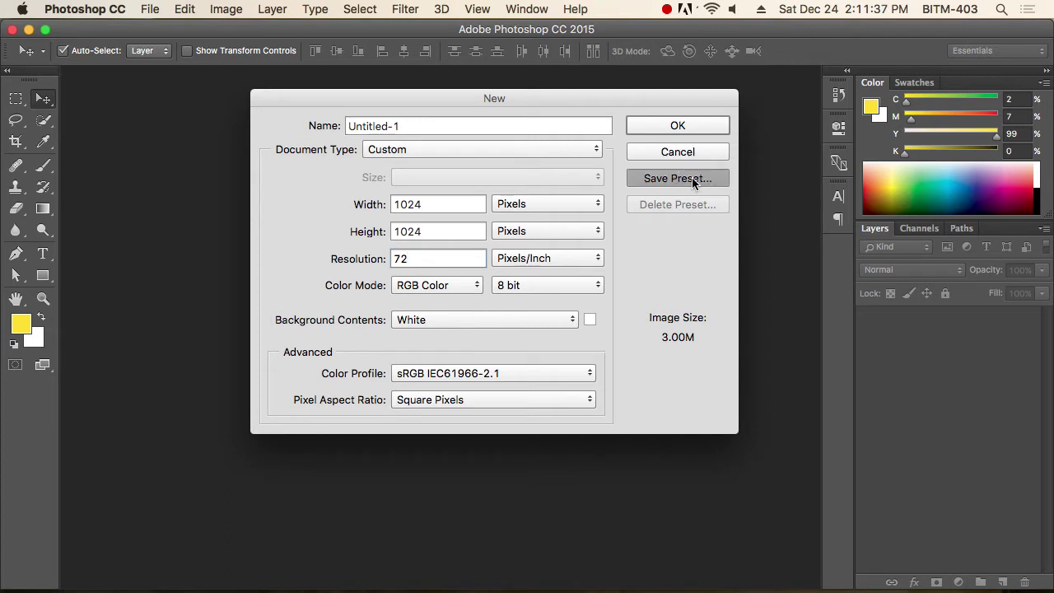
drag(701, 207, 697, 175)
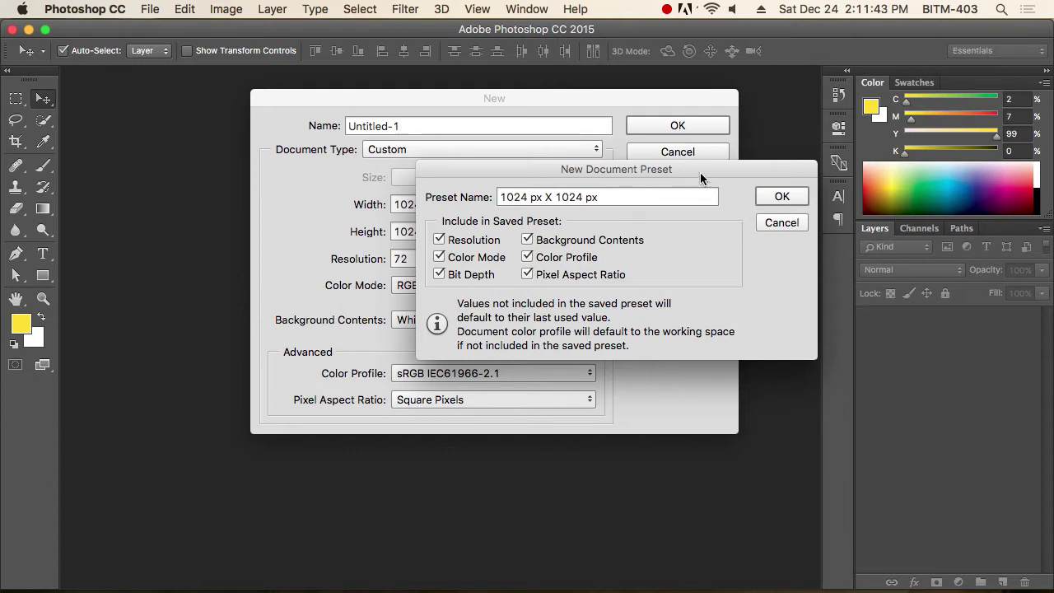
drag(699, 172, 691, 146)
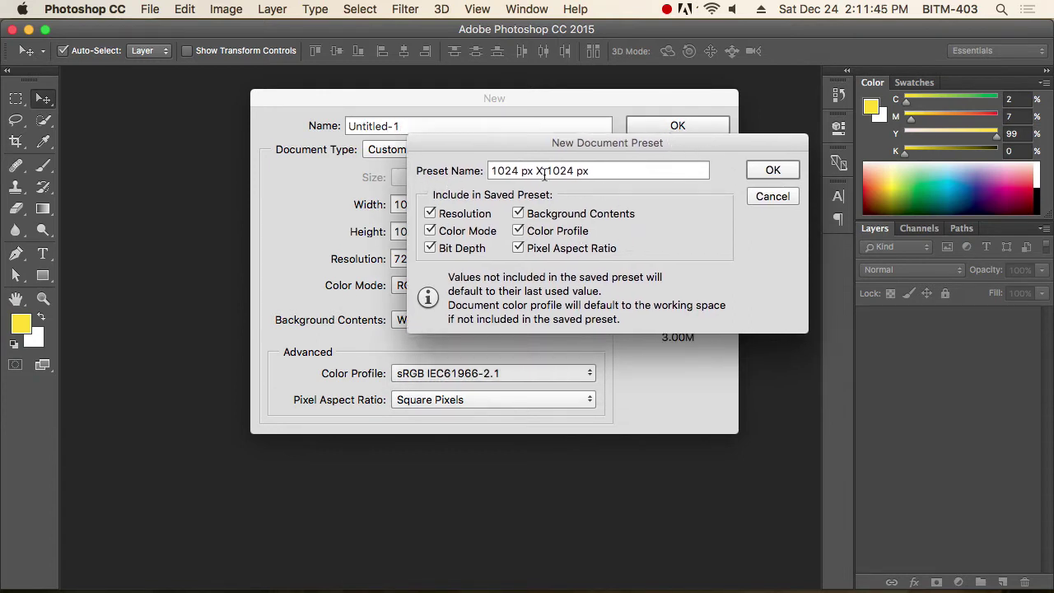
click(603, 175)
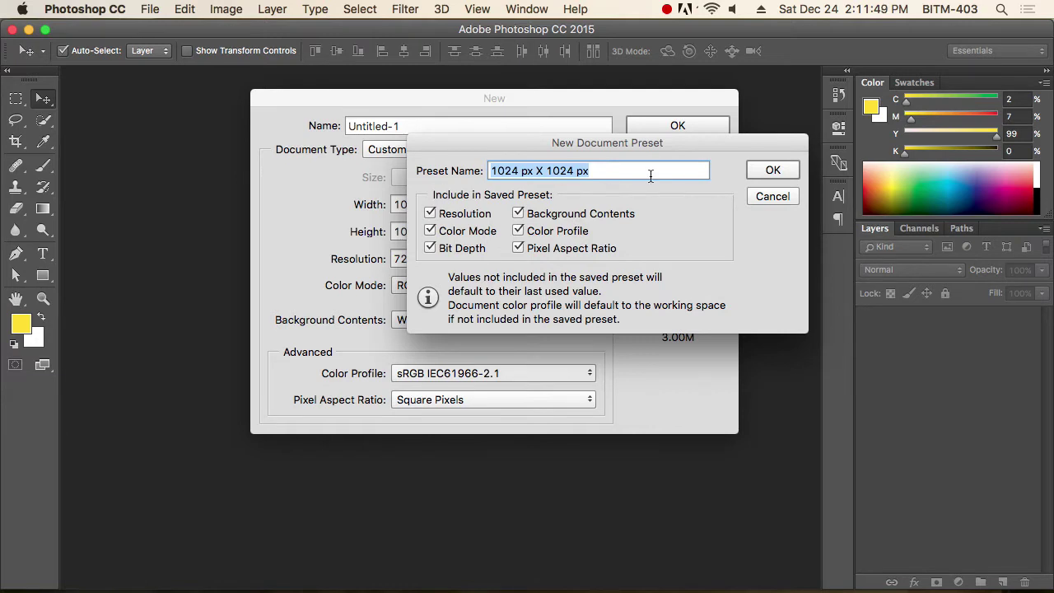
text(batch24)
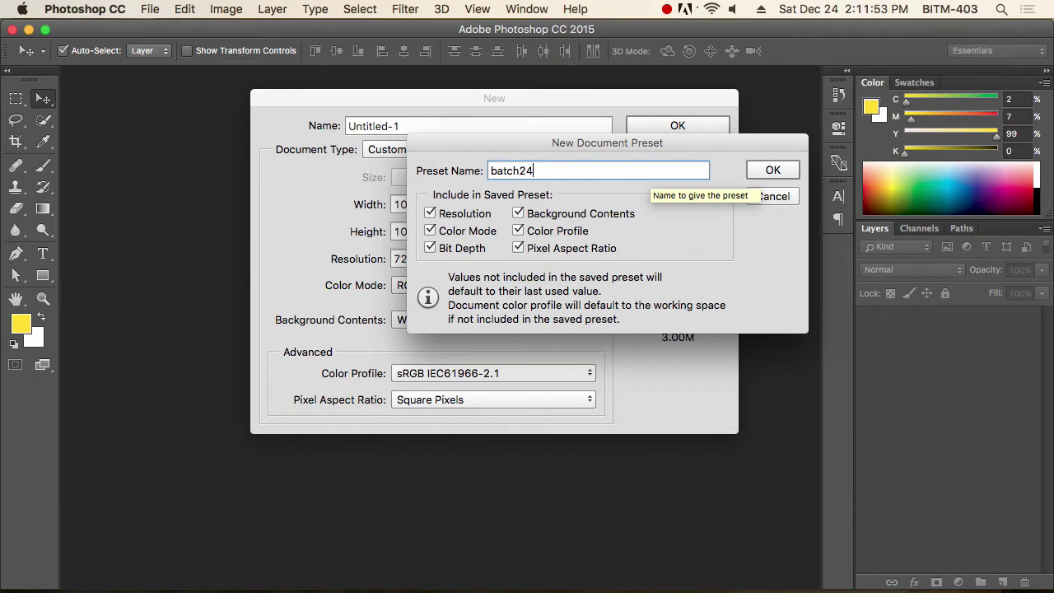
click(772, 171)
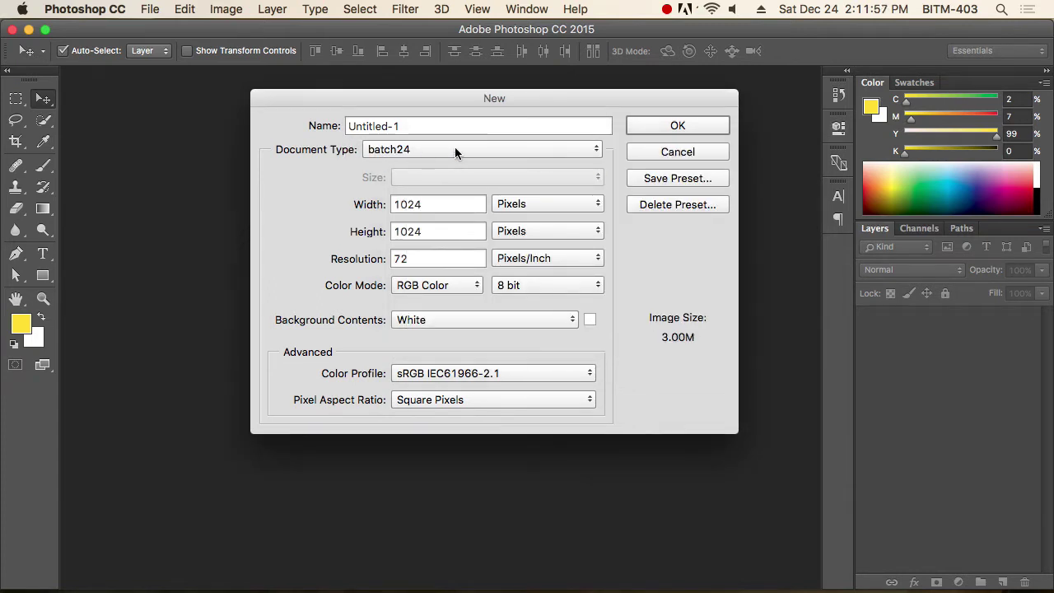
click(594, 149)
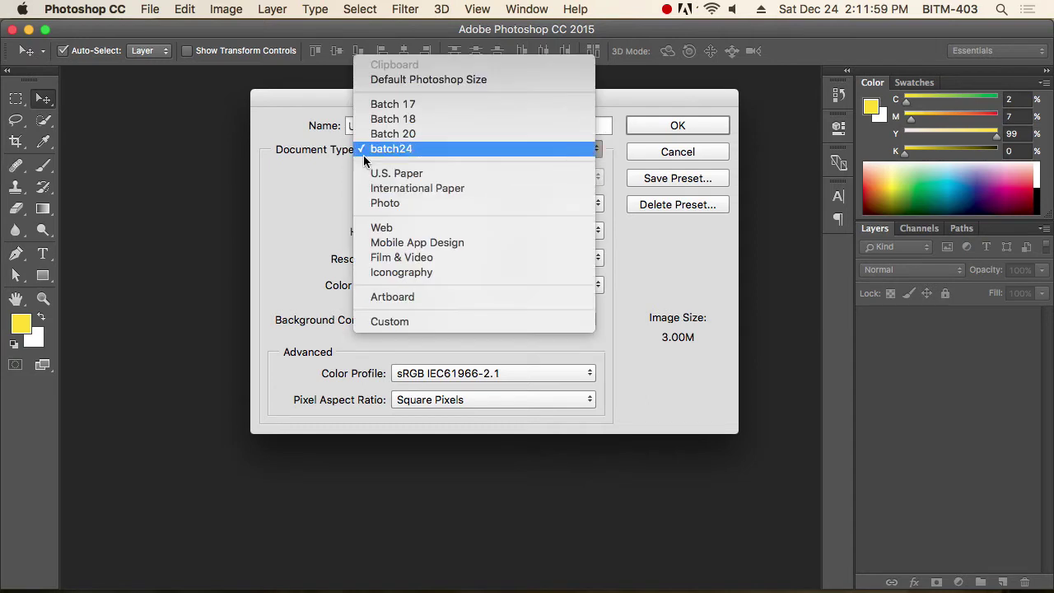
click(441, 148)
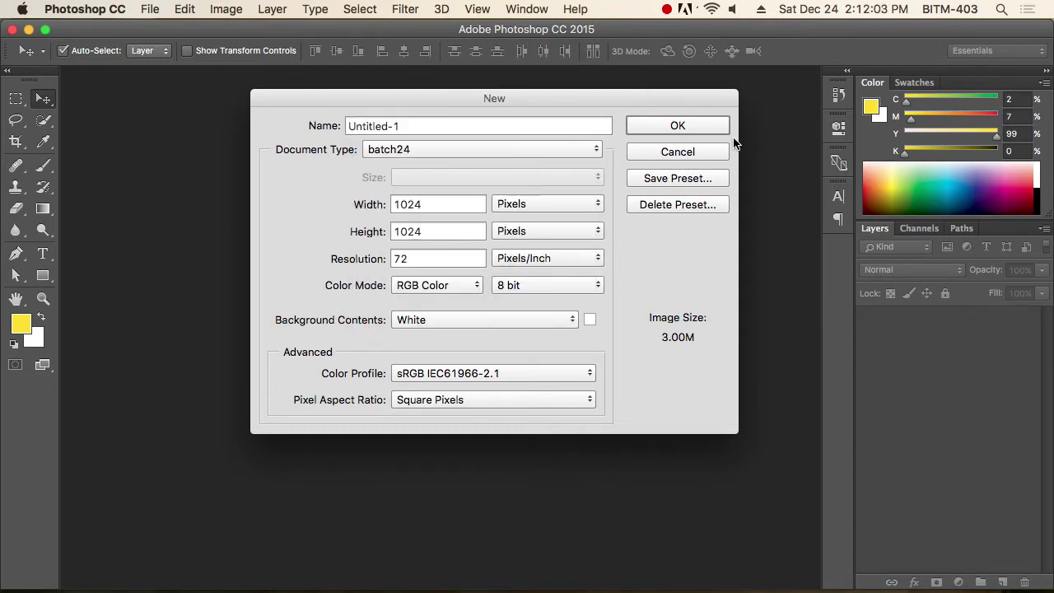
Create Untitled-1, then a second blank document Untitled-2, both from the batch24 preset.
click(698, 130)
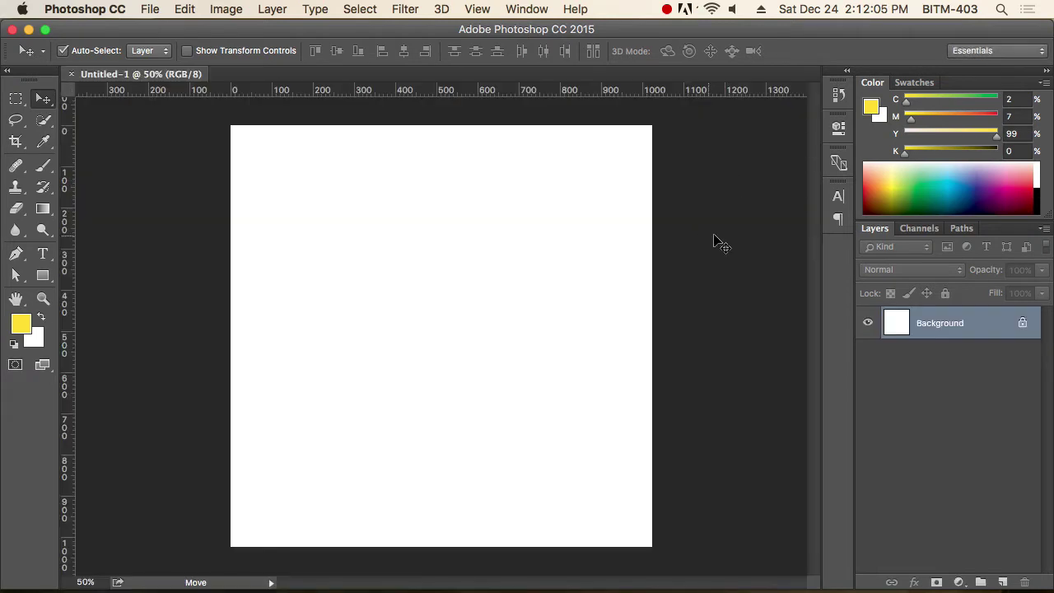
key(super+n)
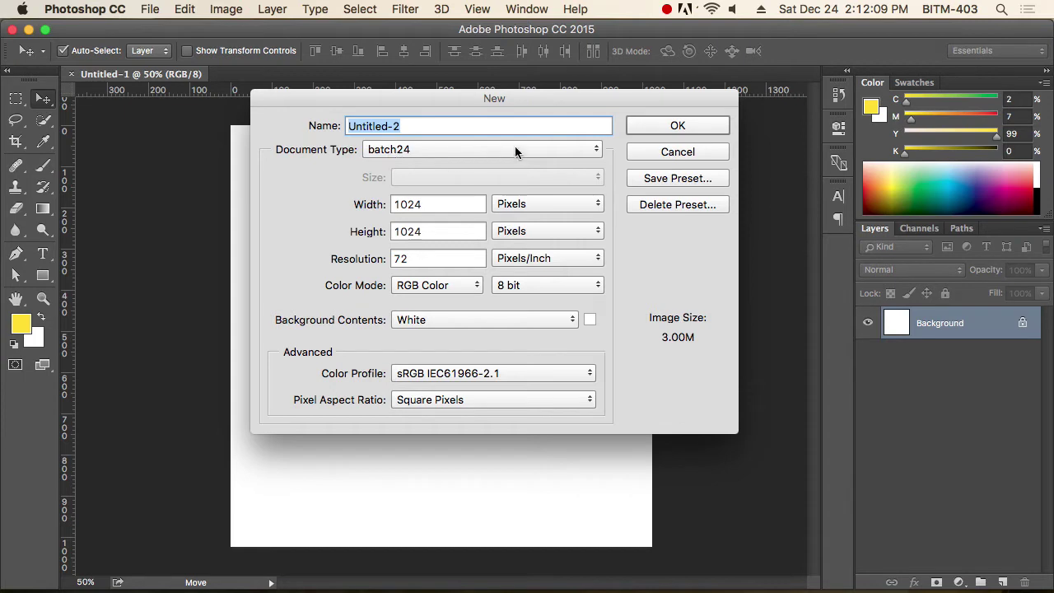
click(598, 152)
click(342, 185)
drag(647, 97, 656, 121)
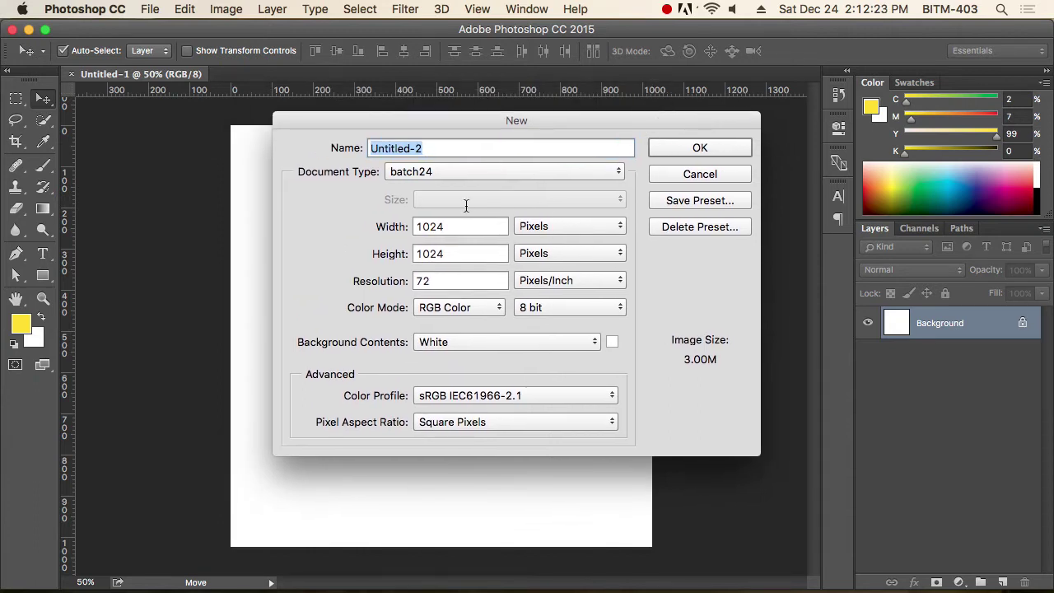
drag(623, 126, 651, 116)
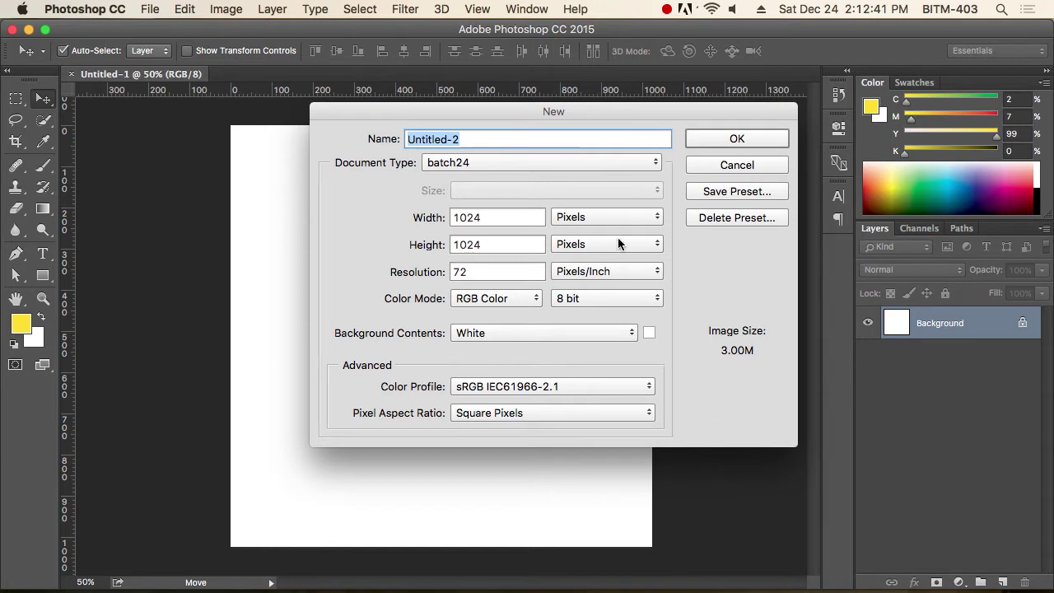
click(754, 138)
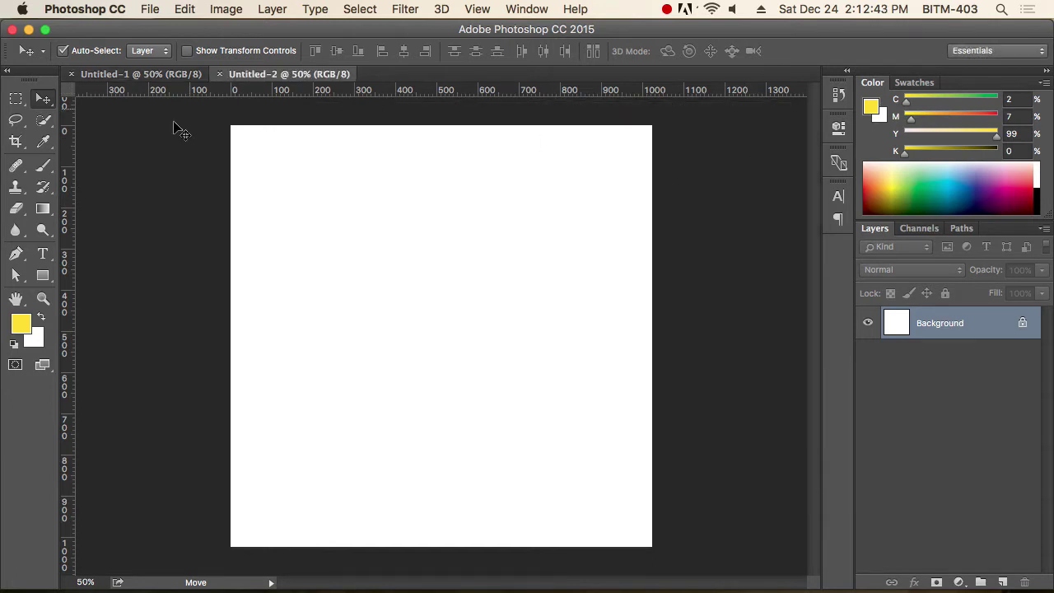
Switch between the Untitled-1 and Untitled-2 tabs, then show the Essentials workspace list.
click(175, 76)
click(258, 76)
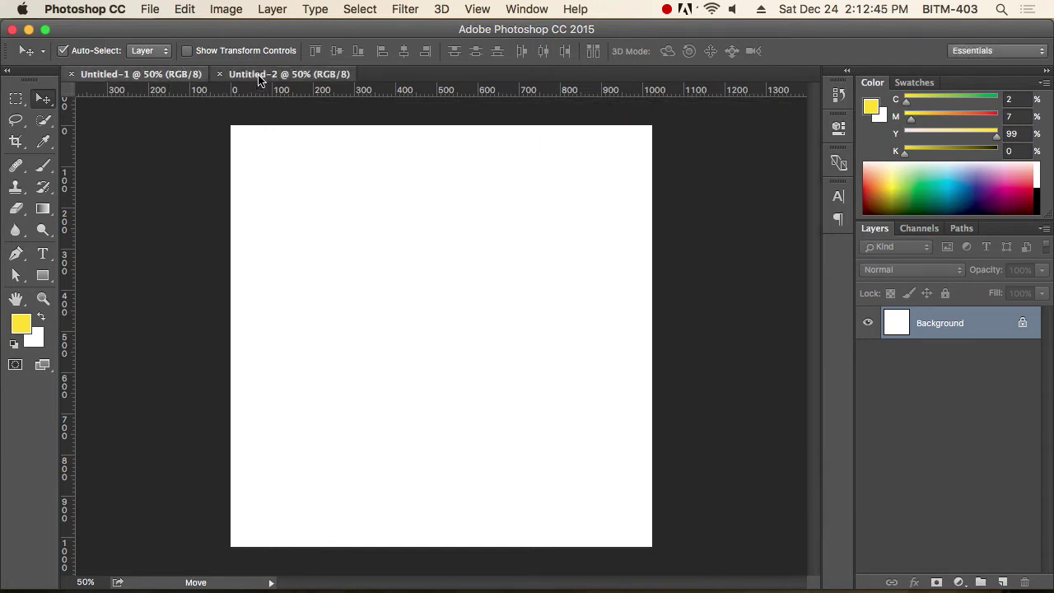
click(171, 76)
click(307, 80)
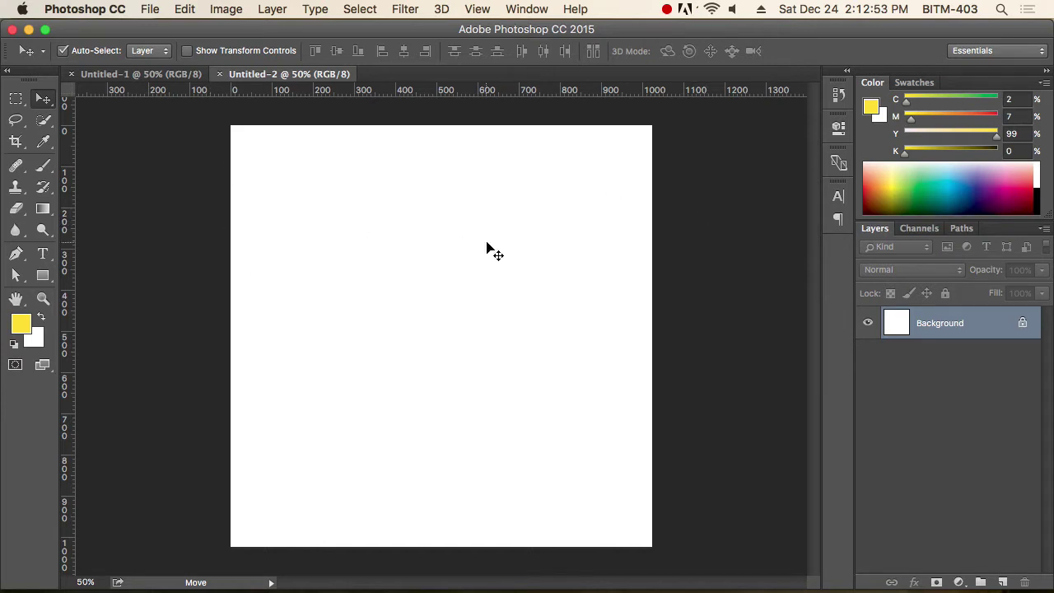
click(150, 75)
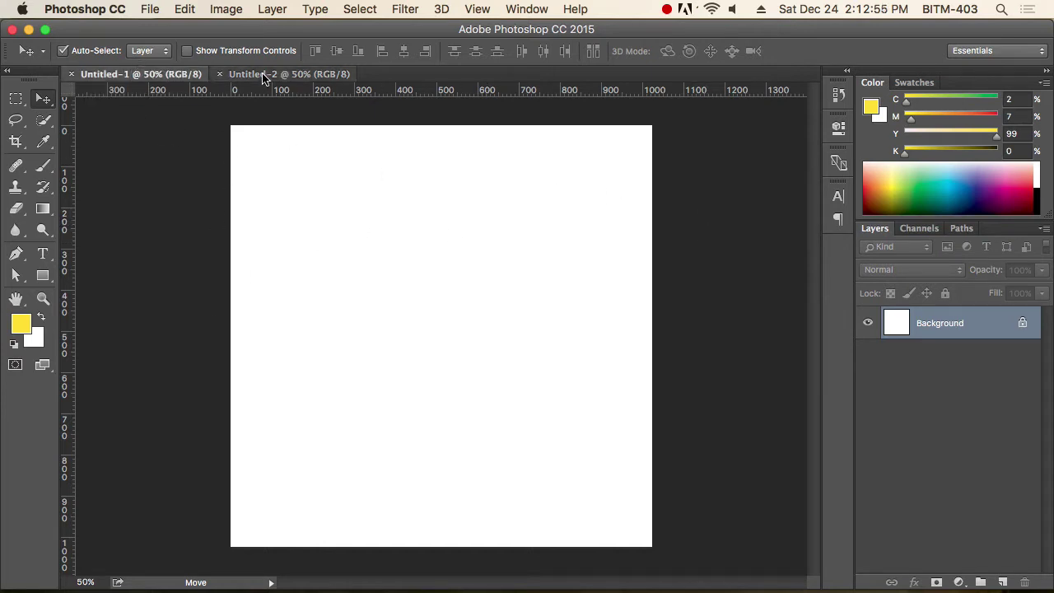
click(276, 74)
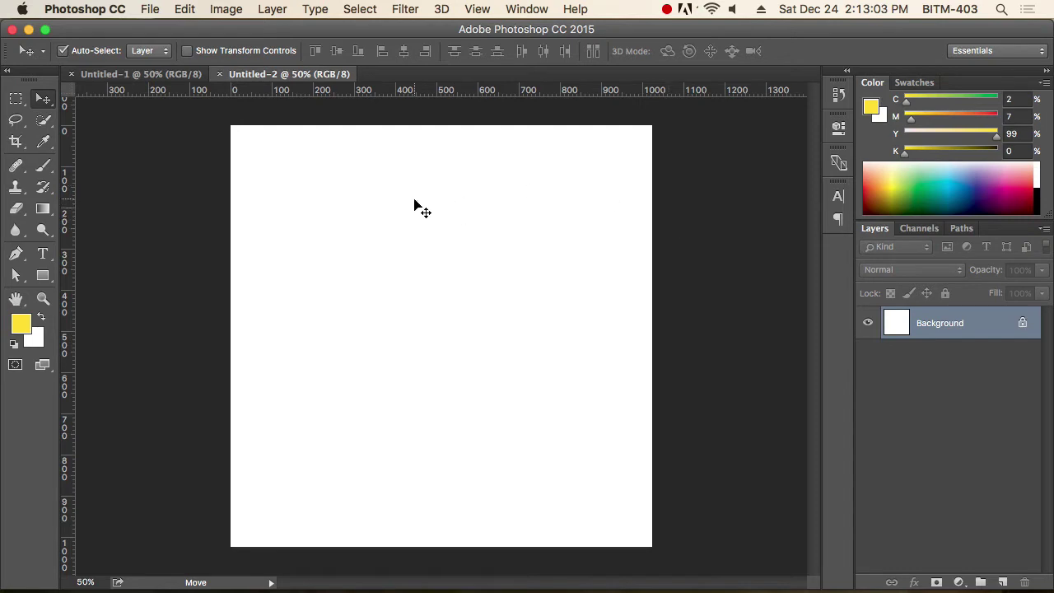
click(1024, 53)
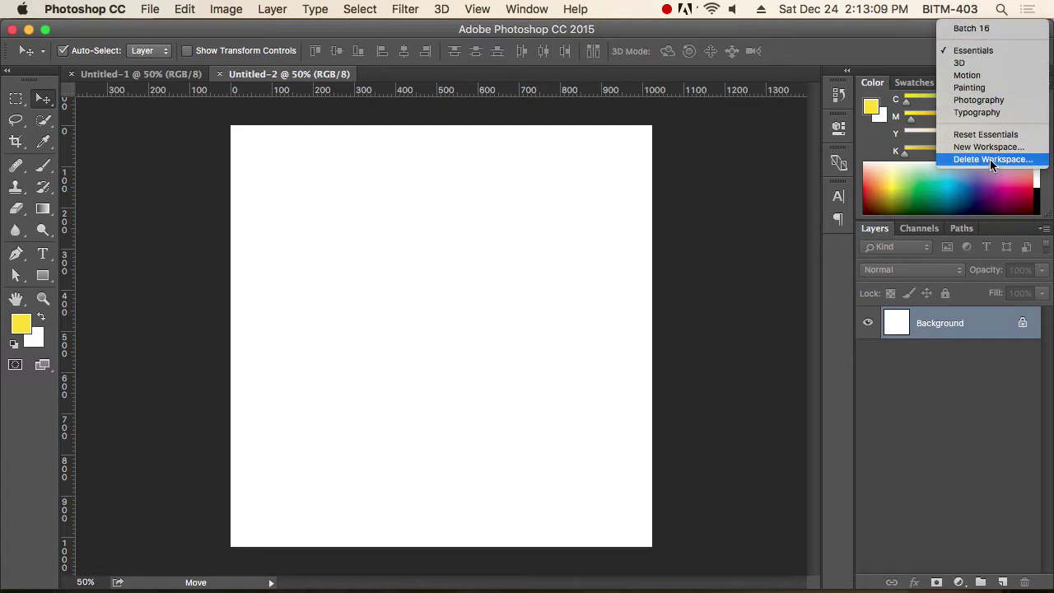
Reopen the workspace menu and dismiss it without choosing or creating a workspace.
click(908, 56)
click(1005, 51)
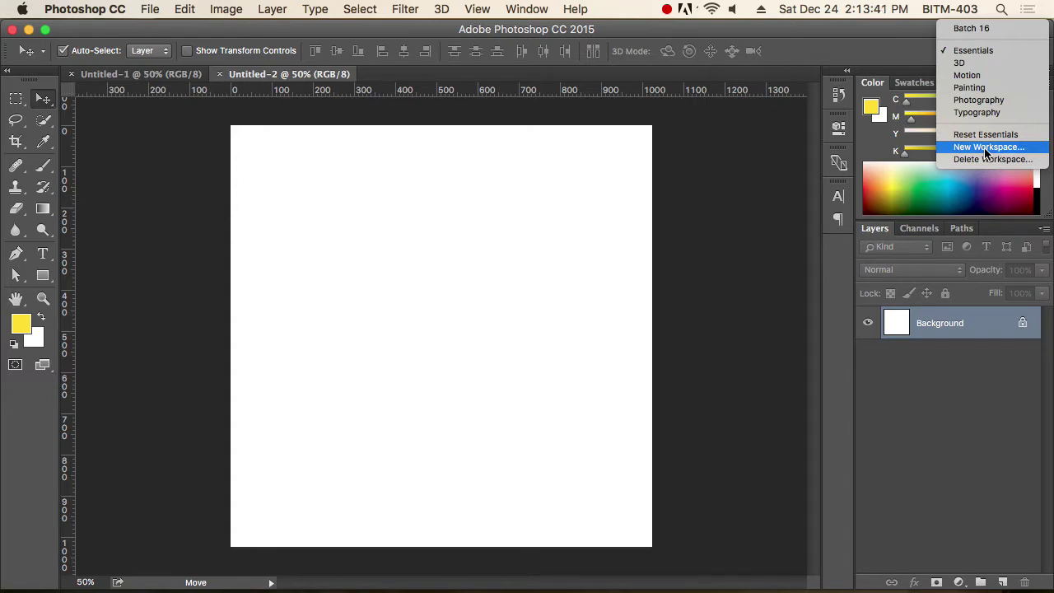
click(898, 62)
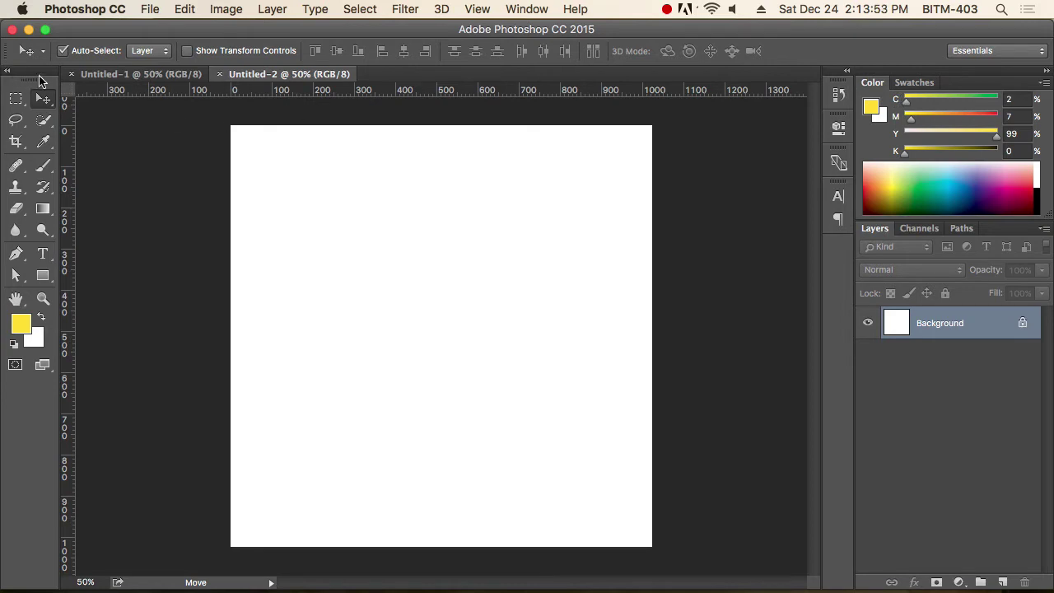
Float the Tools panel, options bar and panel groups, then dock Tools and the panel groups back.
mouse_move(30, 83)
mouse_down()
mouse_move(136, 134)
mouse_move(289, 164)
mouse_up()
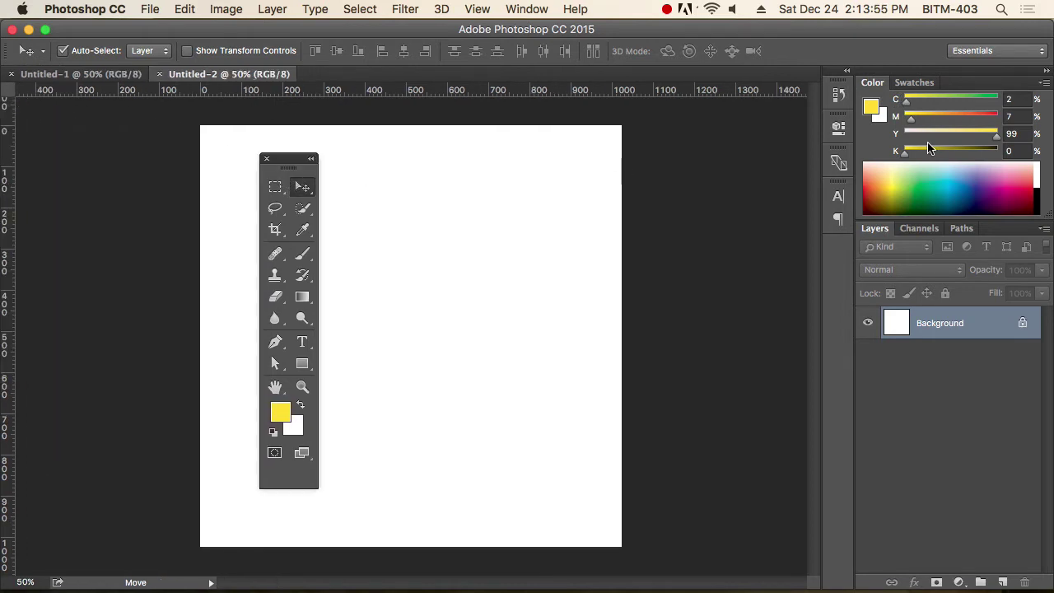
click(1045, 73)
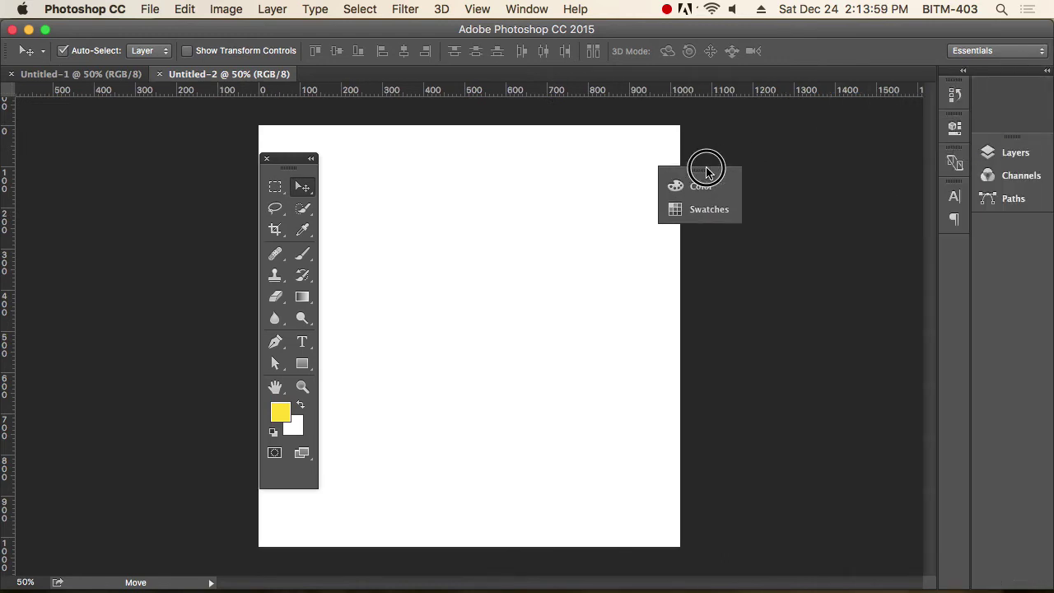
drag(1019, 82, 707, 163)
drag(1019, 82, 776, 249)
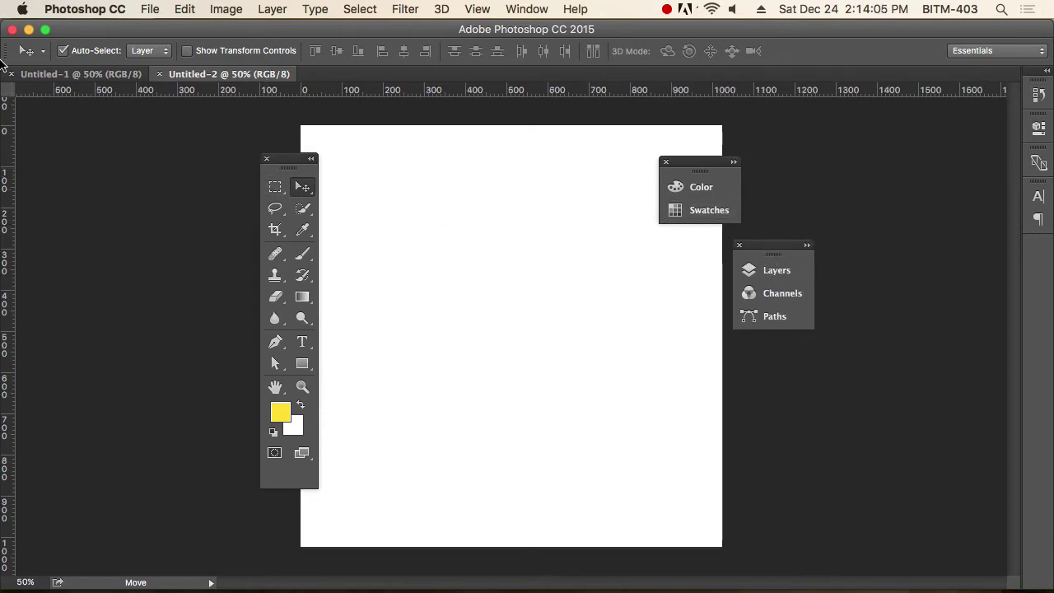
drag(10, 53, 209, 150)
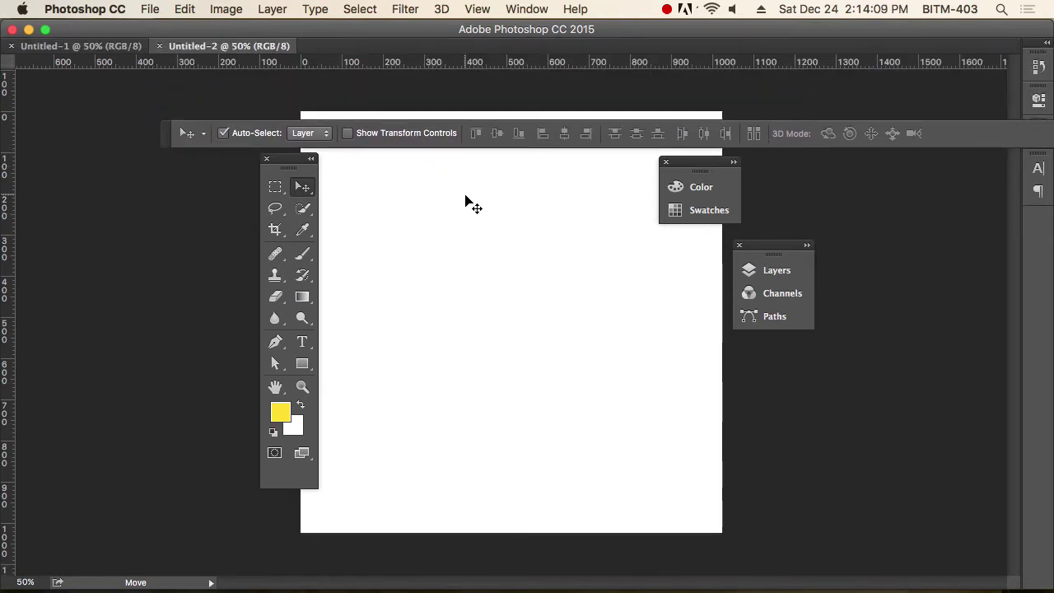
drag(288, 173, 5, 72)
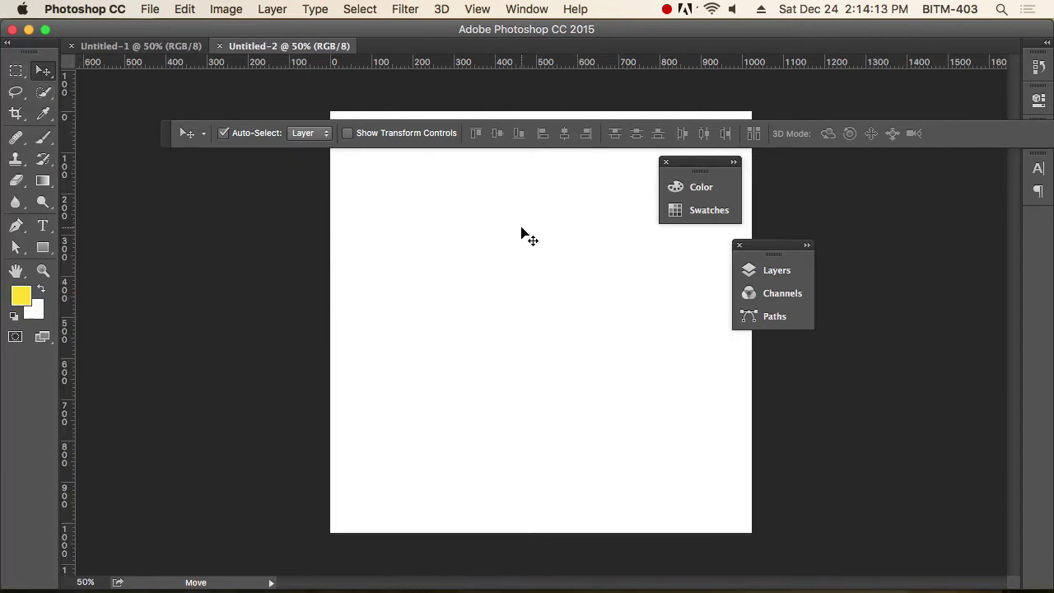
drag(772, 251, 1045, 88)
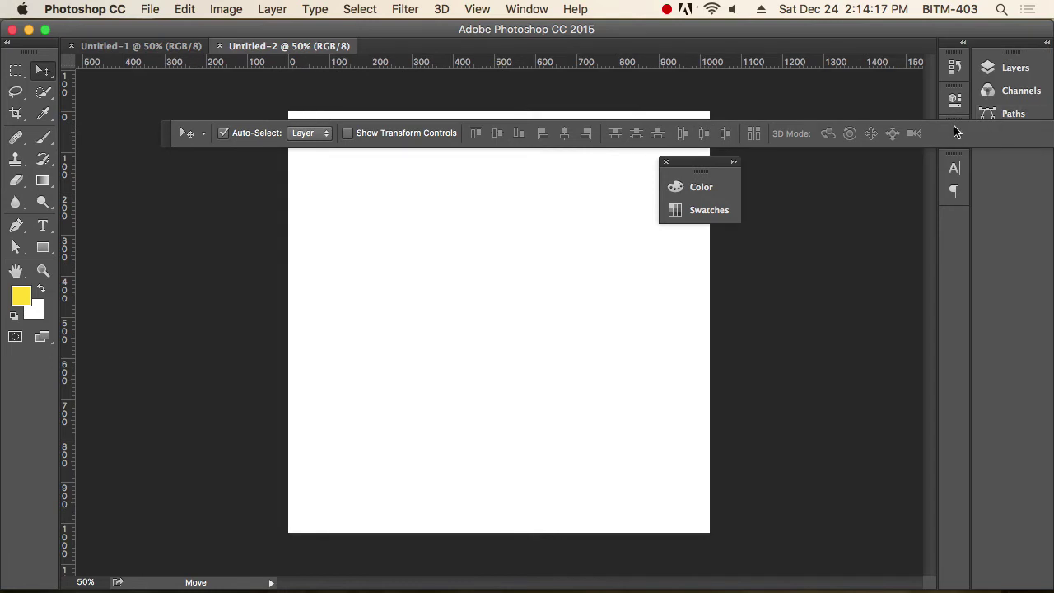
mouse_move(692, 174)
mouse_down()
mouse_move(786, 150)
mouse_move(1013, 62)
mouse_up()
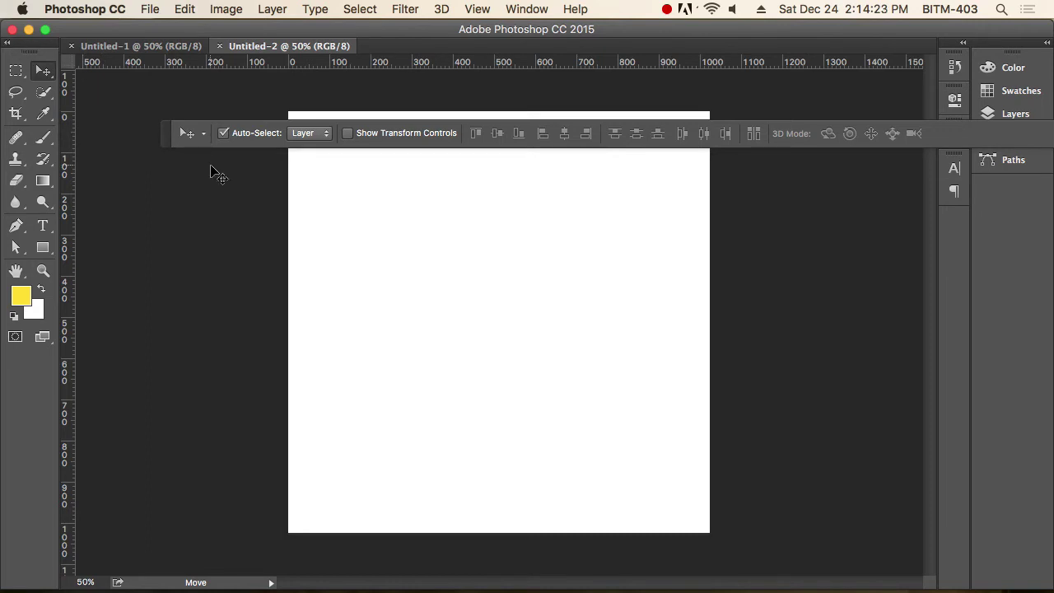
Re-dock the options bar and Tools panel, then expand the dock to show the Color panel.
mouse_move(171, 142)
mouse_down()
mouse_move(4, 45)
mouse_move(117, 48)
mouse_up()
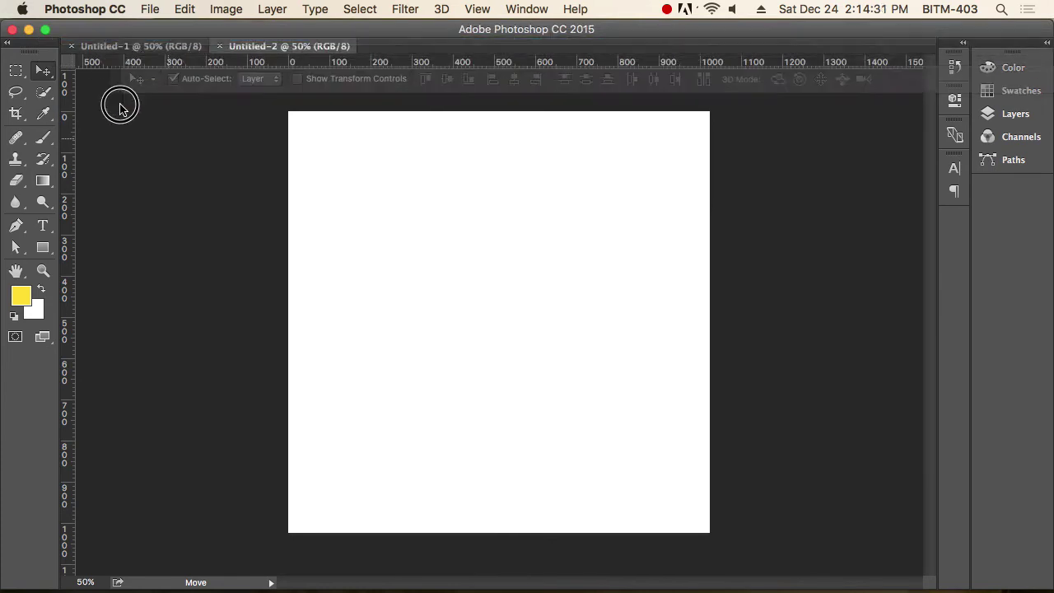
drag(117, 49, 14, 55)
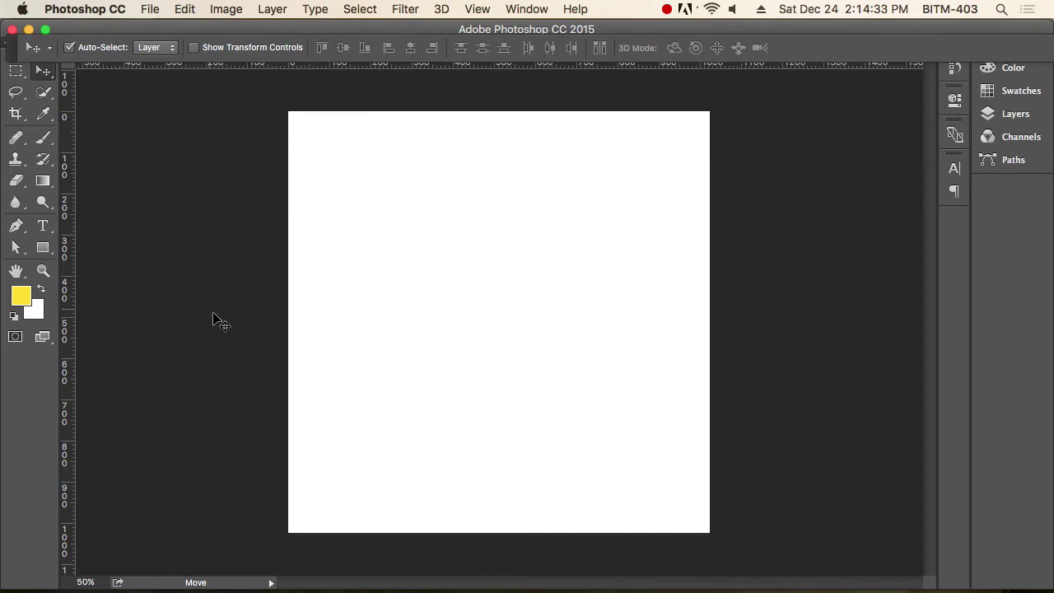
drag(14, 54, 198, 187)
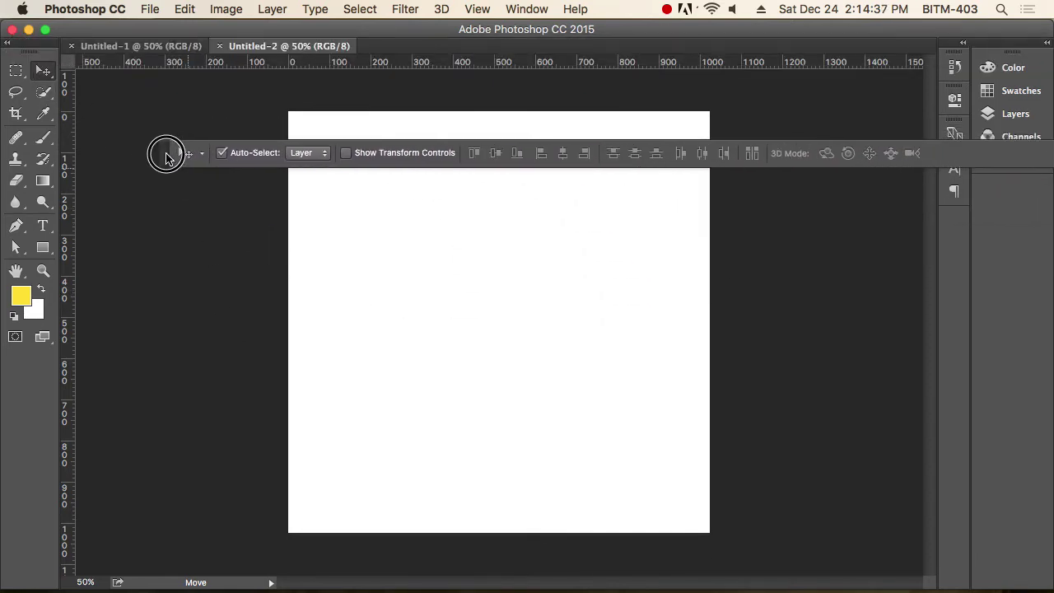
drag(191, 173, 91, 49)
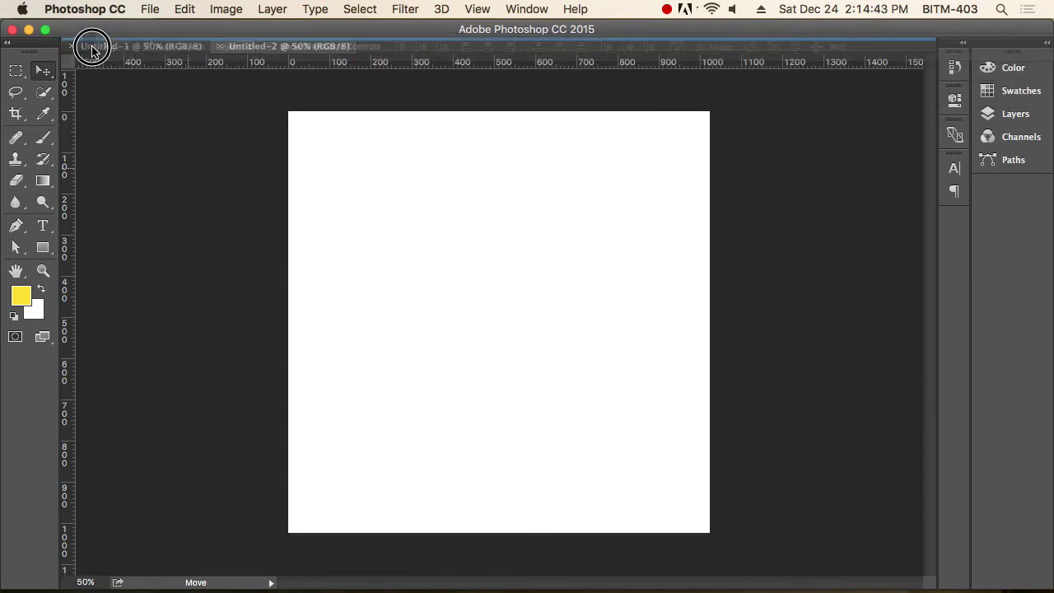
drag(92, 50, 86, 50)
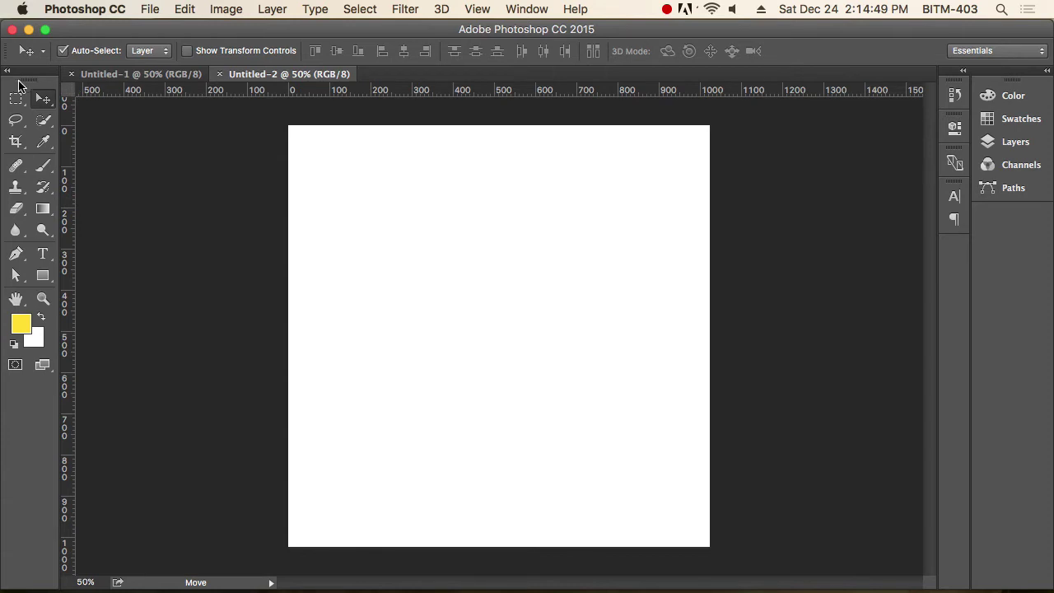
mouse_move(19, 82)
mouse_down()
mouse_move(420, 231)
mouse_move(29, 99)
mouse_up()
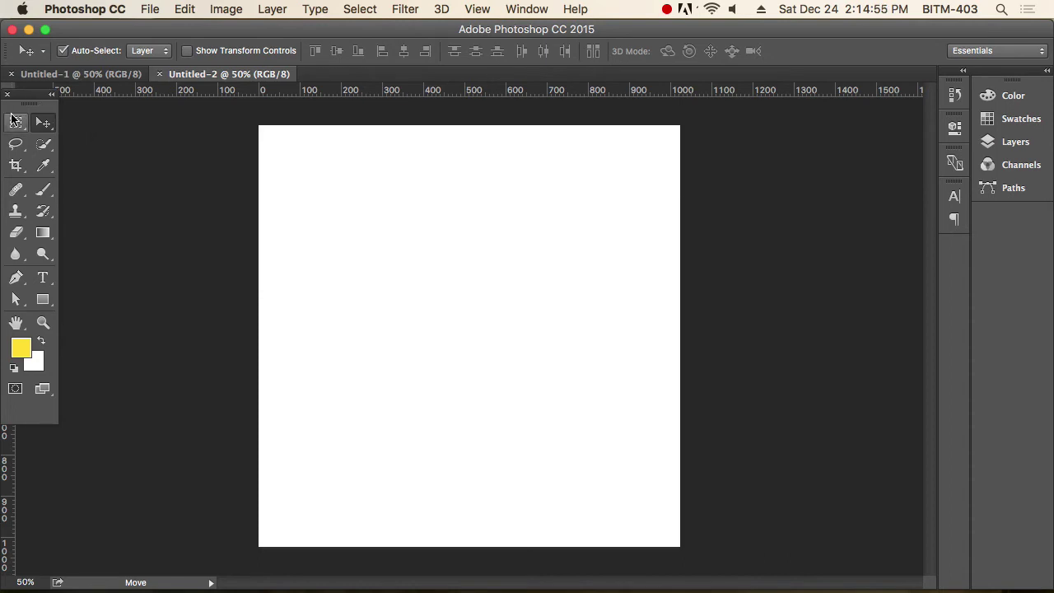
mouse_move(36, 102)
mouse_down()
mouse_move(36, 89)
mouse_move(3, 80)
mouse_up()
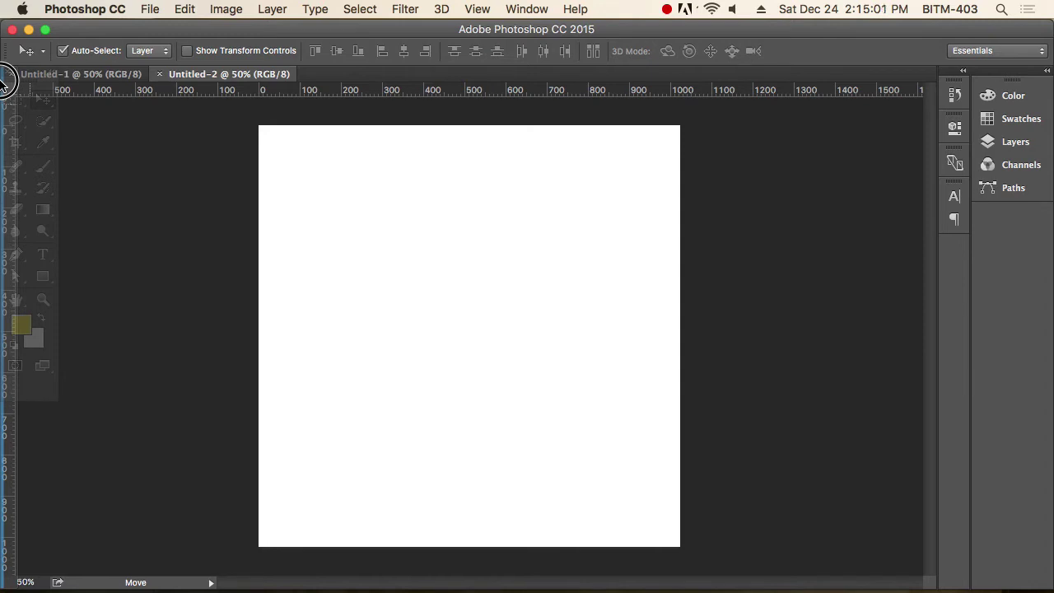
drag(3, 80, 4, 83)
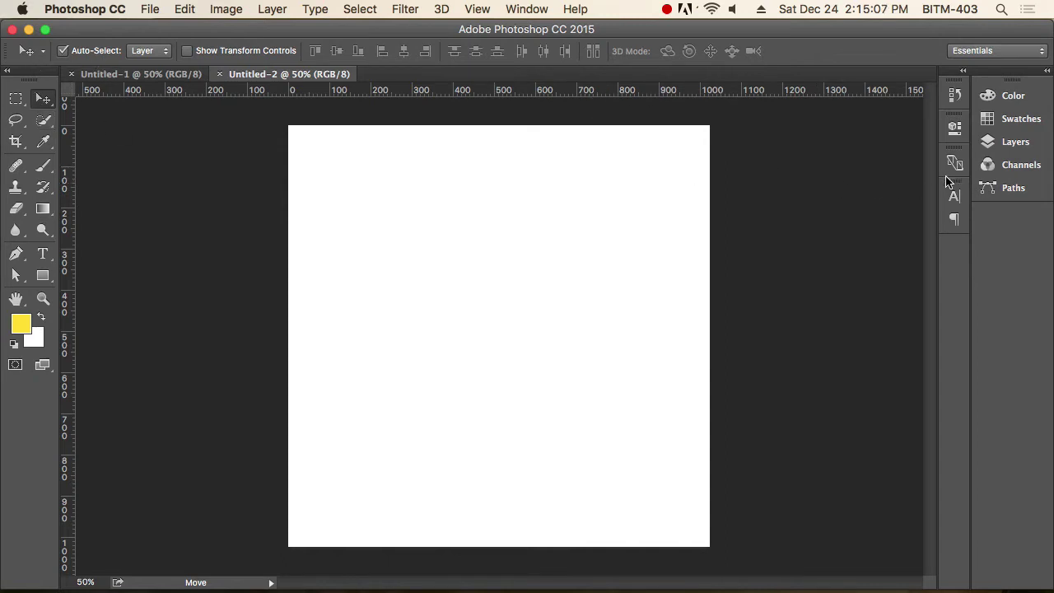
click(1048, 71)
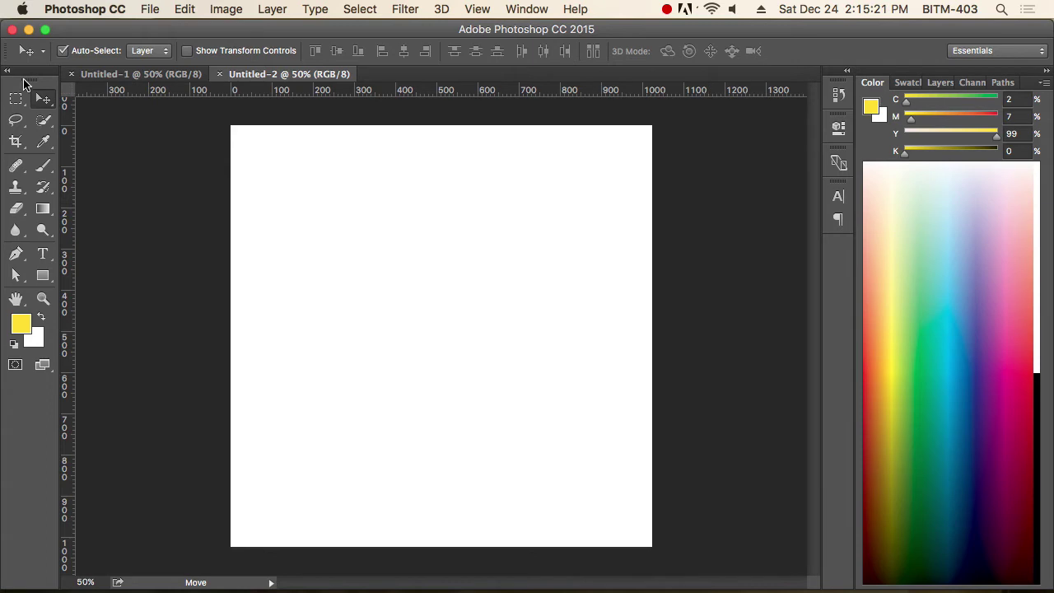
Reset the Essentials workspace and show the Tools panel in two columns.
drag(25, 83, 277, 231)
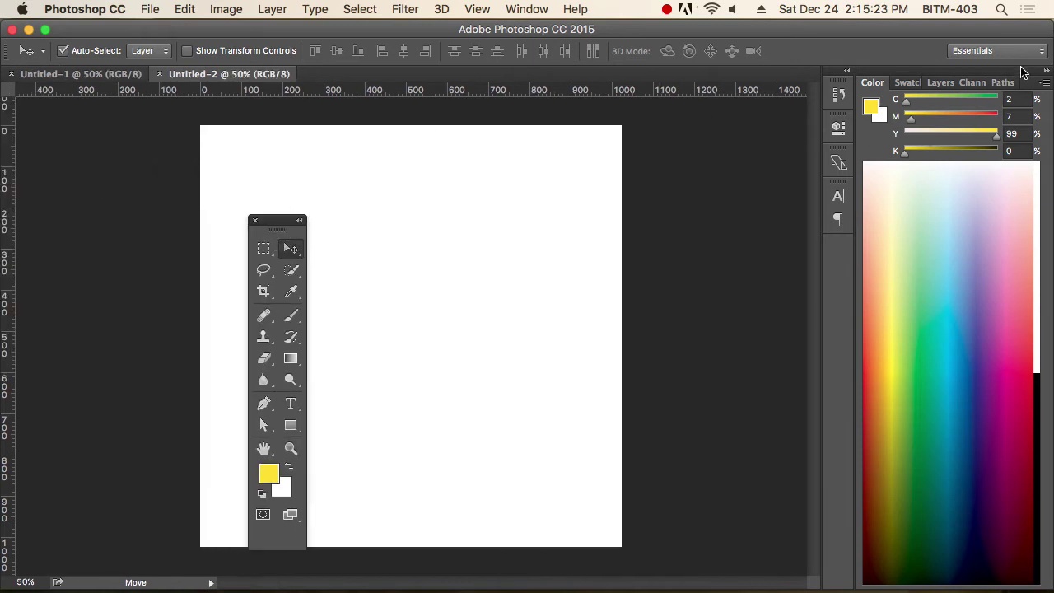
click(1029, 52)
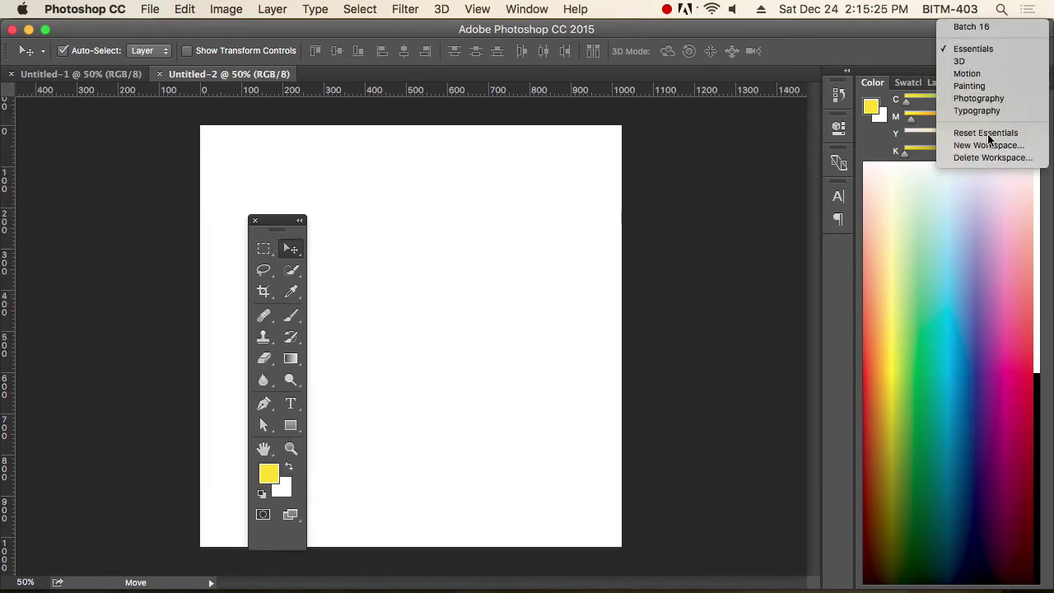
click(985, 133)
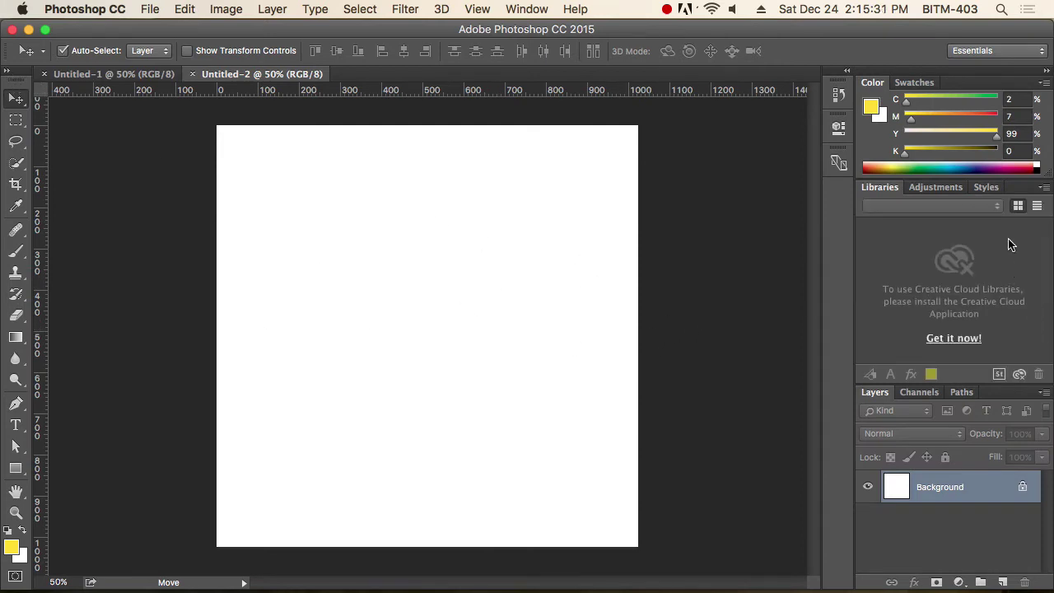
click(7, 71)
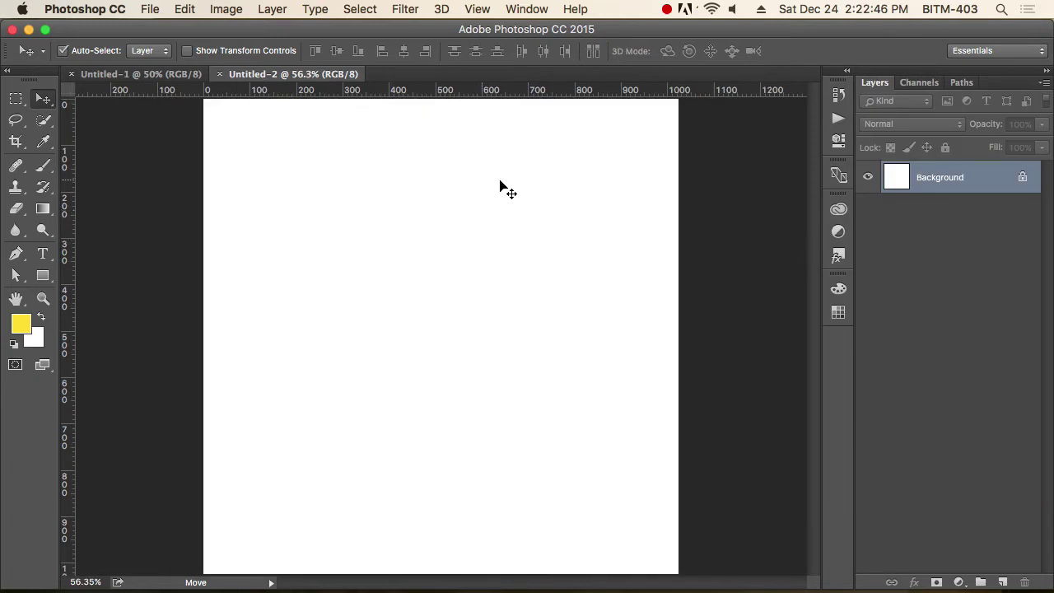
Try the Rectangular Marquee, Quick Selection and Lasso tools in the toolbar.
click(16, 100)
click(43, 98)
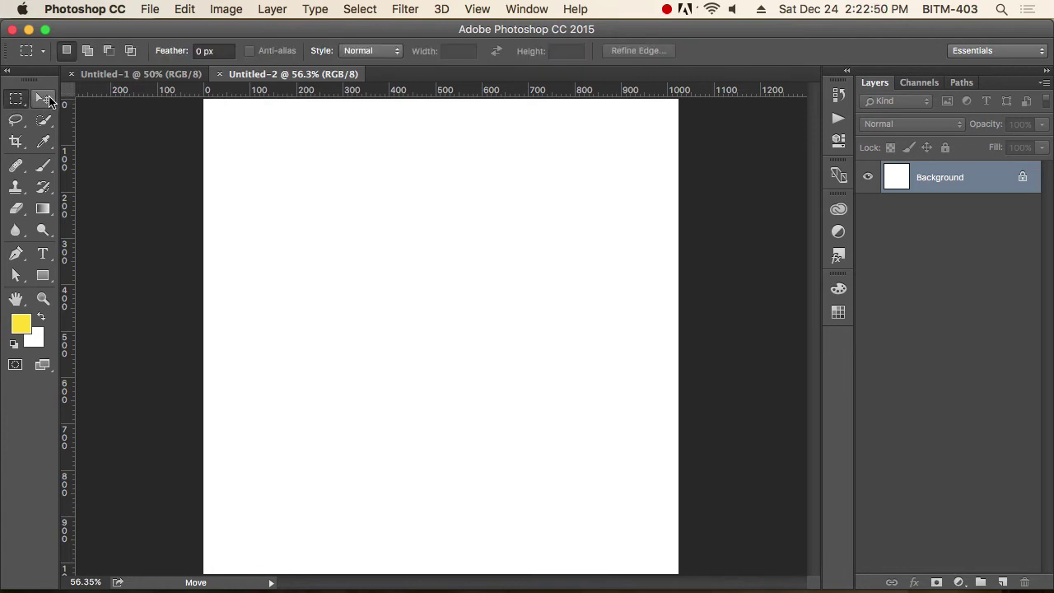
click(44, 121)
click(17, 100)
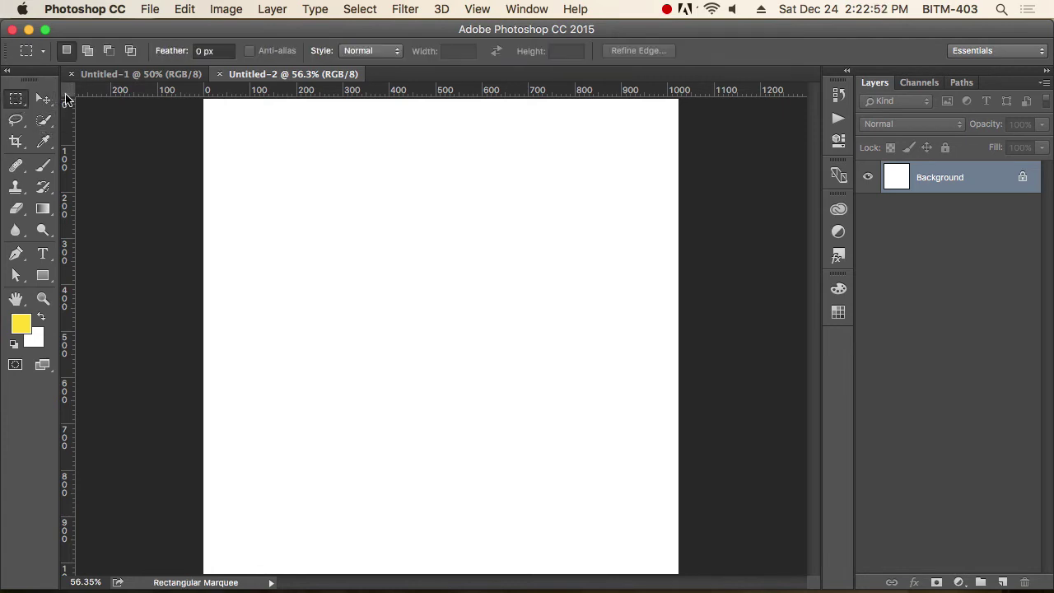
click(46, 100)
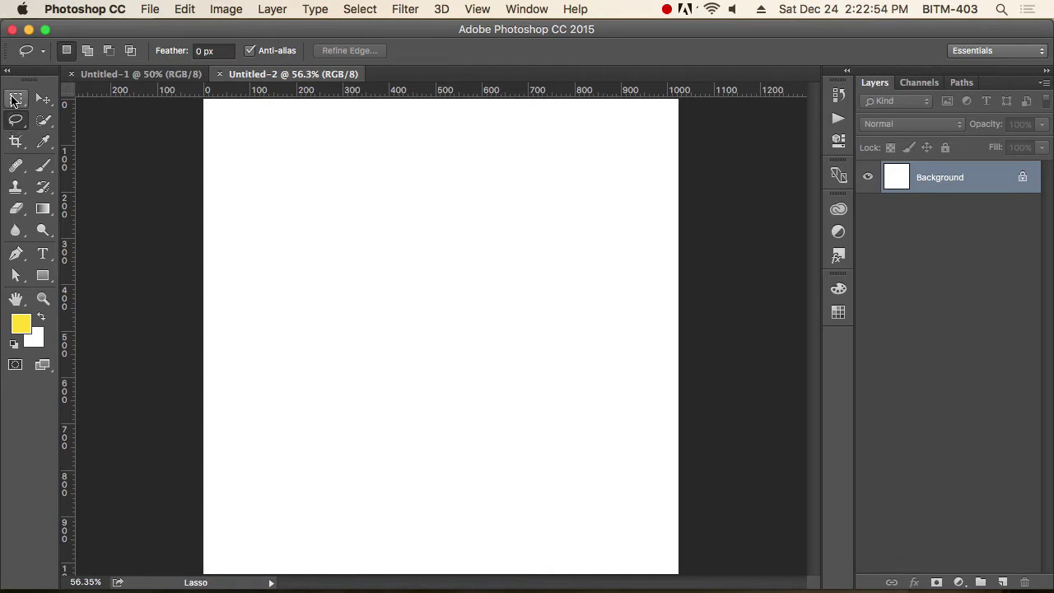
click(44, 98)
click(43, 121)
click(17, 124)
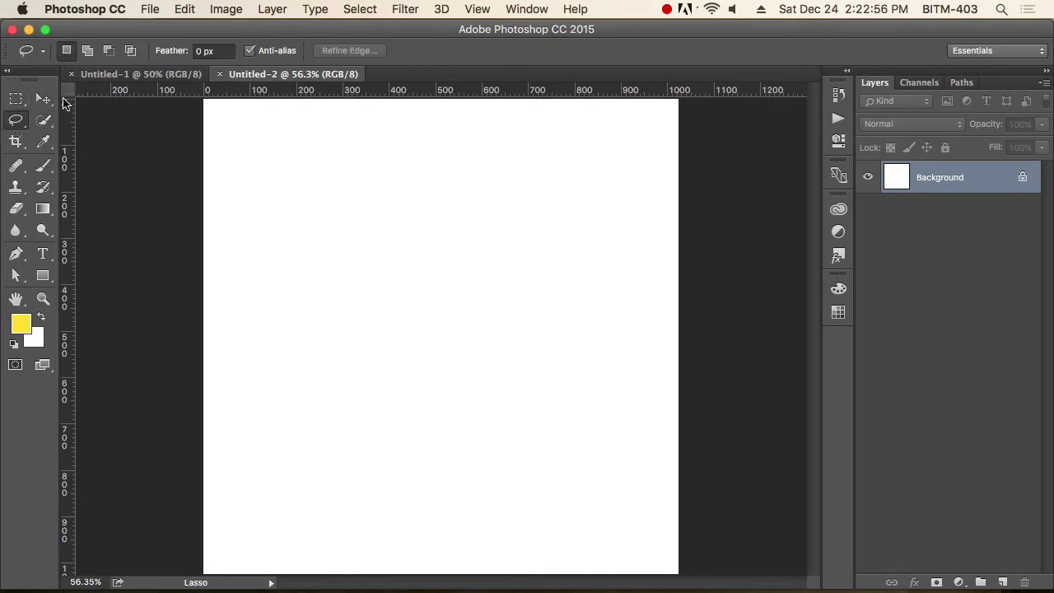
click(45, 100)
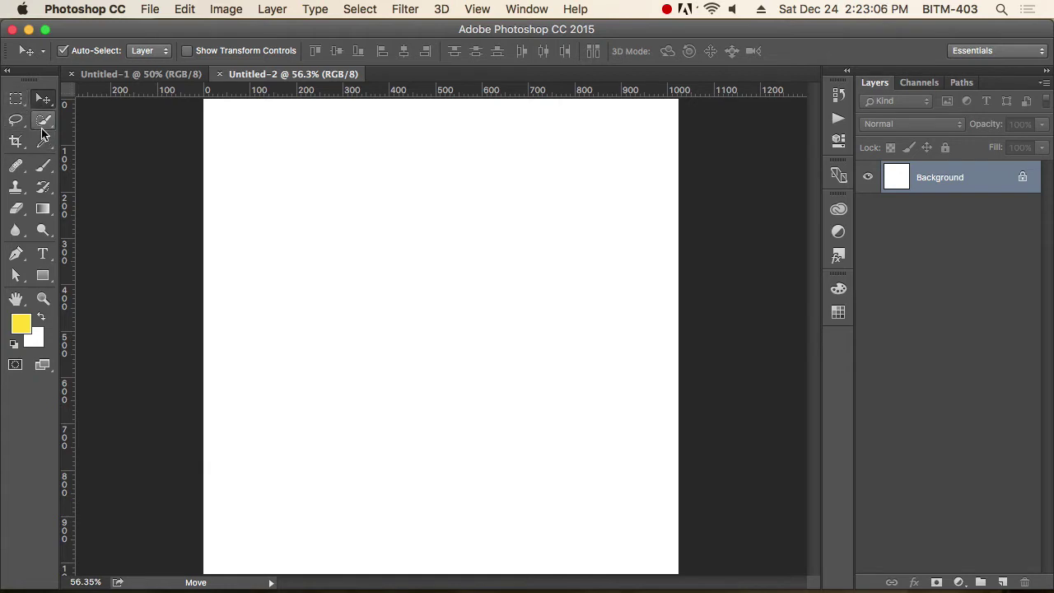
Try the Crop, Eyedropper and Brush tools, ending on the Move tool.
click(17, 100)
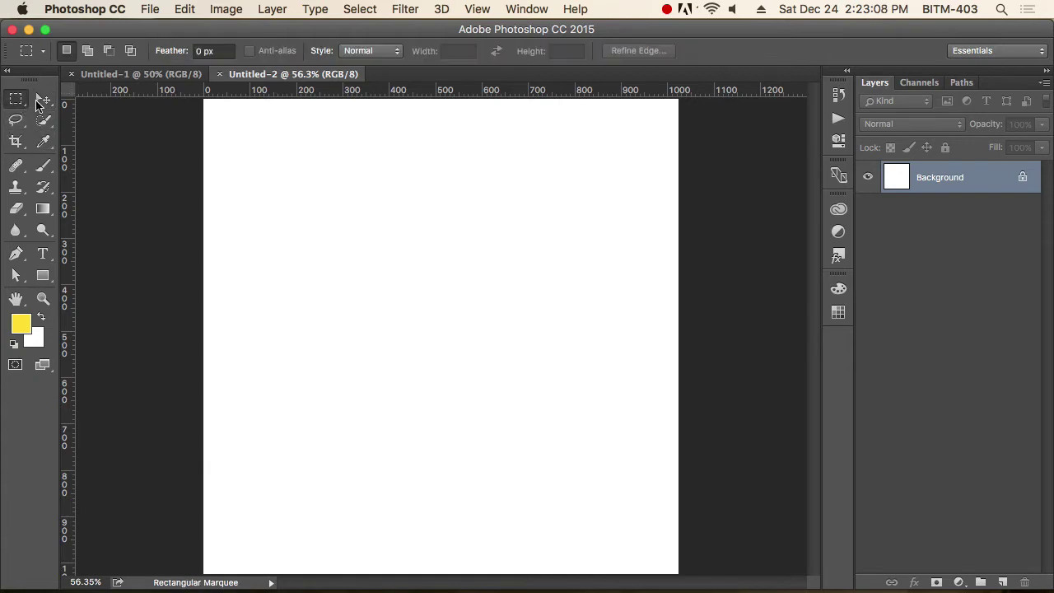
click(43, 99)
click(42, 121)
click(15, 142)
click(43, 142)
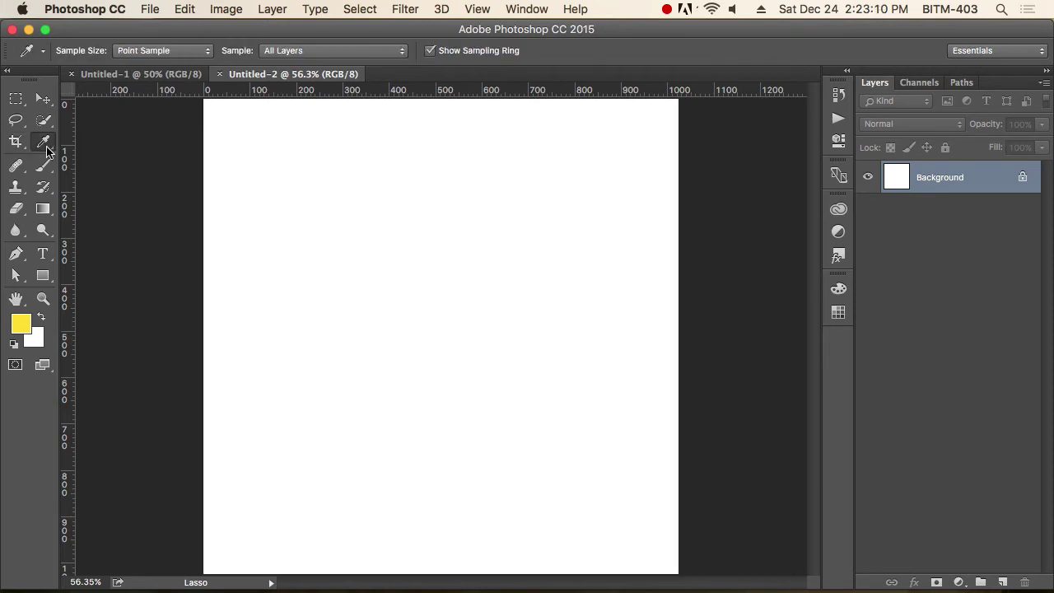
click(43, 165)
click(46, 100)
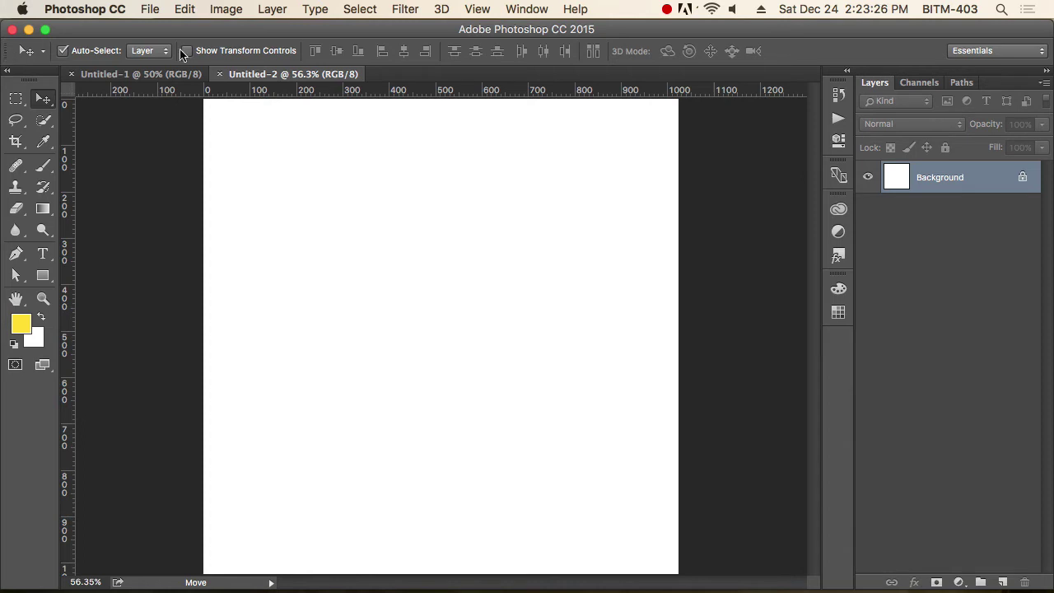
click(16, 119)
click(14, 143)
click(15, 99)
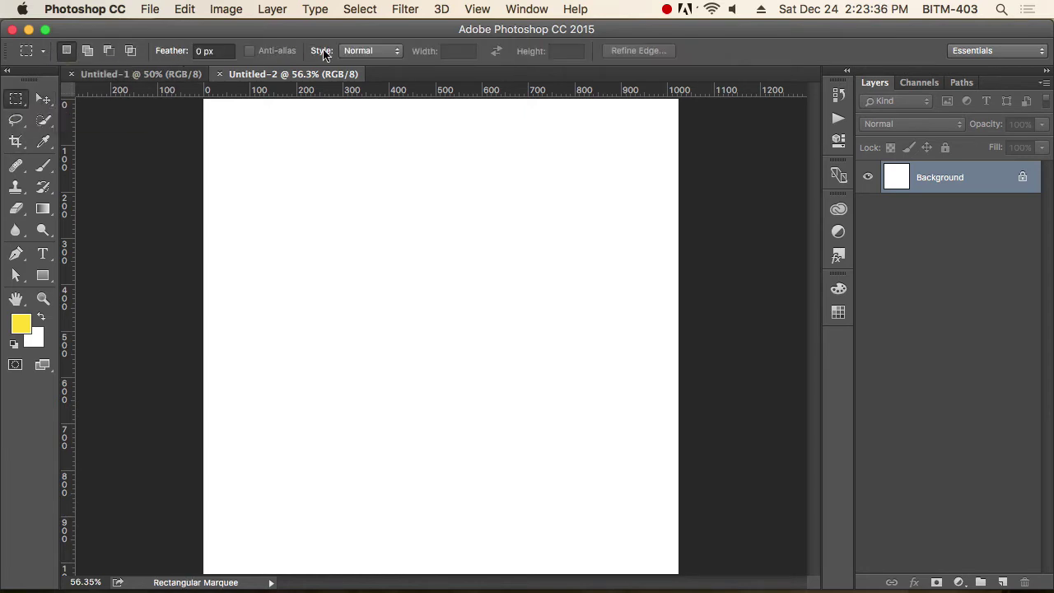
click(44, 120)
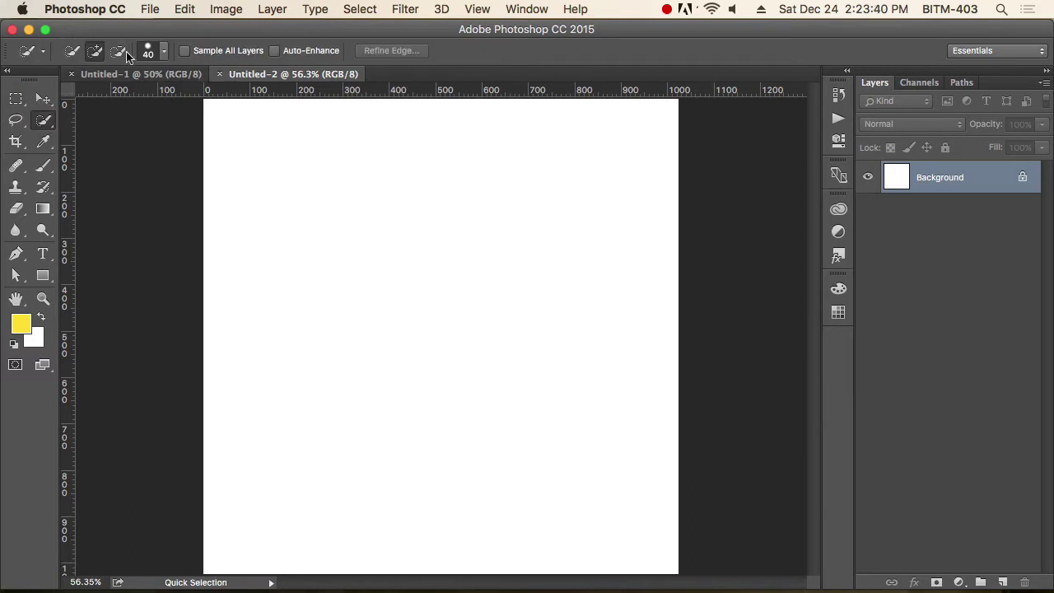
click(16, 121)
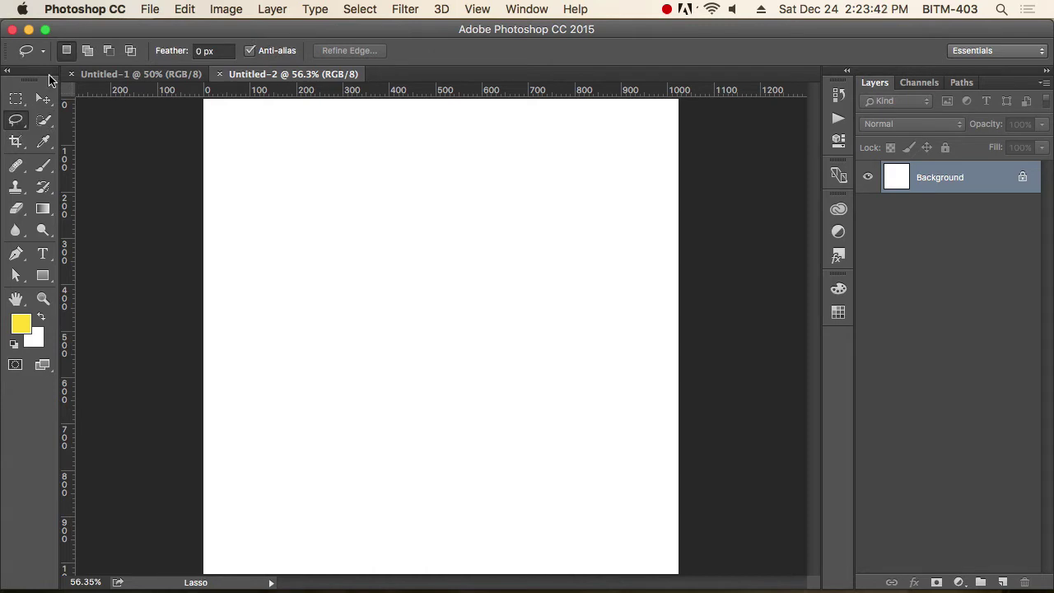
click(43, 142)
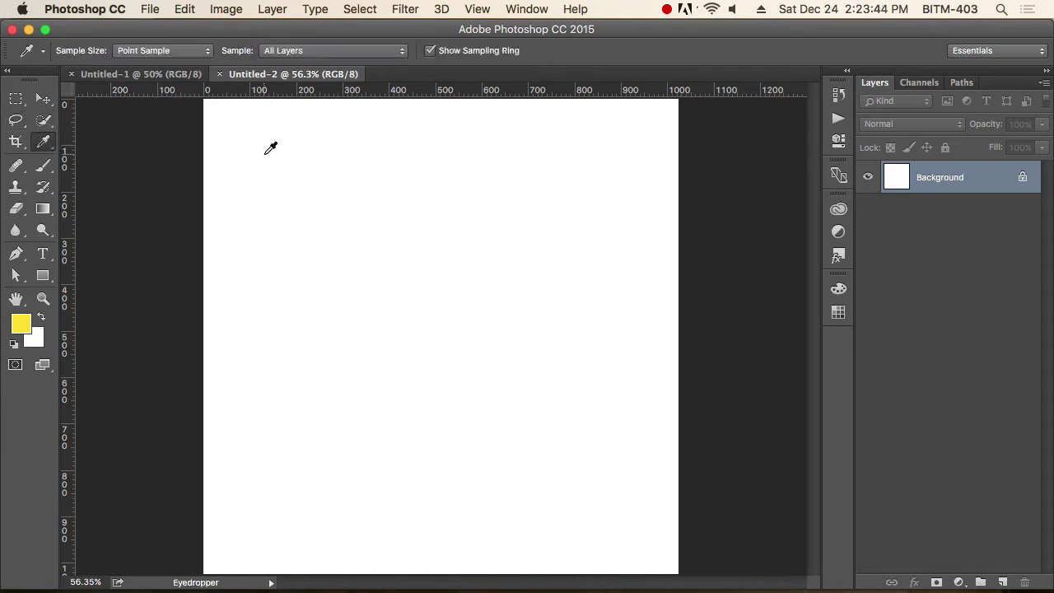
click(44, 99)
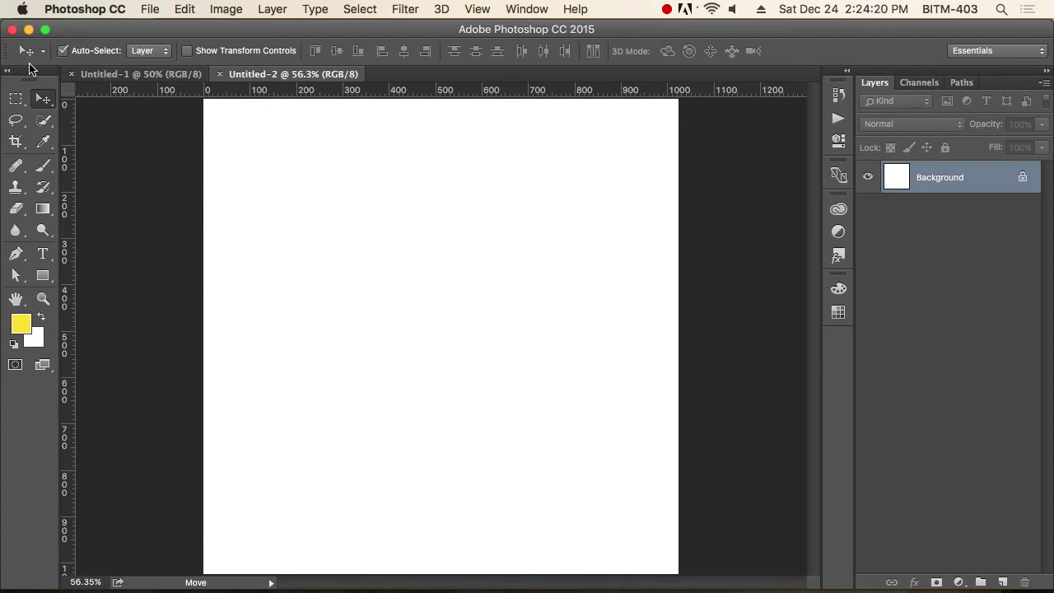
click(527, 9)
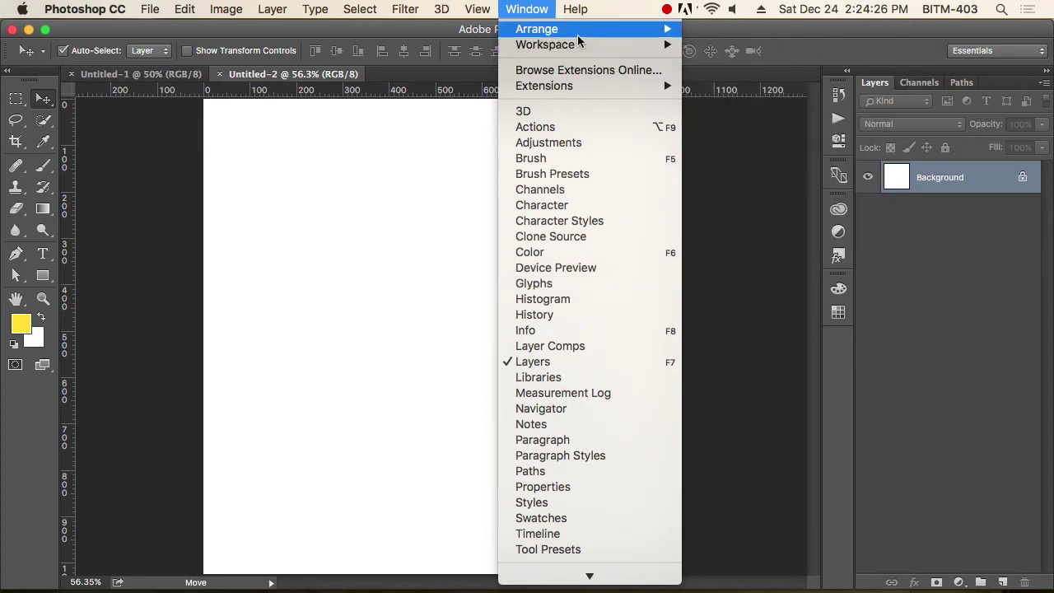
scroll(581, 354, down, 3)
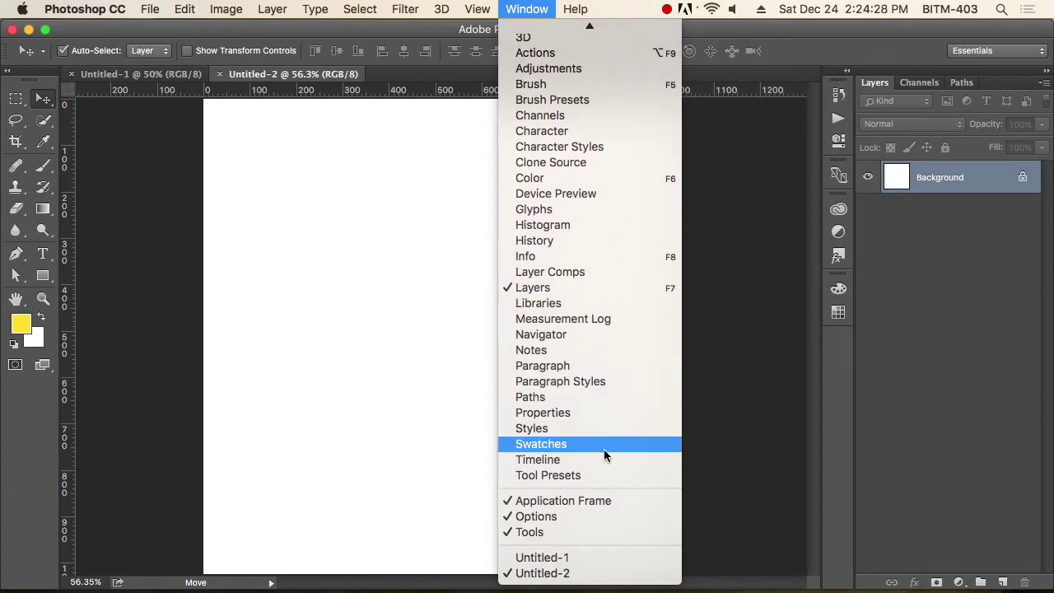
click(535, 516)
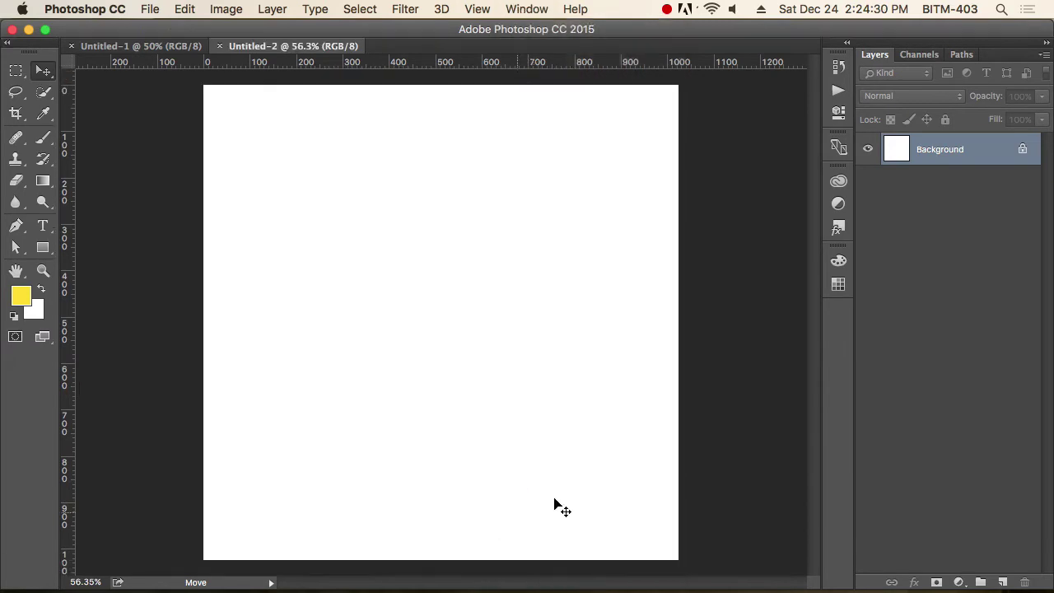
click(526, 9)
scroll(568, 507, down, 3)
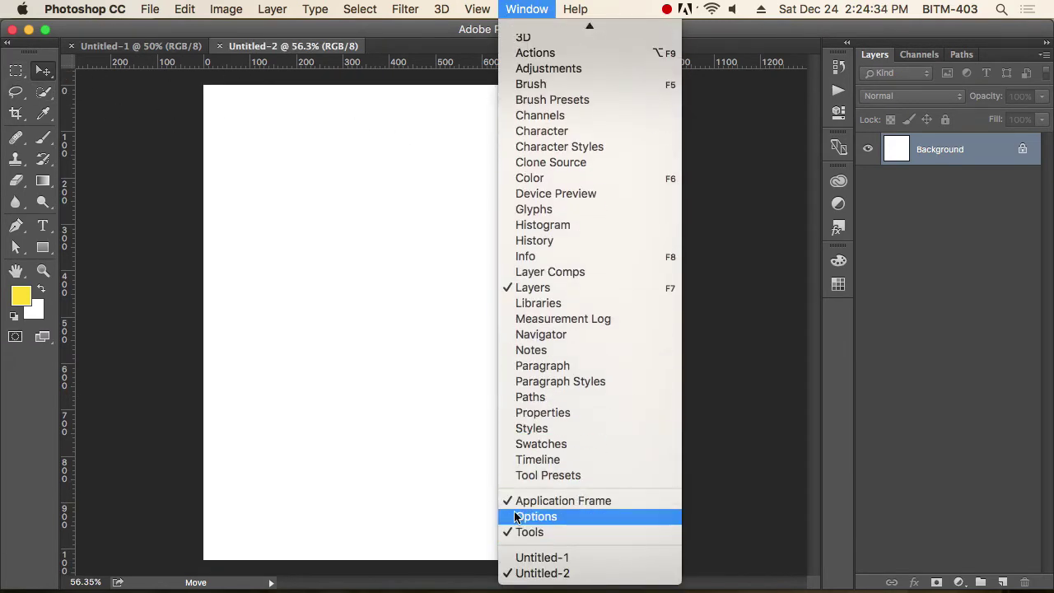
click(531, 516)
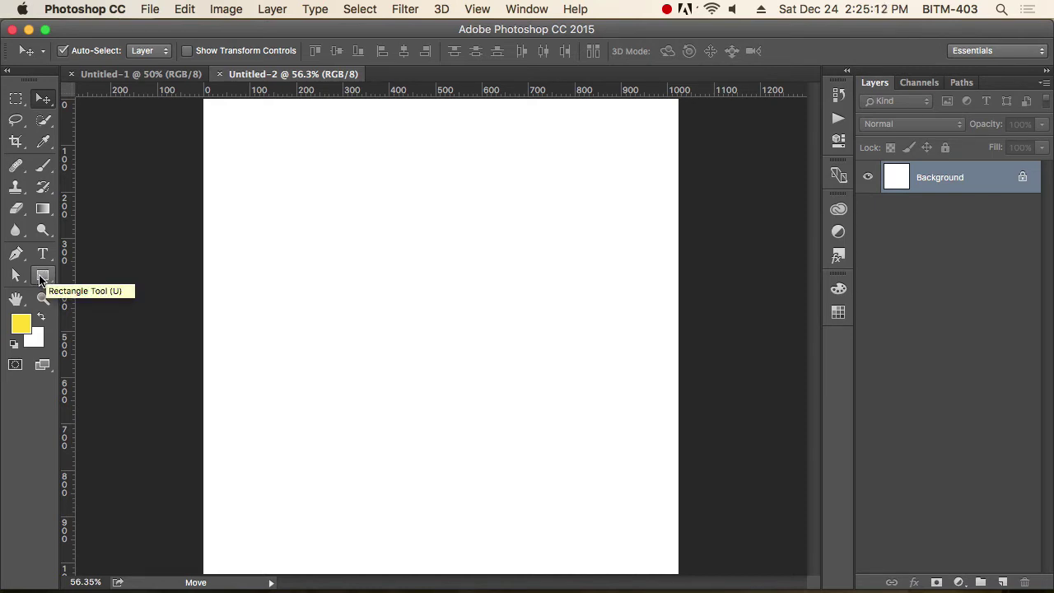
Select the Rectangle tool and draw a 435 × 336 px yellow rectangle.
click(41, 280)
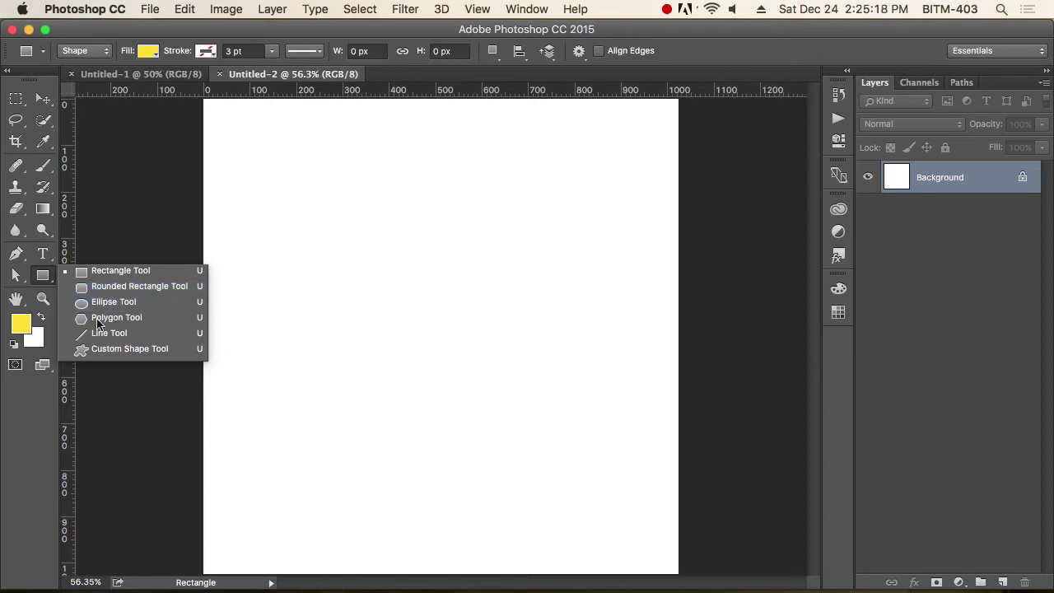
click(46, 279)
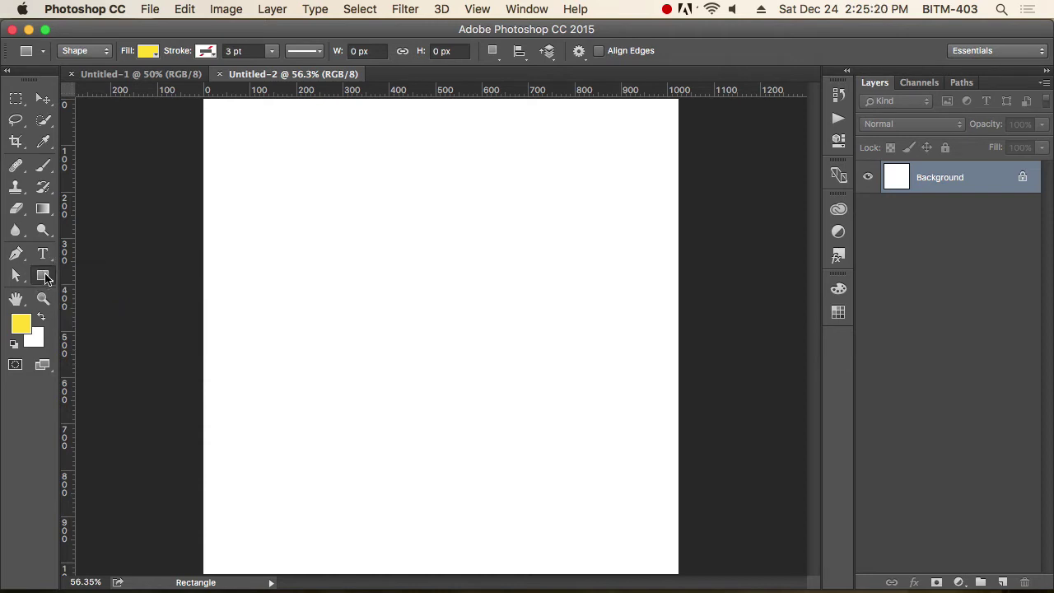
right_click(45, 279)
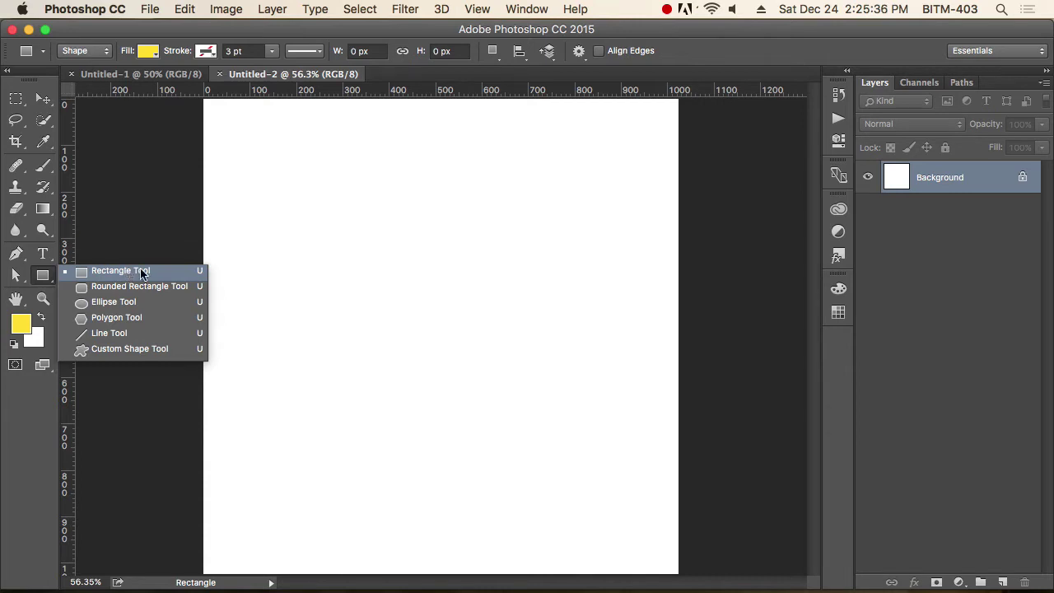
click(128, 273)
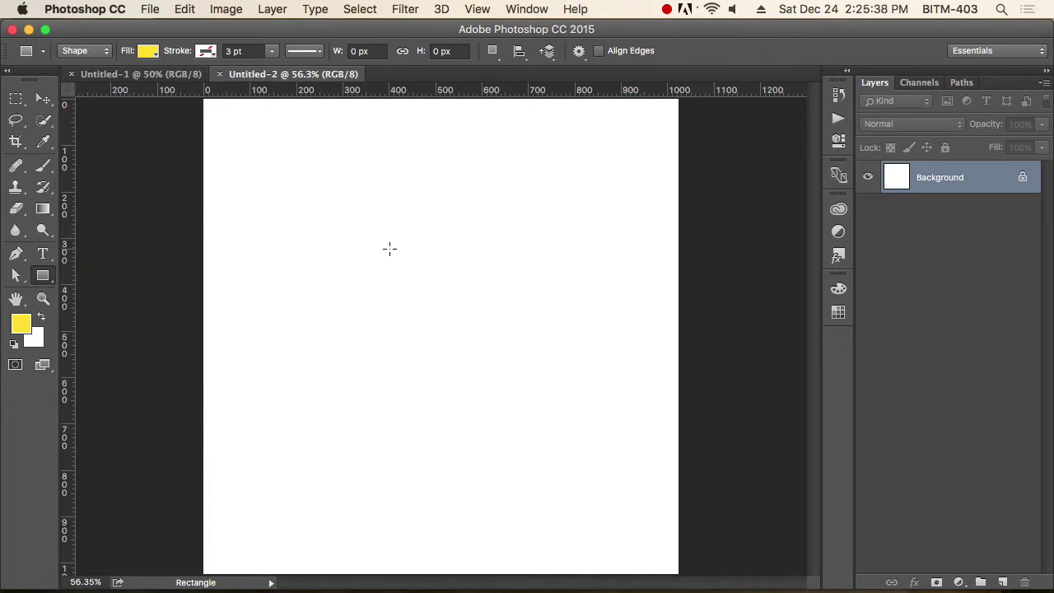
drag(315, 205, 513, 358)
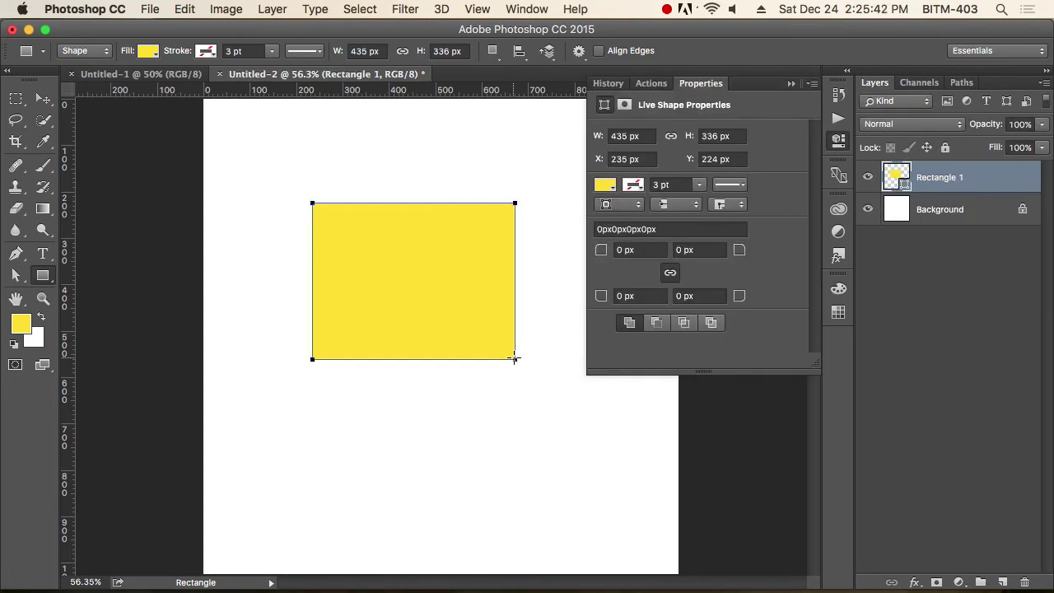
click(791, 83)
click(950, 326)
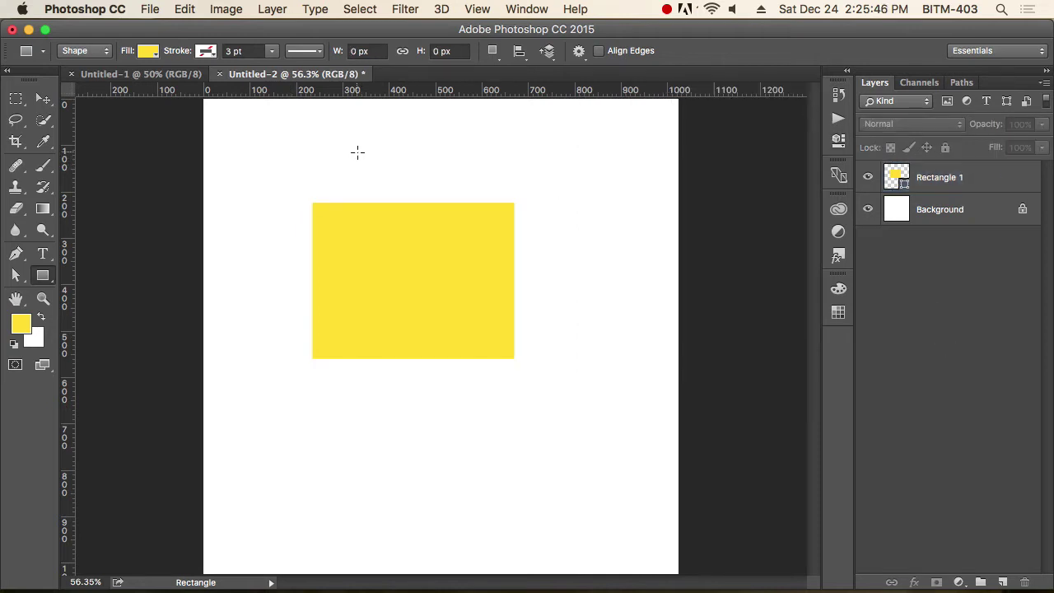
Draw a 384 × 384 px yellow square and move it above and right of the rectangle.
mouse_move(357, 152)
mouse_down()
mouse_move(462, 189)
mouse_move(583, 308)
mouse_move(586, 327)
mouse_move(562, 287)
mouse_move(602, 330)
mouse_up()
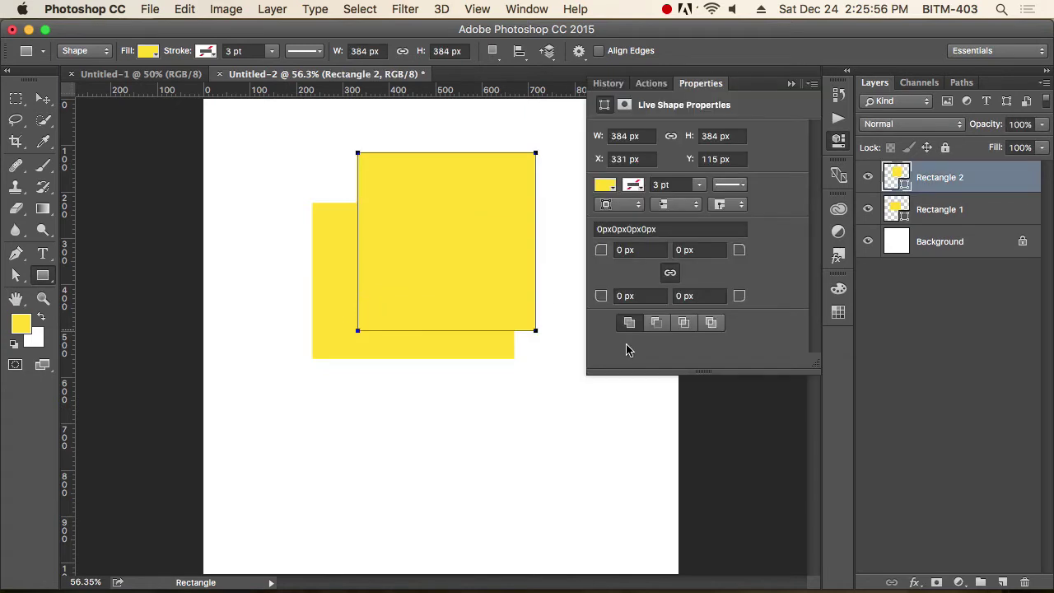
click(41, 99)
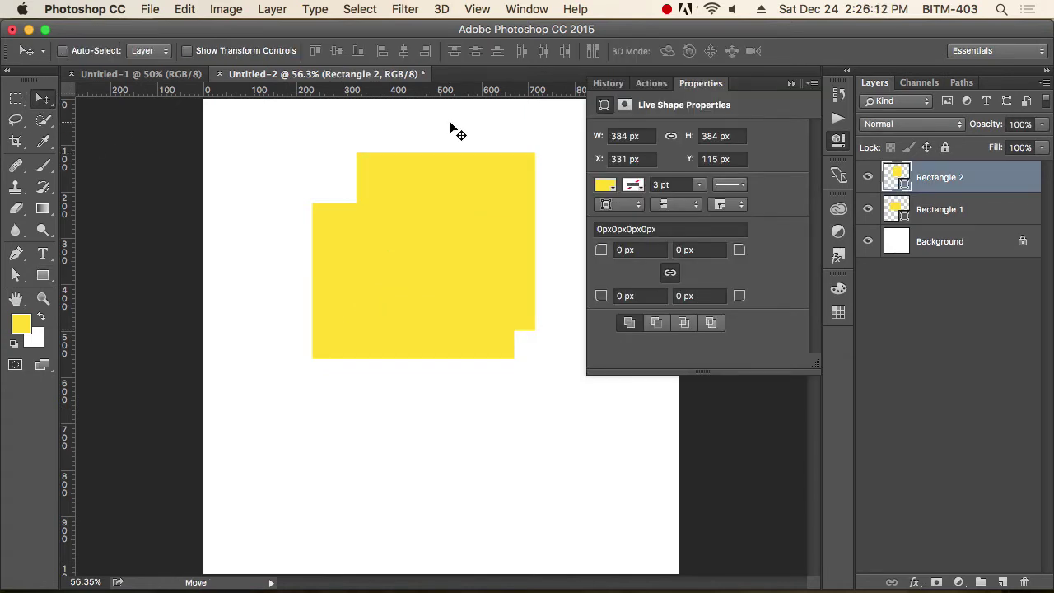
click(792, 83)
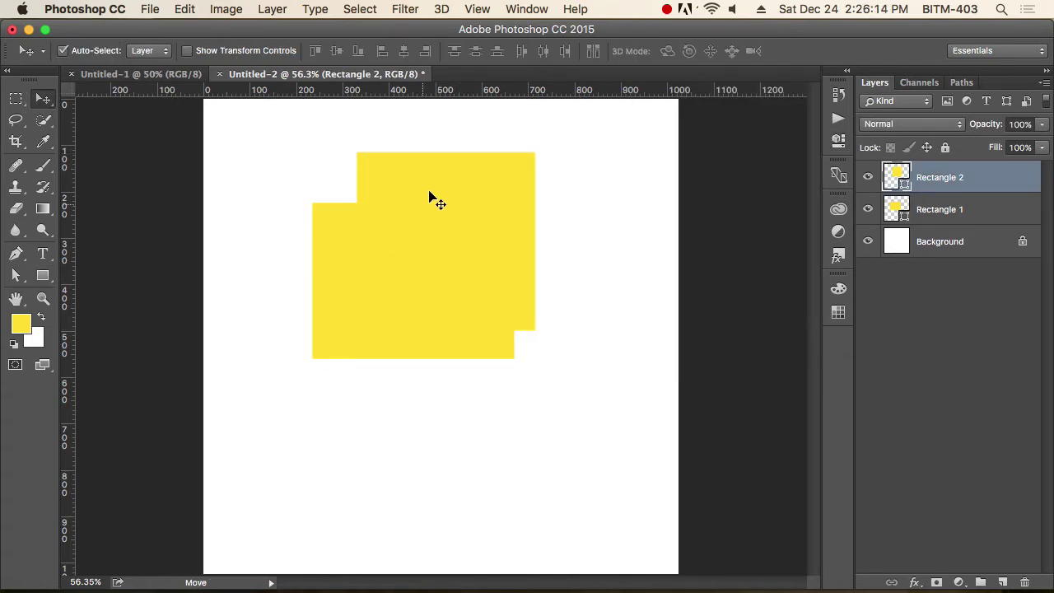
mouse_move(439, 174)
mouse_down()
mouse_move(575, 145)
mouse_move(554, 133)
mouse_up()
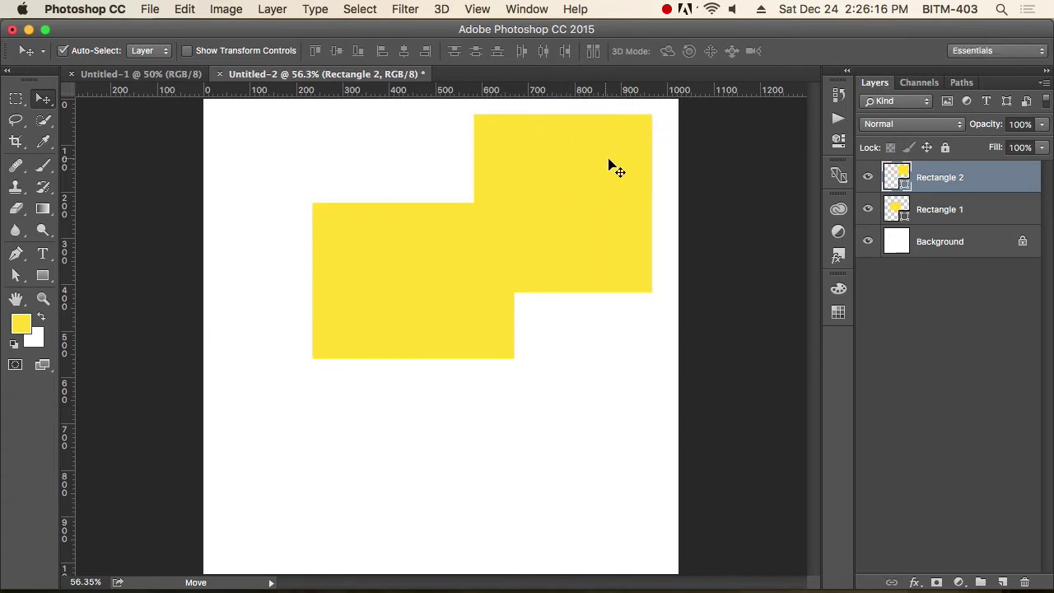
mouse_move(535, 174)
mouse_down()
mouse_move(354, 190)
mouse_move(423, 184)
mouse_move(473, 201)
mouse_move(430, 206)
mouse_move(426, 198)
mouse_move(434, 215)
mouse_up()
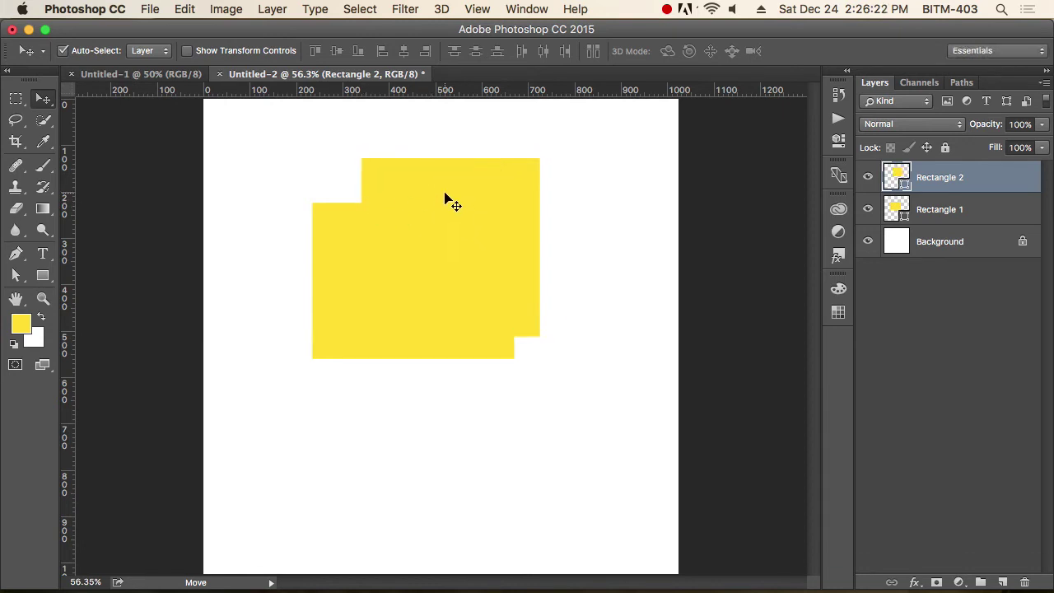
key(Delete)
key(Delete)
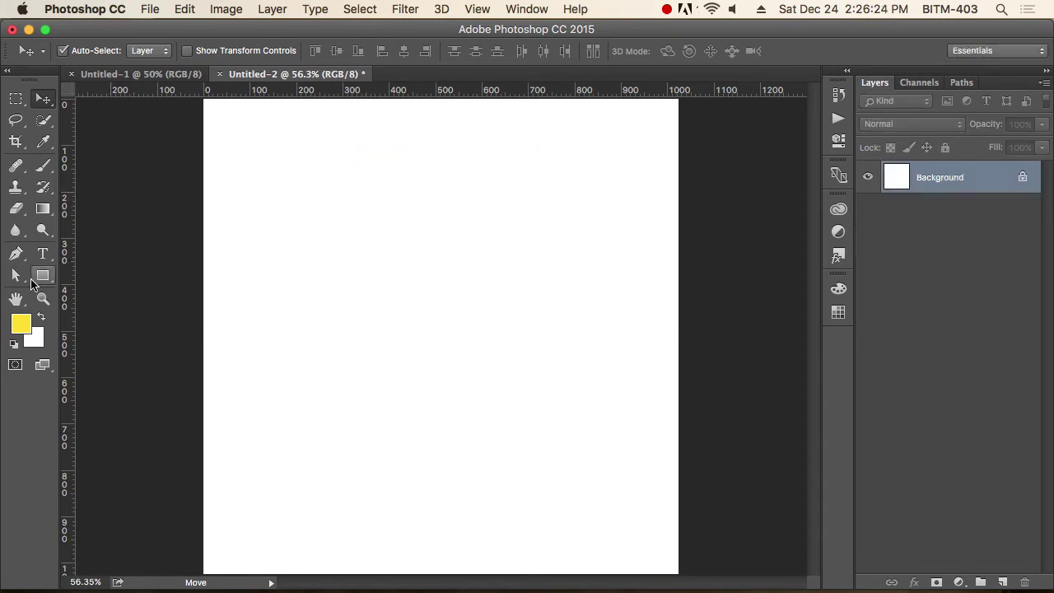
click(44, 276)
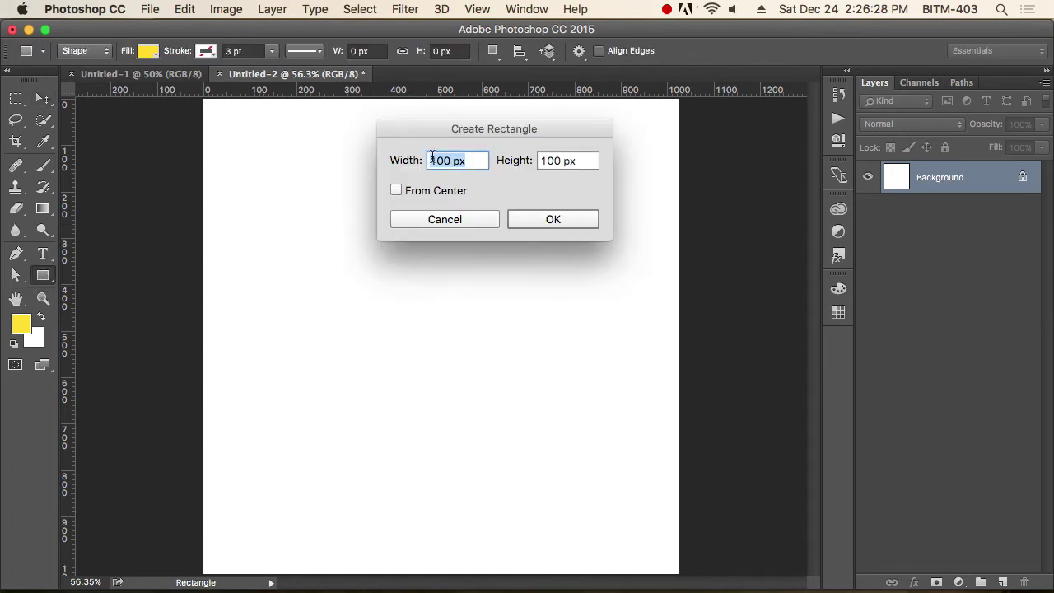
click(466, 161)
key(Tab)
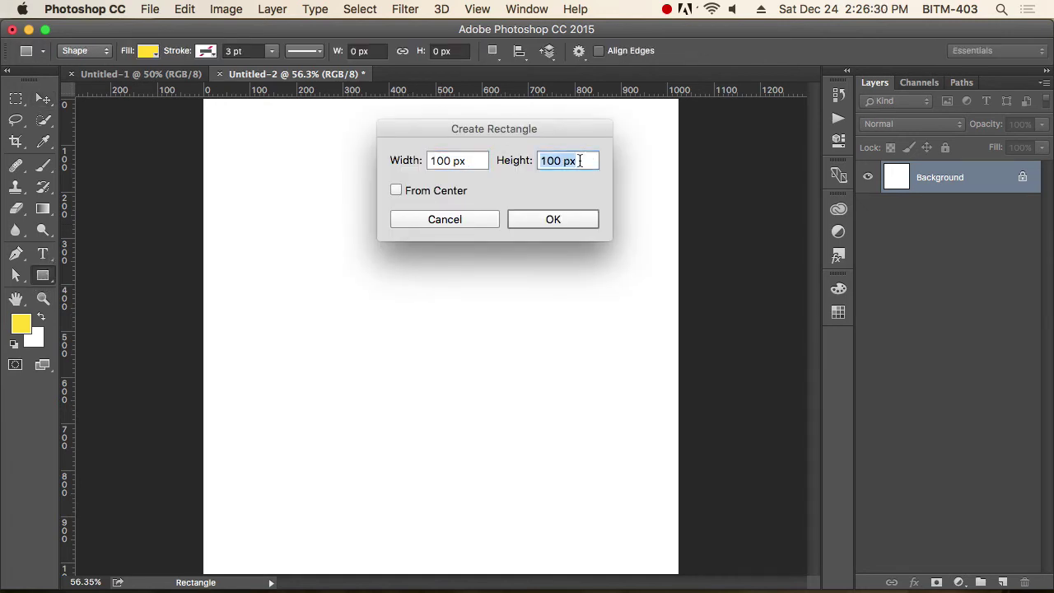
key(Tab)
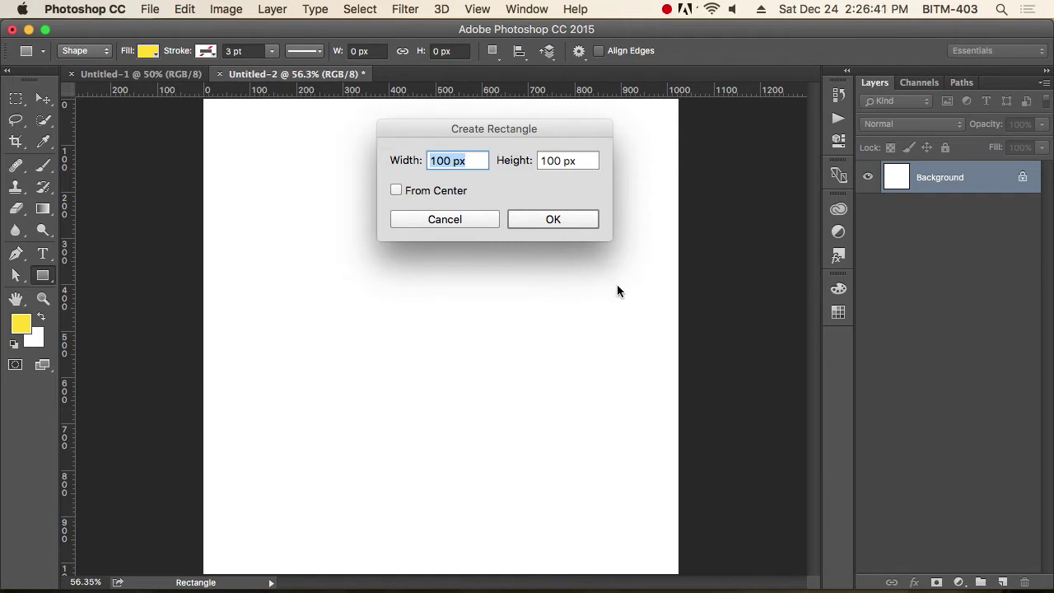
text(.0)
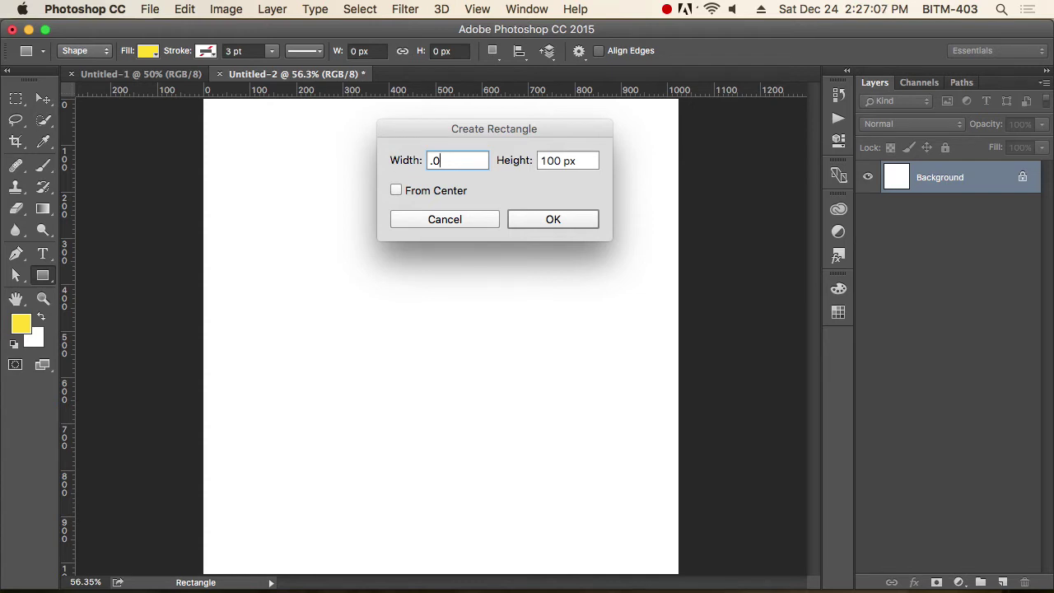
click(462, 219)
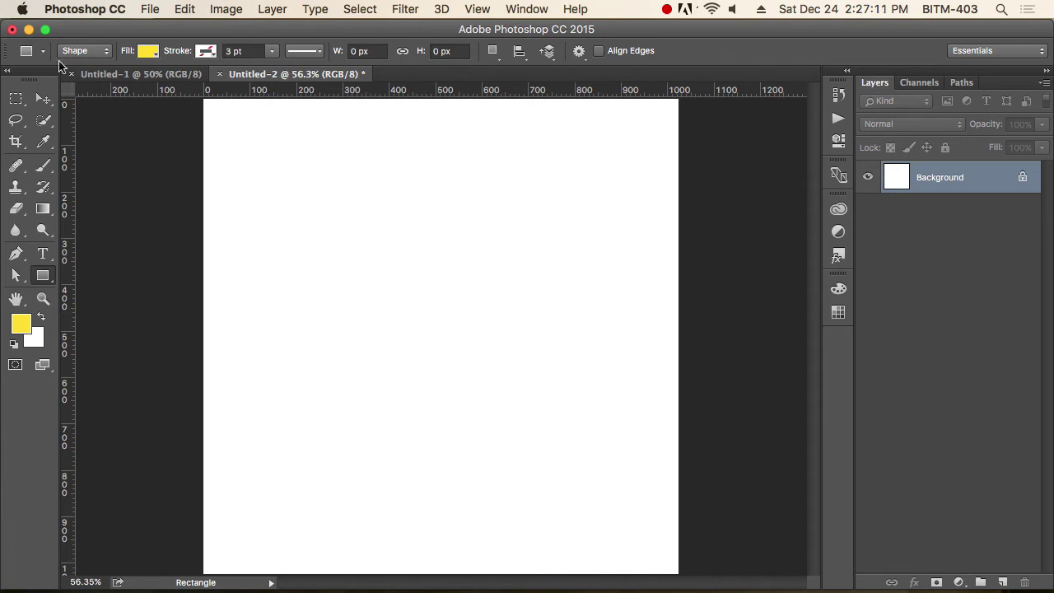
click(43, 98)
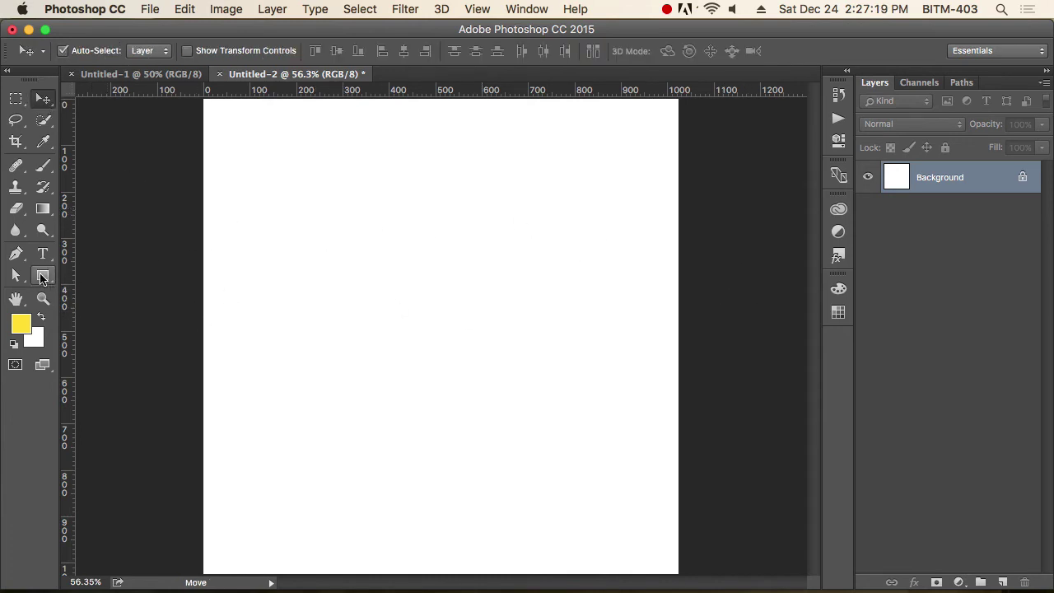
click(42, 275)
click(506, 266)
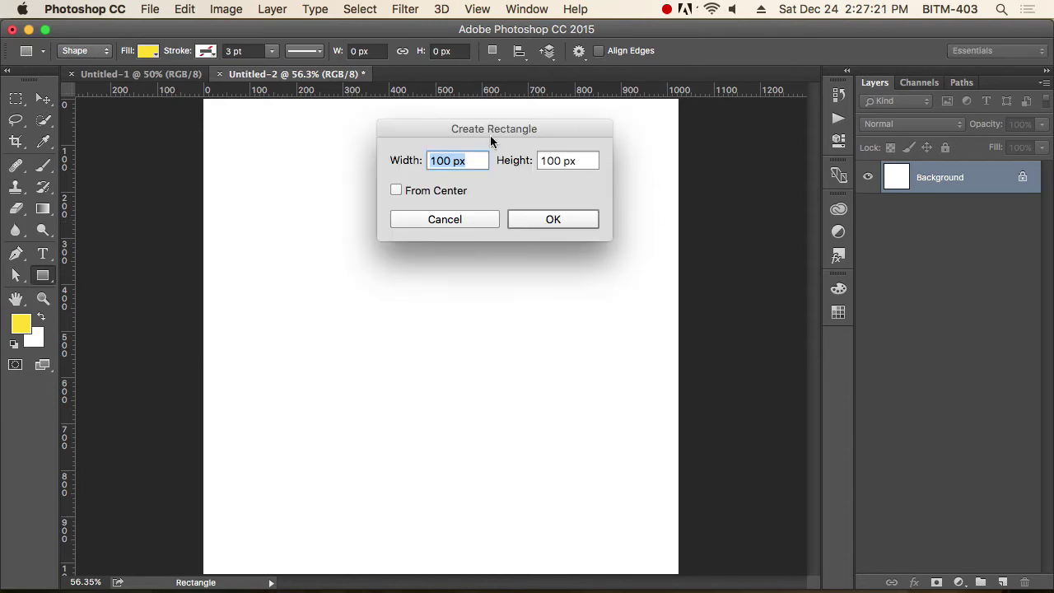
drag(529, 132, 564, 163)
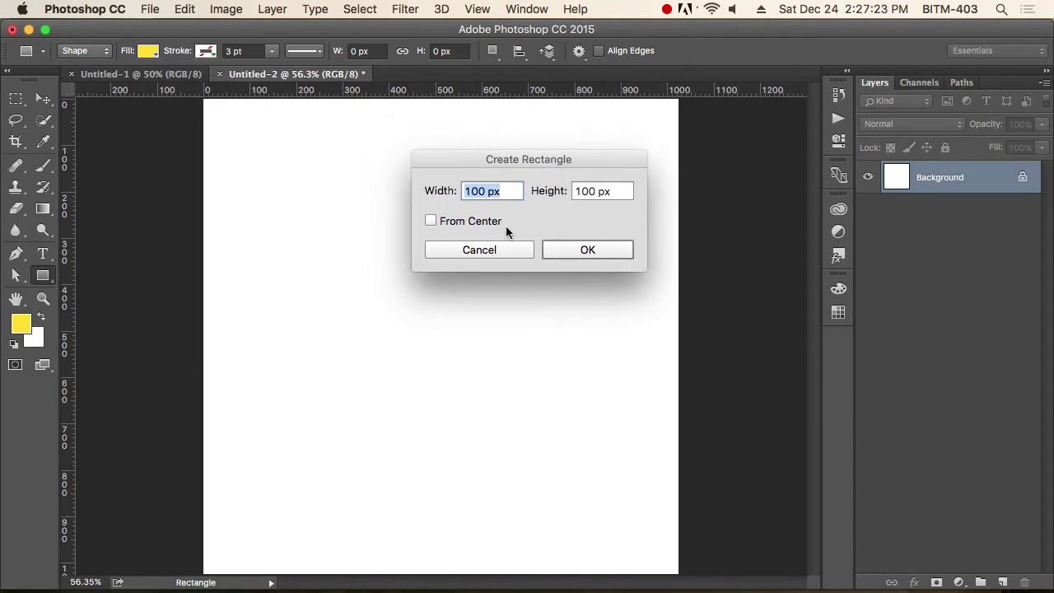
click(506, 251)
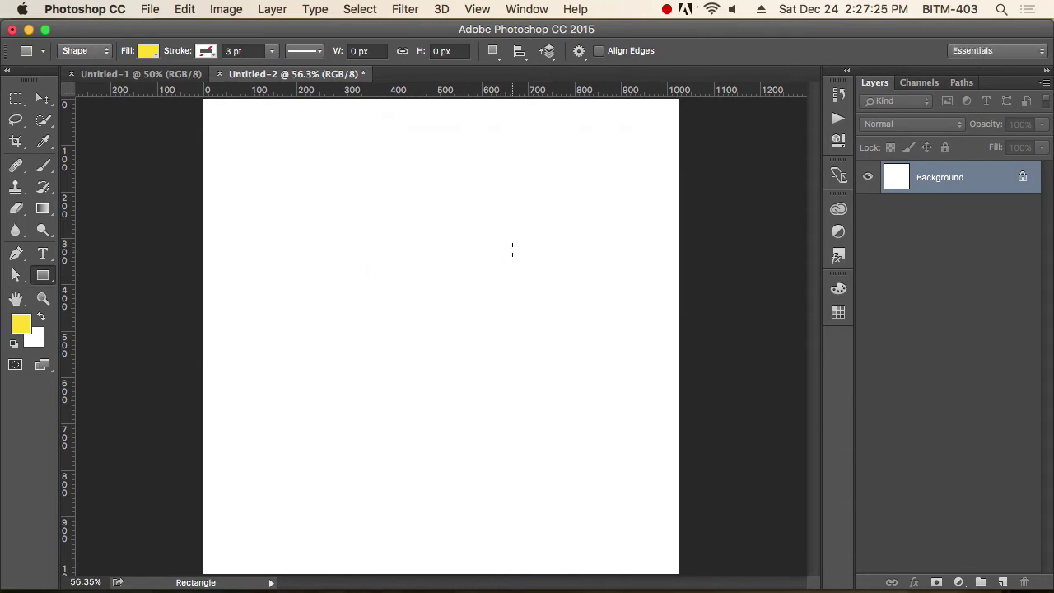
right_click(43, 275)
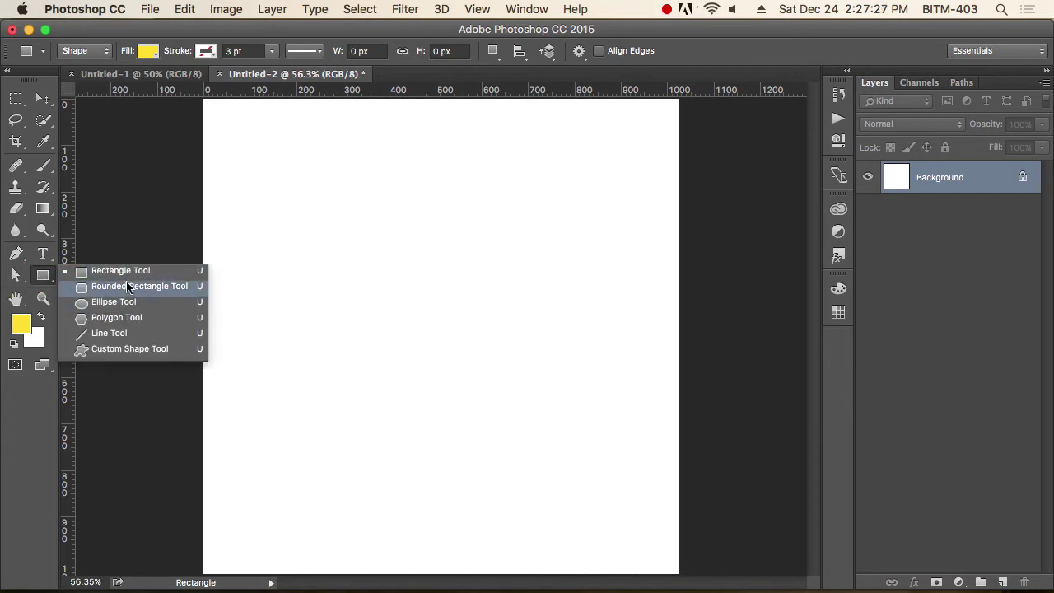
click(128, 286)
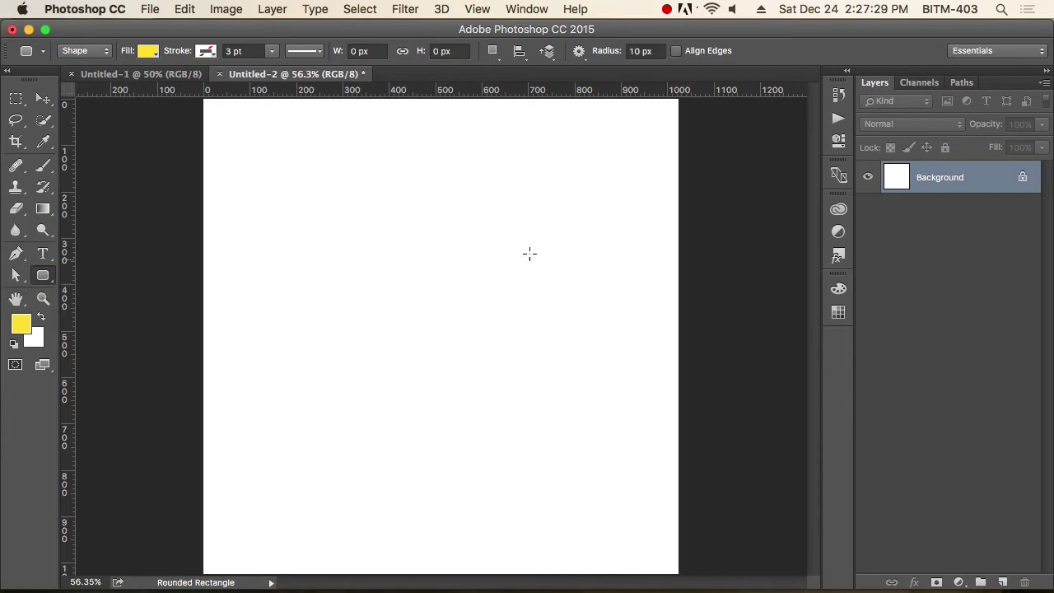
click(479, 219)
drag(550, 146, 523, 131)
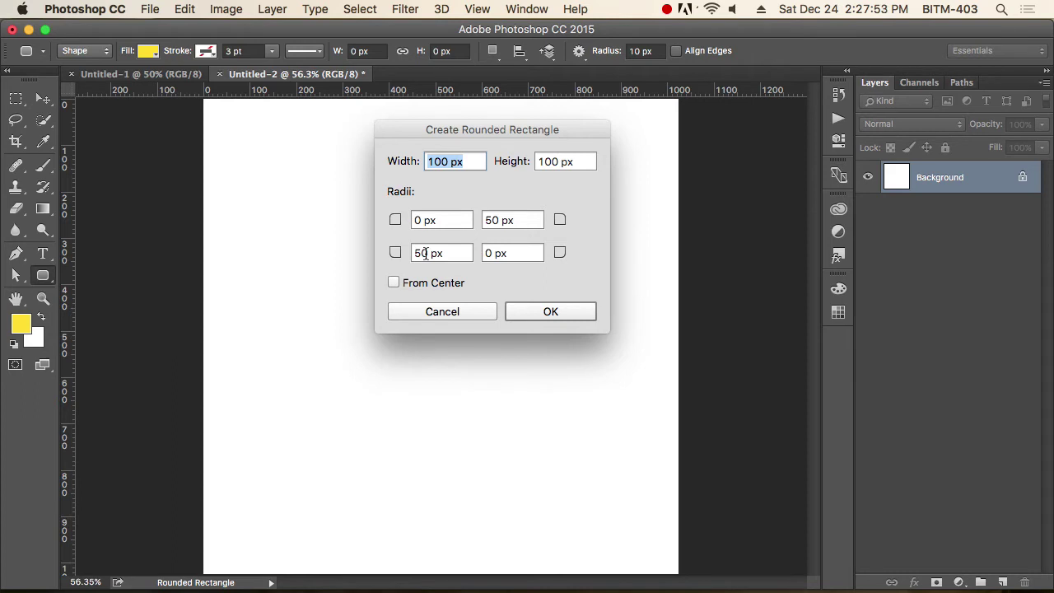
triple_click(517, 219)
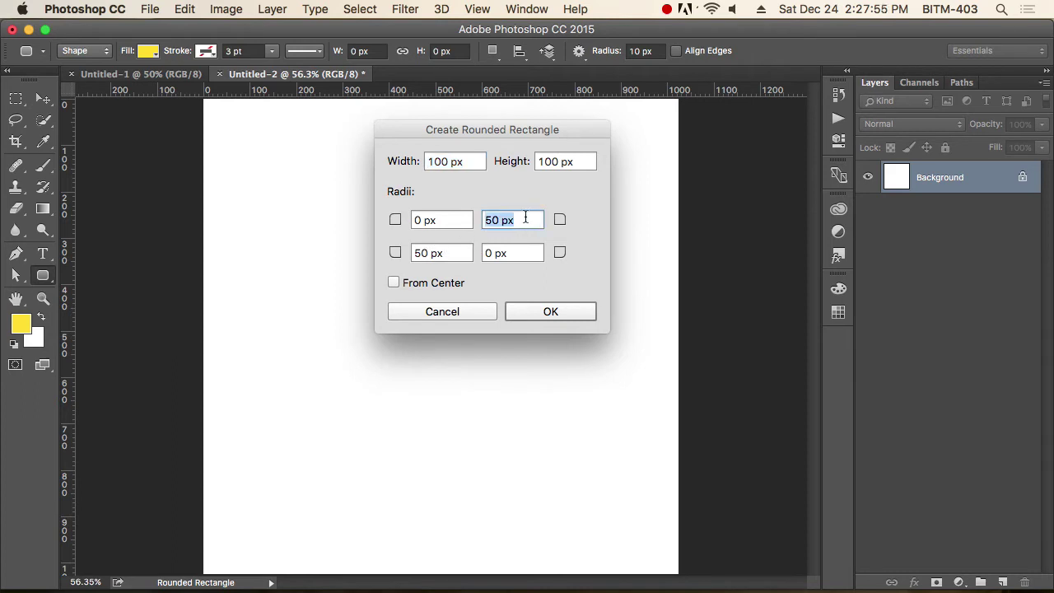
text(20)
click(548, 311)
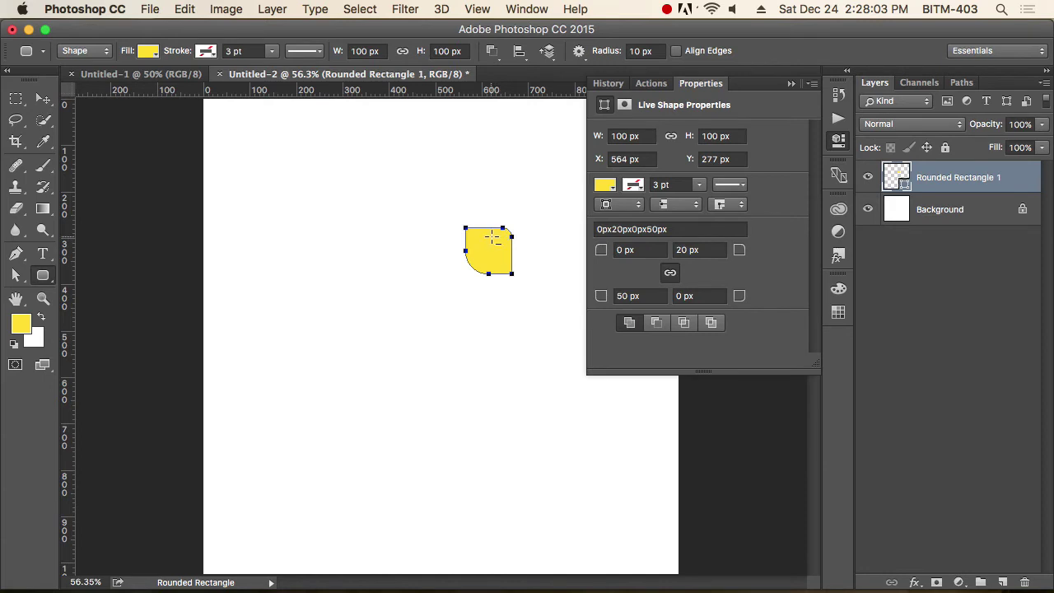
scroll(492, 237, up, 5)
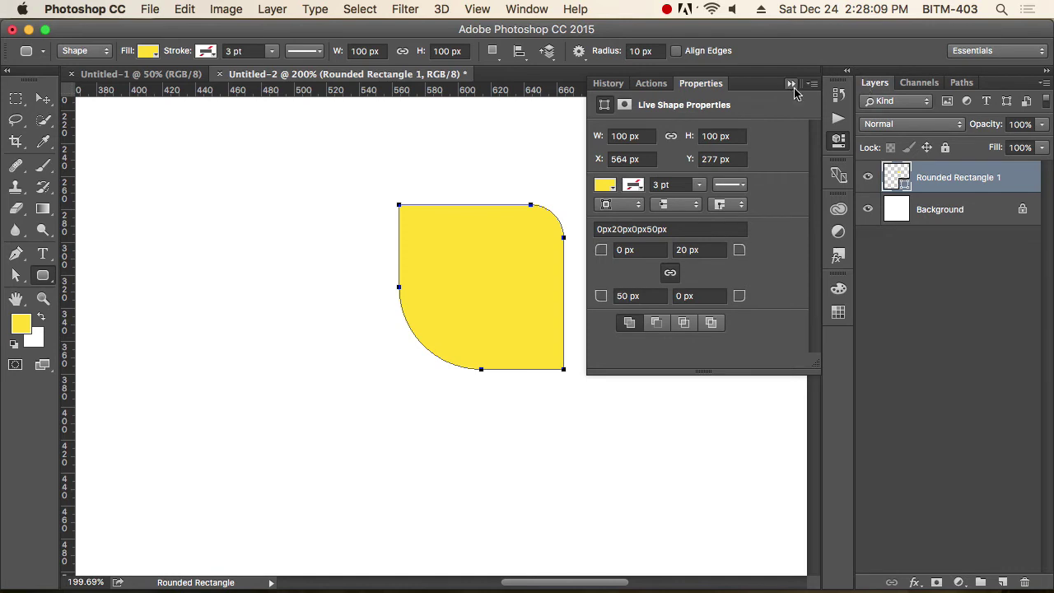
key(v)
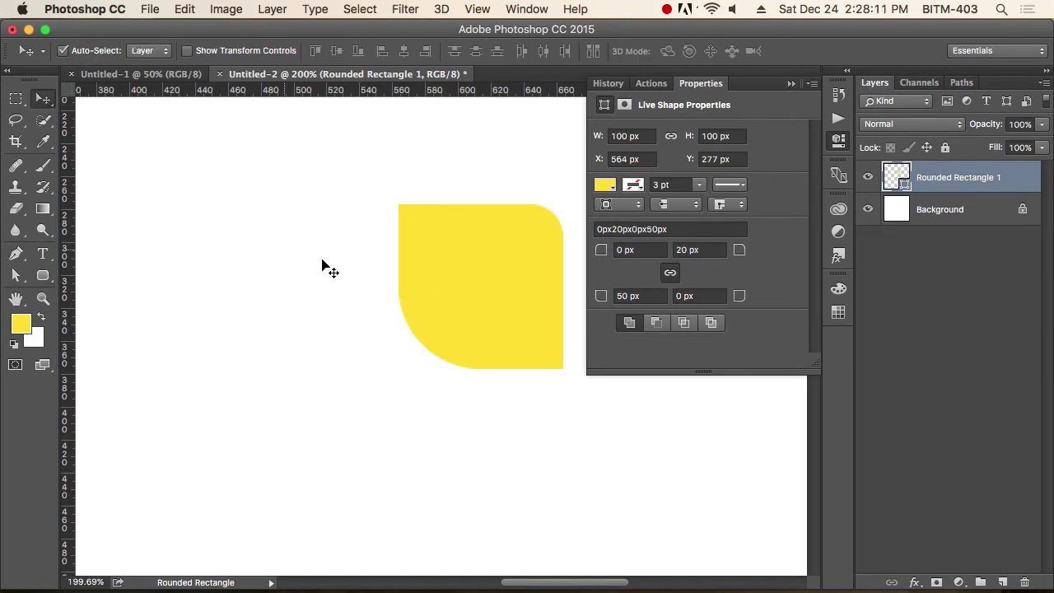
scroll(443, 298, down, 1)
scroll(442, 298, down, 2)
scroll(441, 298, down, 1)
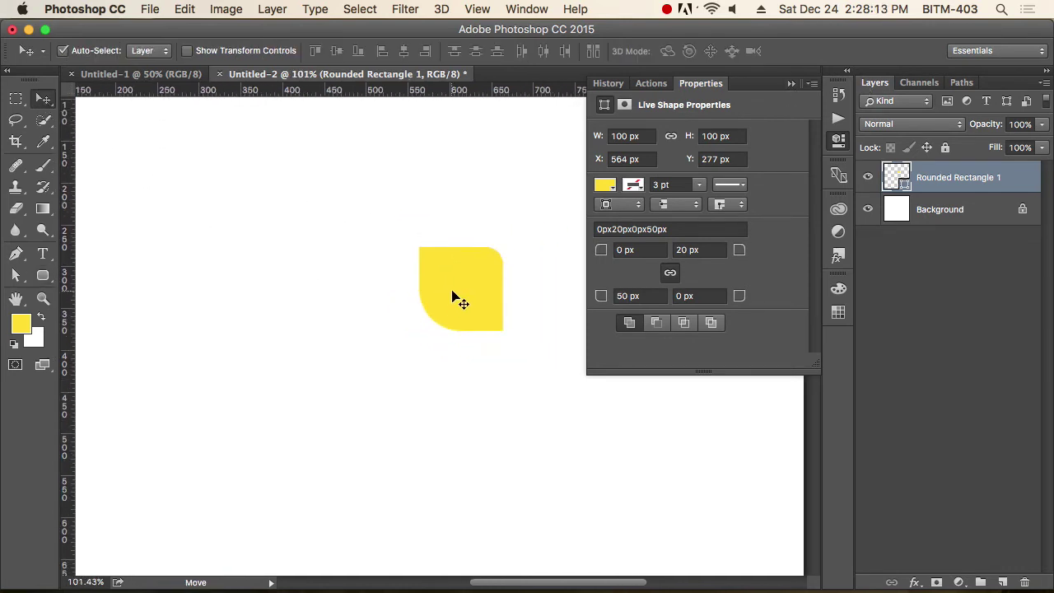
key(Delete)
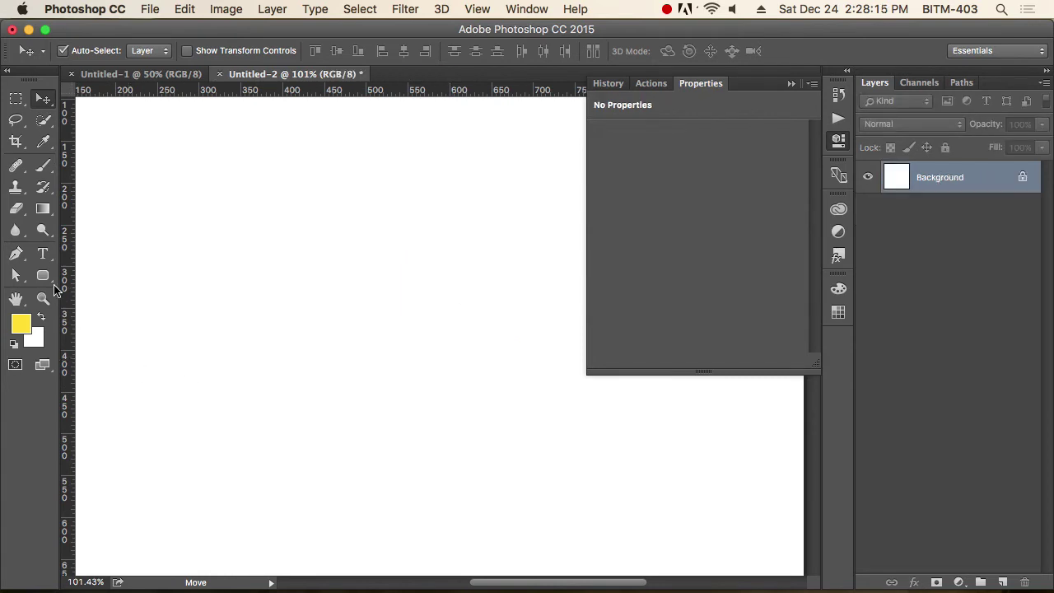
right_click(43, 275)
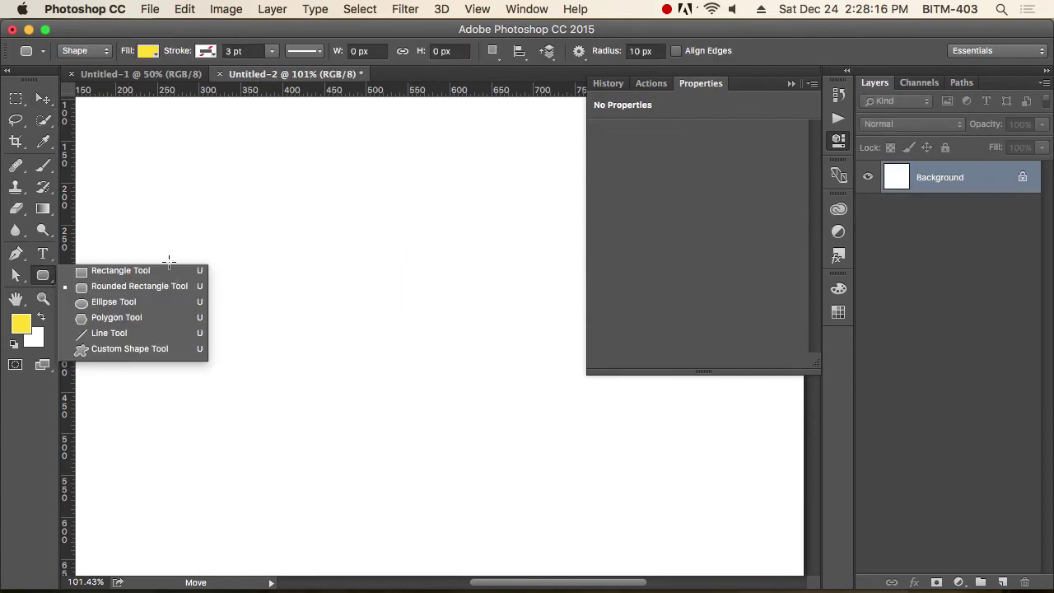
click(132, 301)
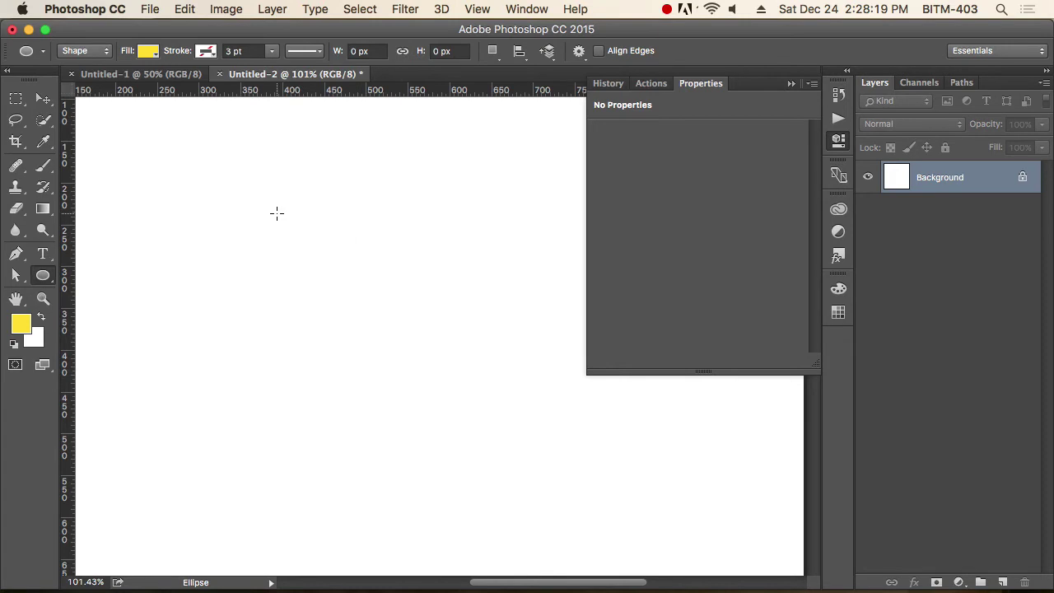
mouse_move(277, 213)
mouse_down()
mouse_move(366, 261)
mouse_move(510, 385)
mouse_up()
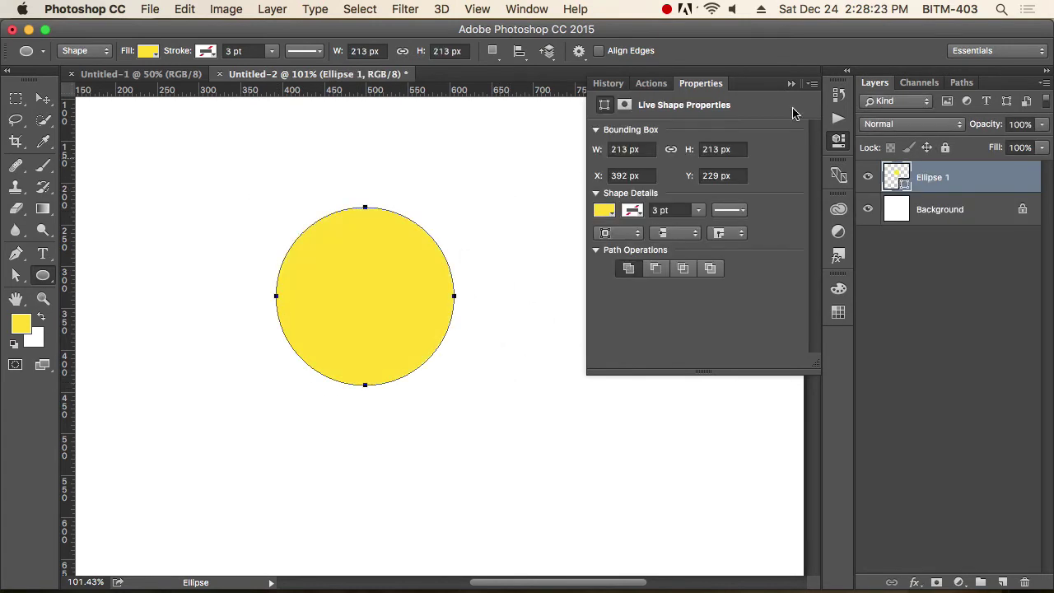
click(792, 83)
click(558, 194)
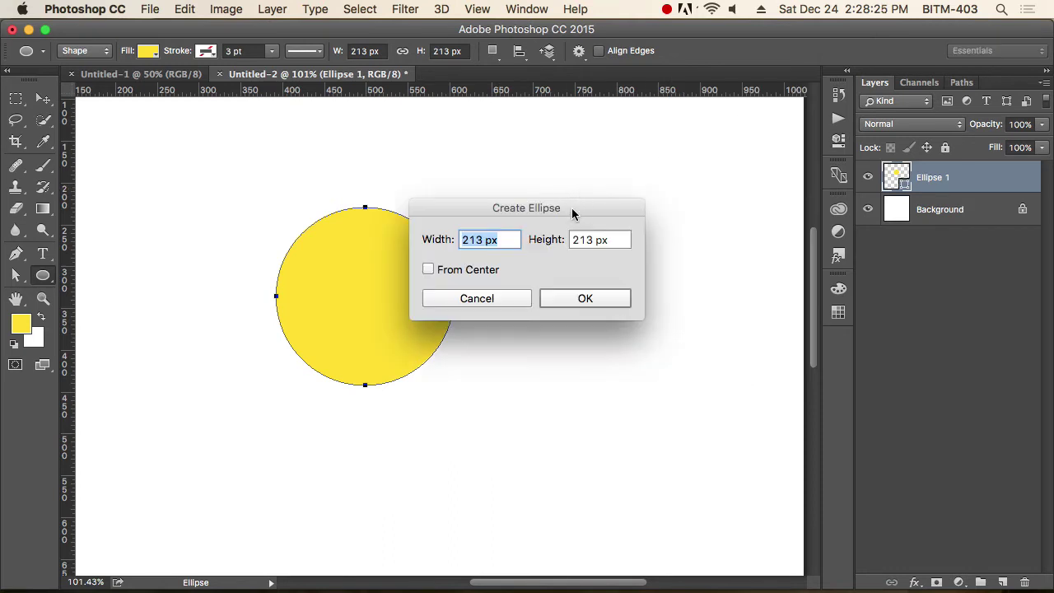
drag(572, 214, 662, 162)
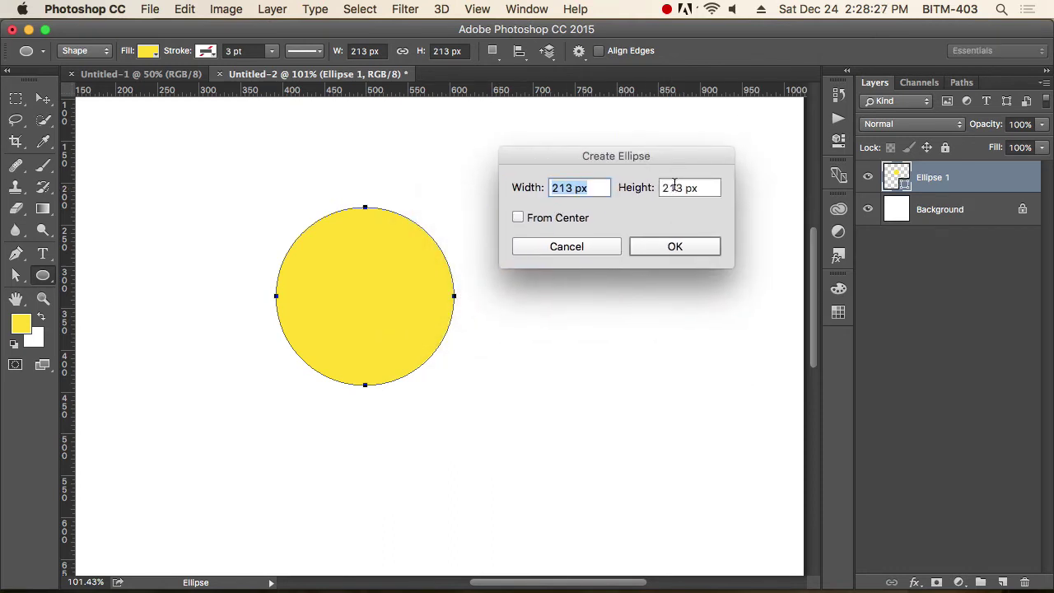
click(577, 248)
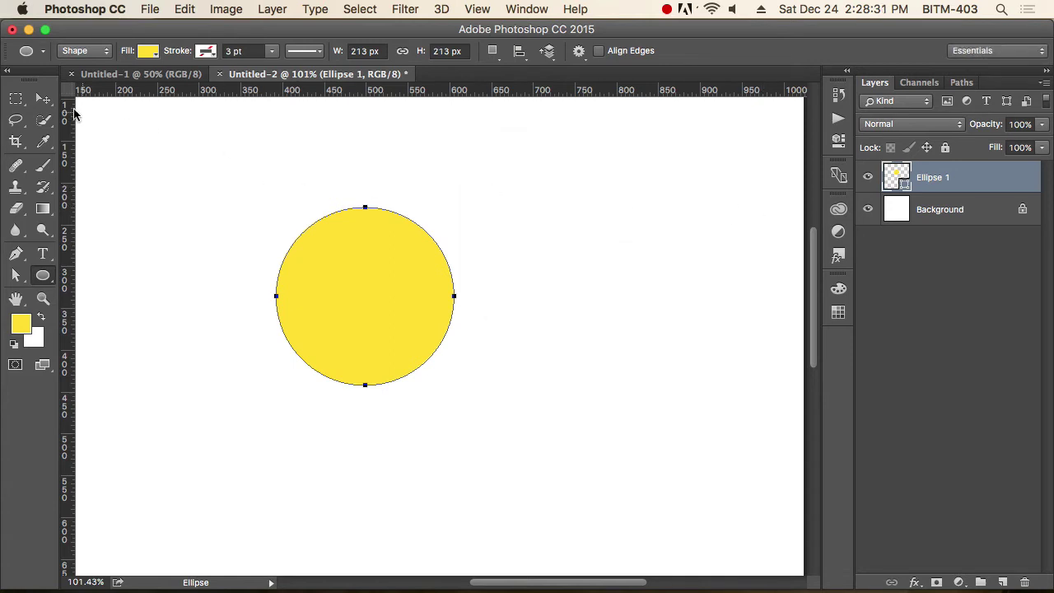
click(42, 98)
key(Delete)
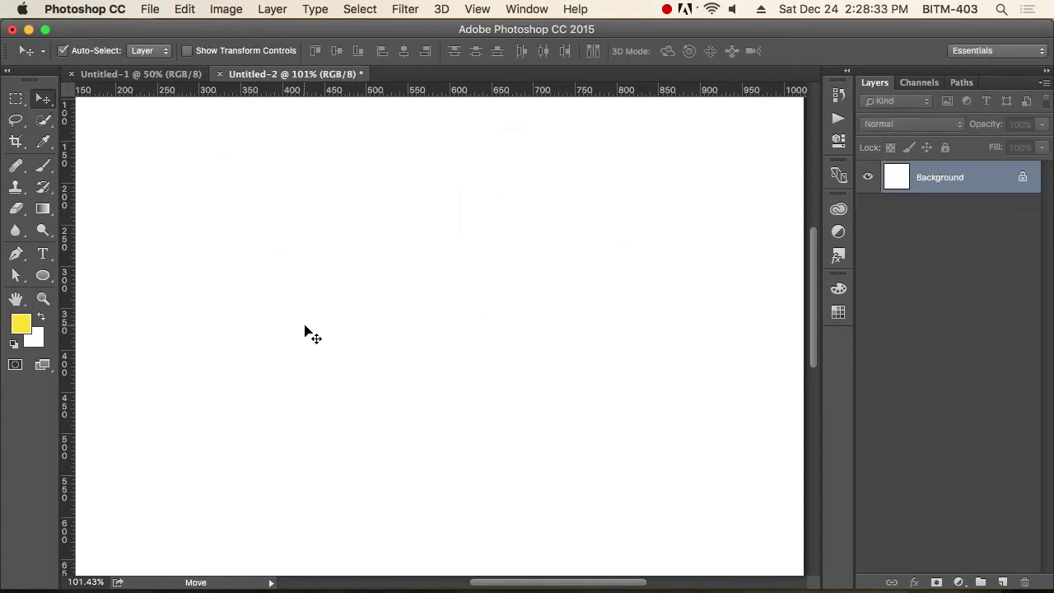
Create a 100 px yellow three-pointed star with the Polygon tool.
click(43, 275)
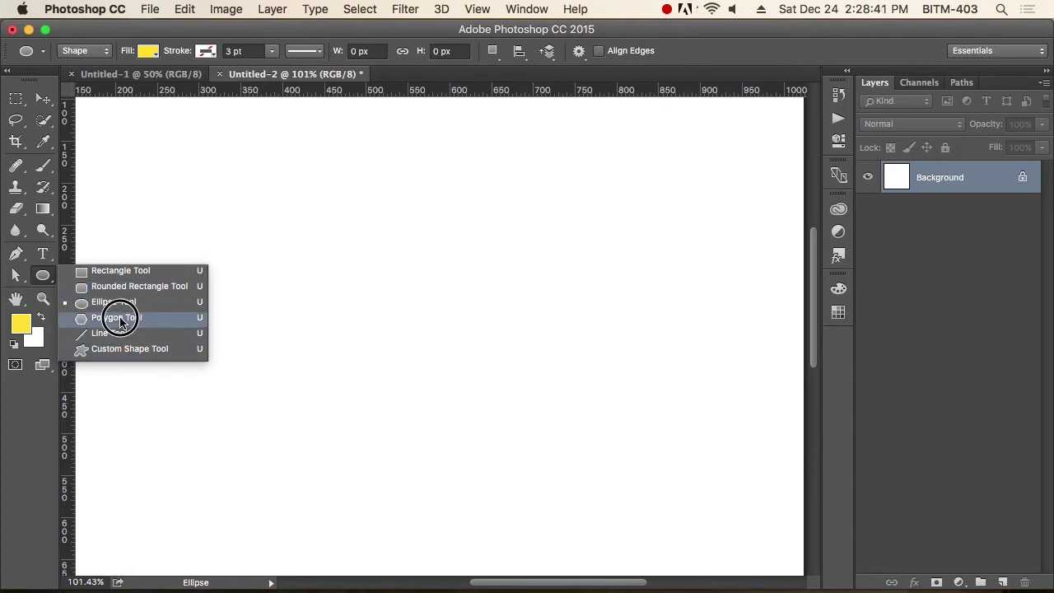
click(117, 317)
click(512, 233)
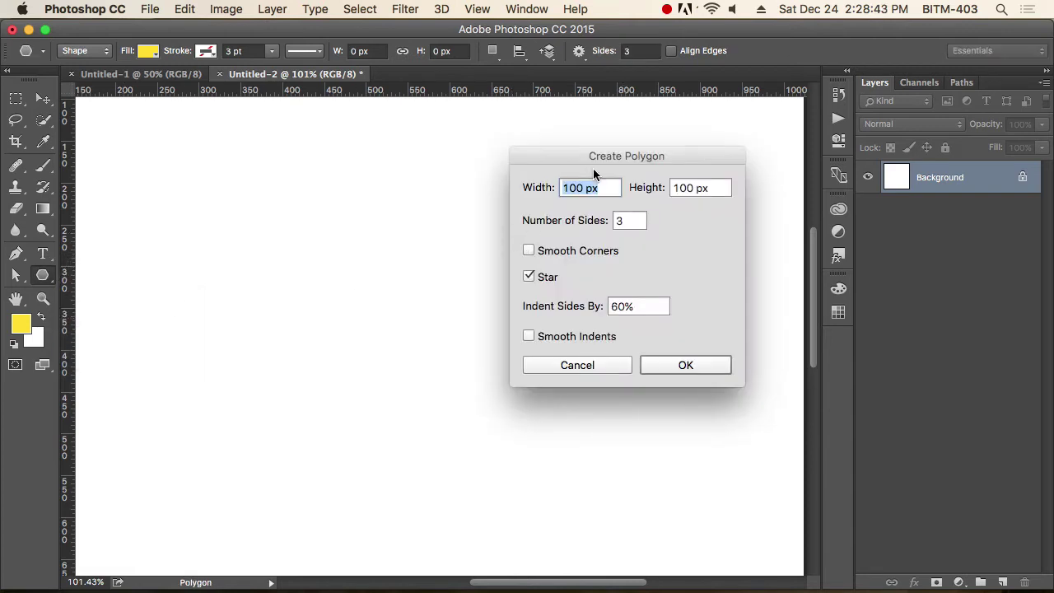
drag(598, 151, 567, 125)
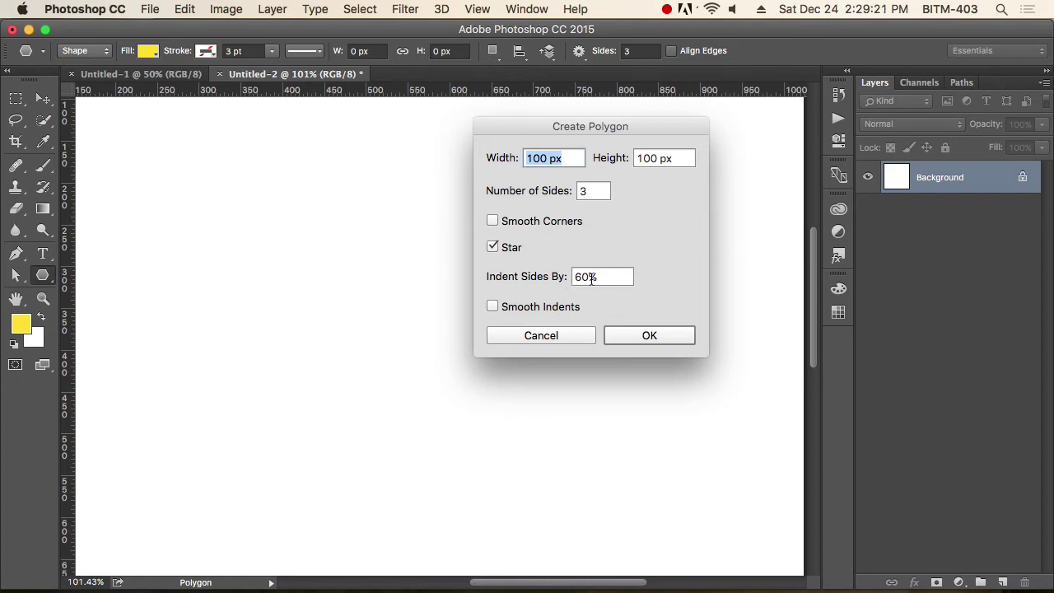
drag(683, 125, 668, 116)
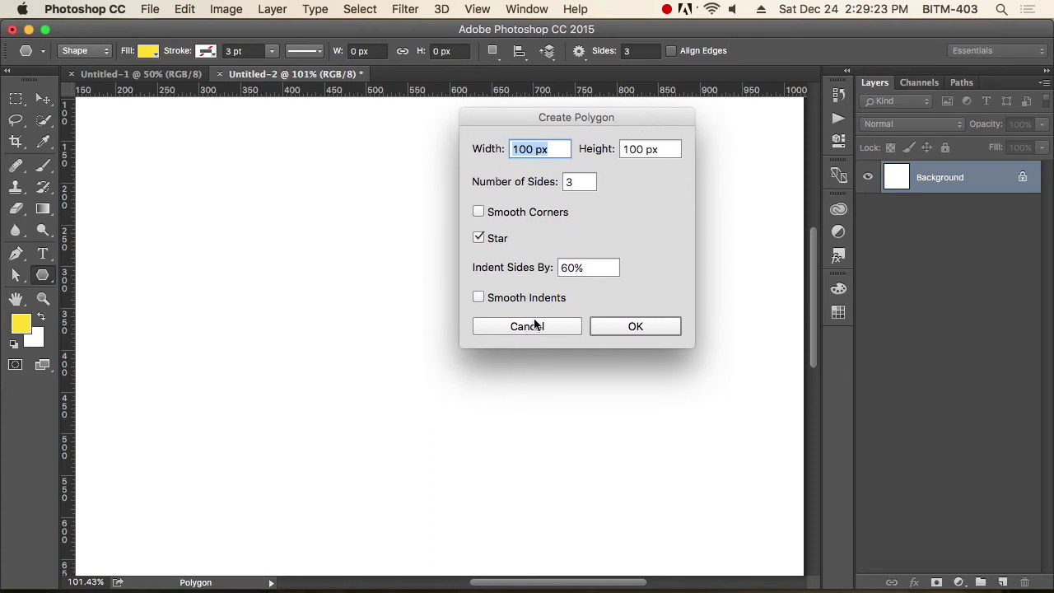
click(636, 327)
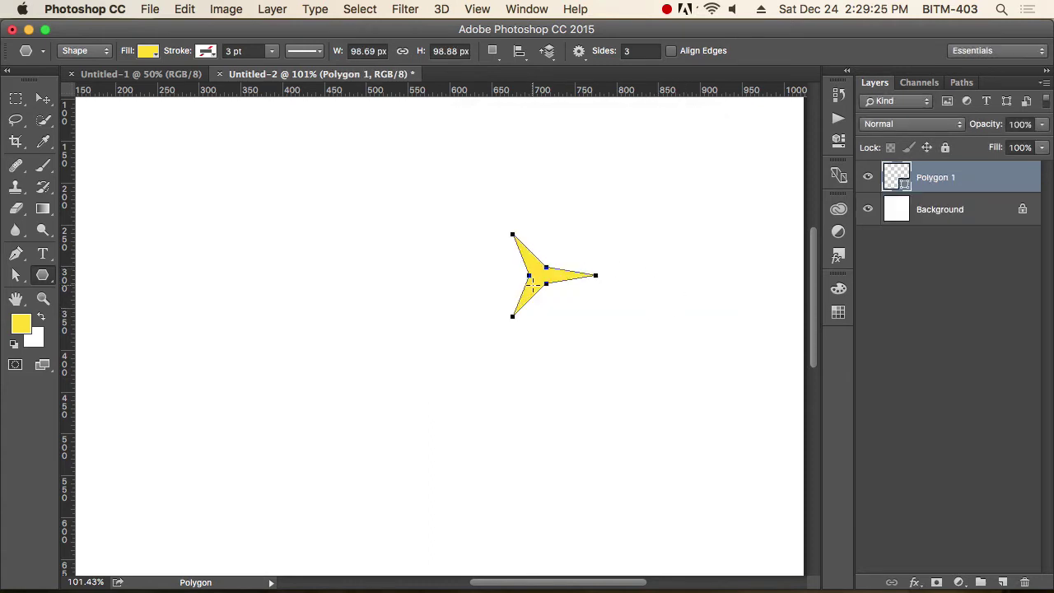
Move the yellow star toward the upper right with the Move tool.
click(43, 99)
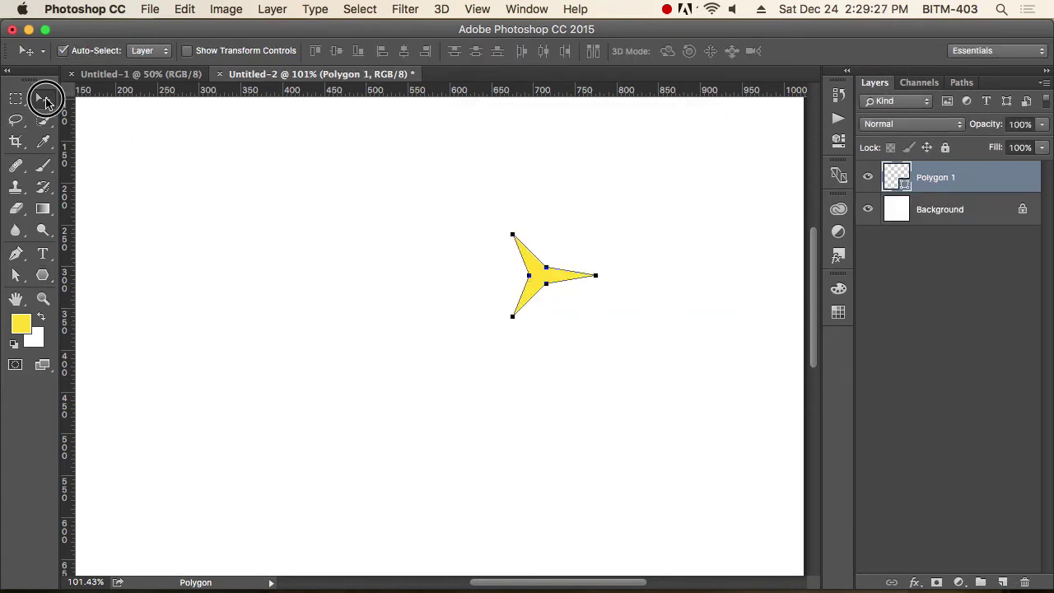
mouse_move(530, 269)
mouse_down()
mouse_move(484, 233)
mouse_move(661, 192)
mouse_up()
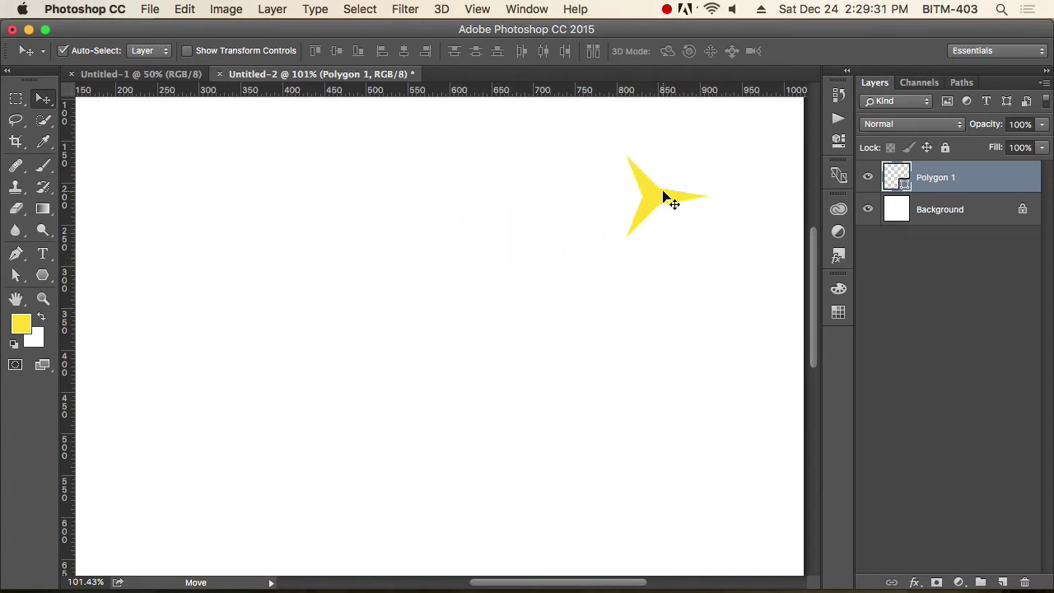
drag(43, 275, 129, 353)
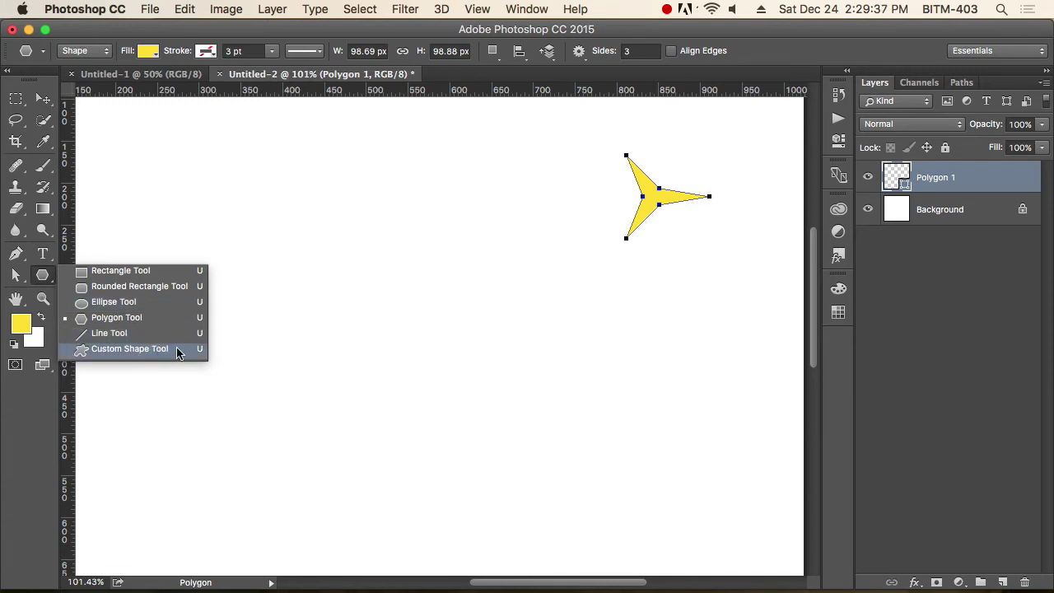
Pick the rabbit from the custom shape library with the Custom Shape tool.
click(110, 356)
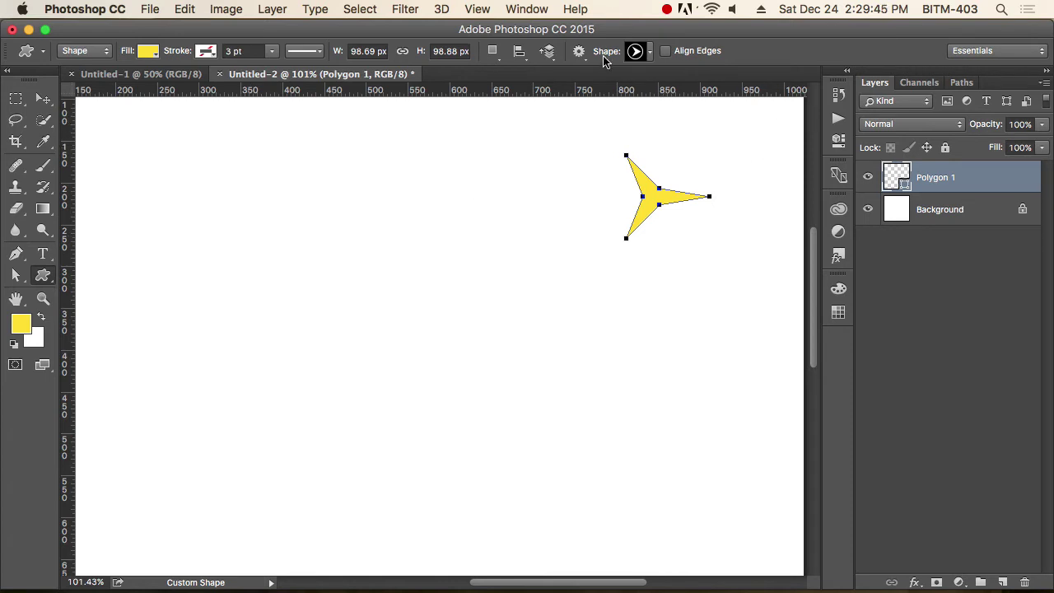
click(650, 52)
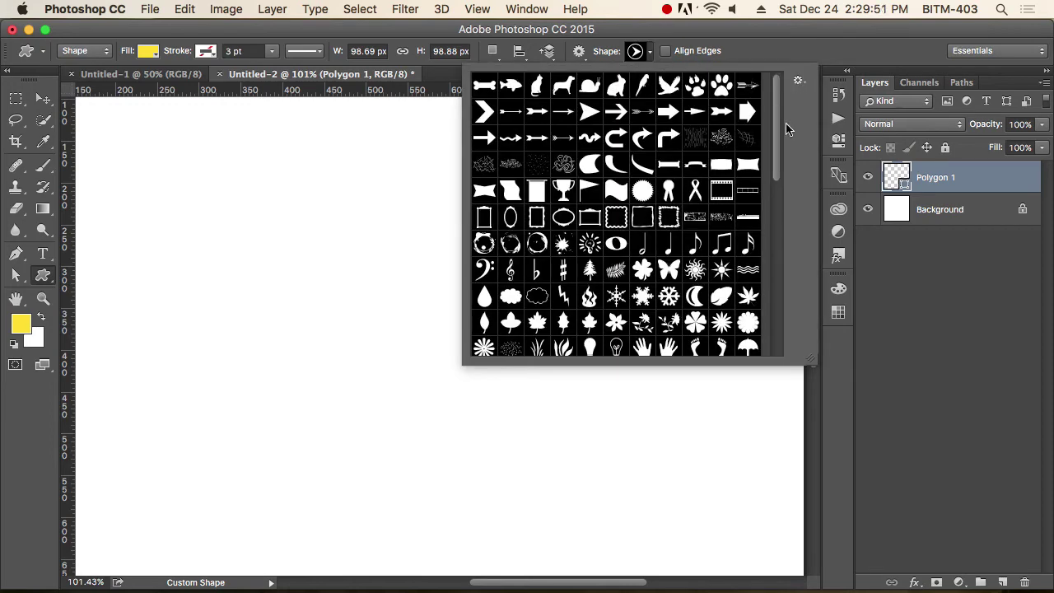
mouse_move(777, 115)
mouse_down()
mouse_move(783, 278)
mouse_move(765, 228)
mouse_move(781, 90)
mouse_up()
scroll(553, 280, down, 1)
scroll(580, 271, up, 1)
mouse_move(777, 150)
mouse_down()
mouse_move(776, 299)
mouse_move(777, 93)
mouse_up()
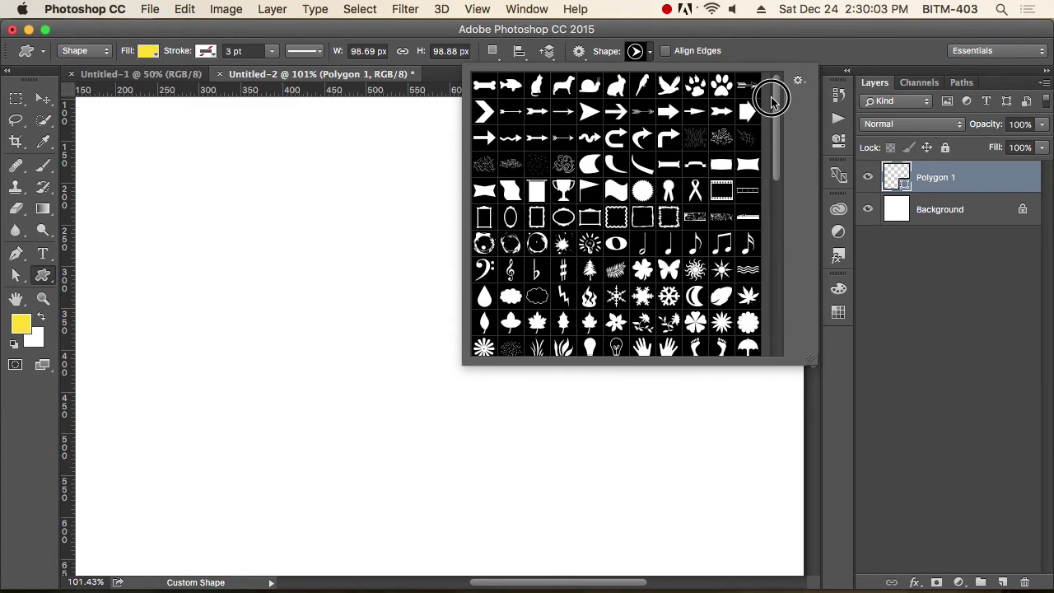
click(798, 80)
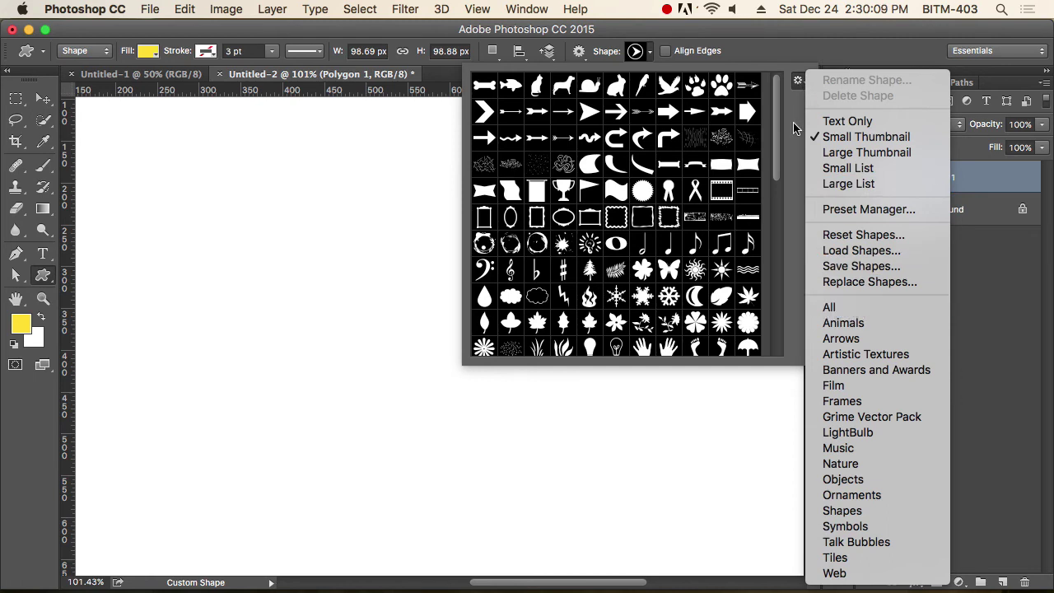
click(795, 128)
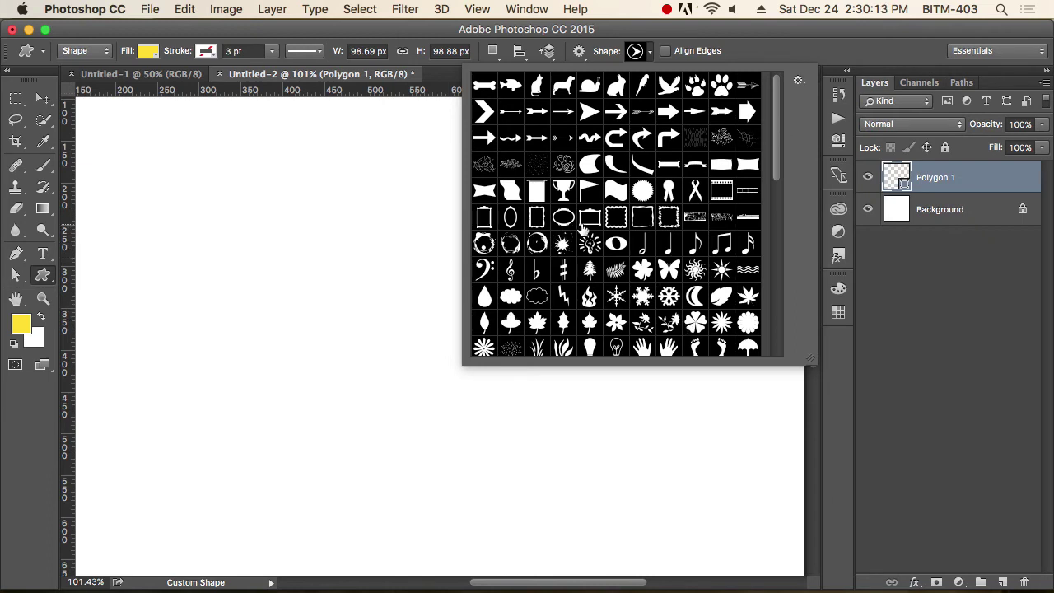
click(617, 86)
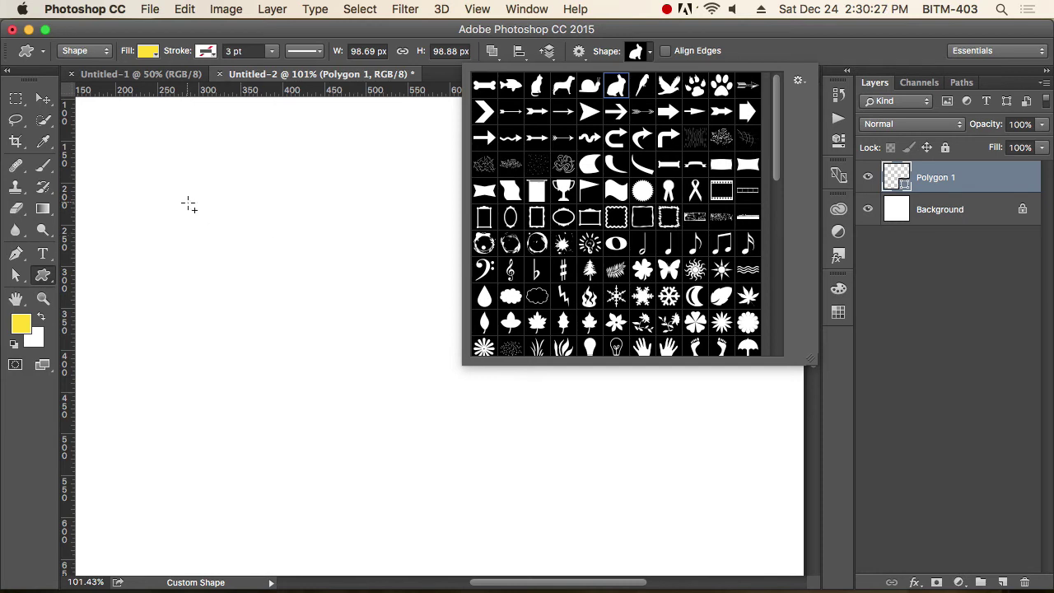
Draw the rabbit on the left of the canvas and move it with the star.
drag(188, 205, 357, 390)
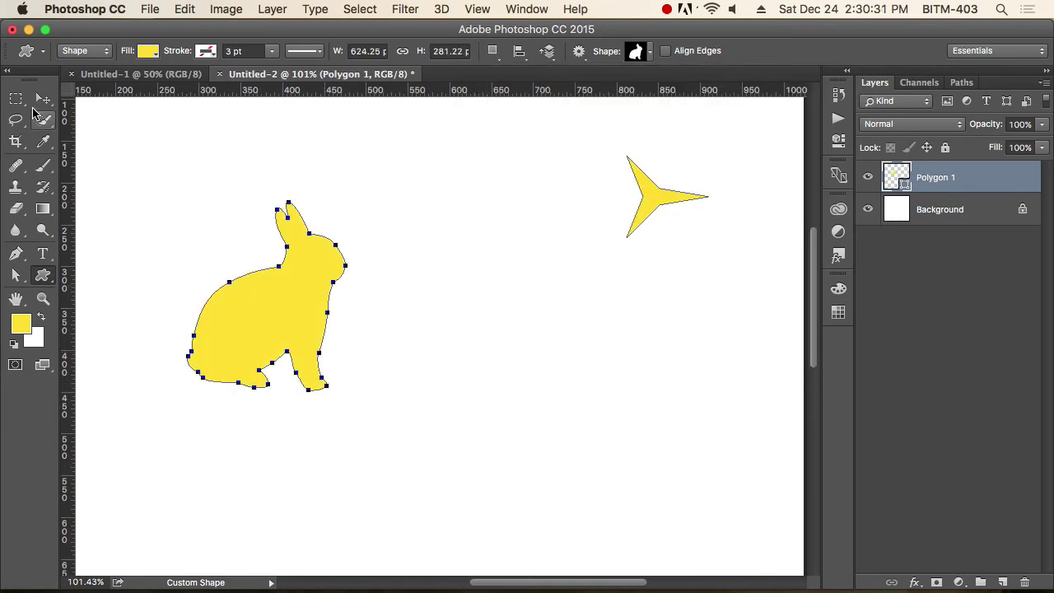
click(43, 98)
mouse_move(332, 353)
mouse_down()
mouse_move(334, 287)
mouse_move(416, 337)
mouse_up()
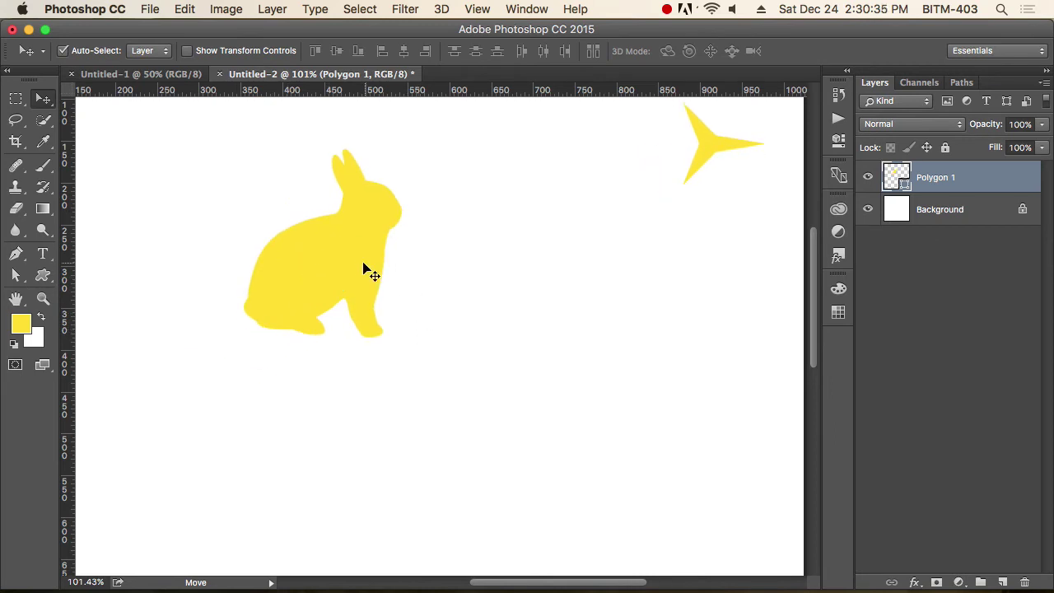
drag(365, 271, 369, 296)
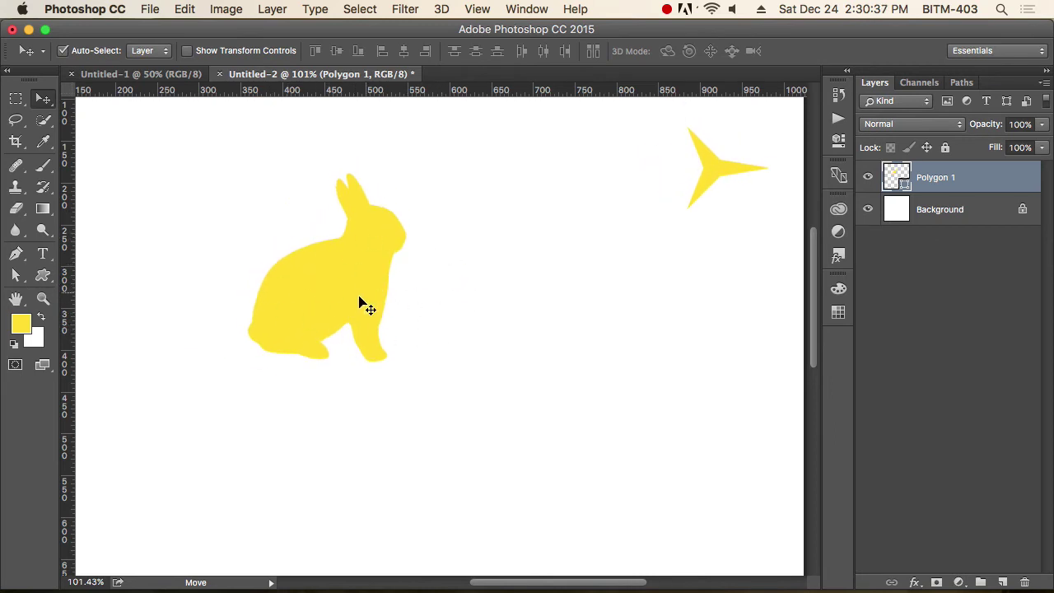
click(354, 295)
Delete the Polygon 1 layer holding the star and rabbit.
key(Delete)
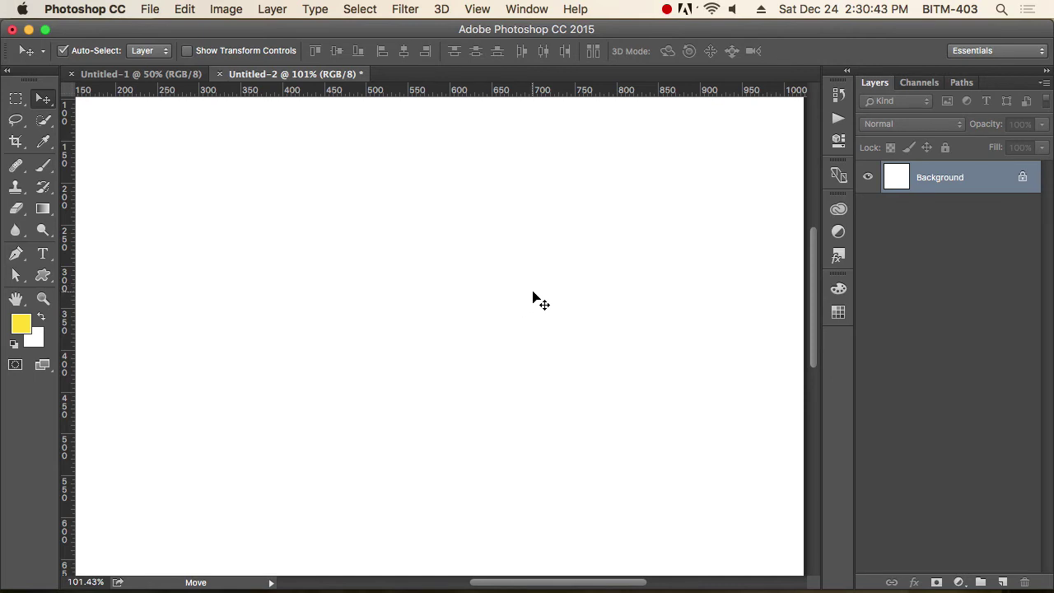
scroll(534, 297, down, 1)
scroll(534, 297, down, 1)
scroll(535, 296, down, 1)
scroll(535, 296, down, 1)
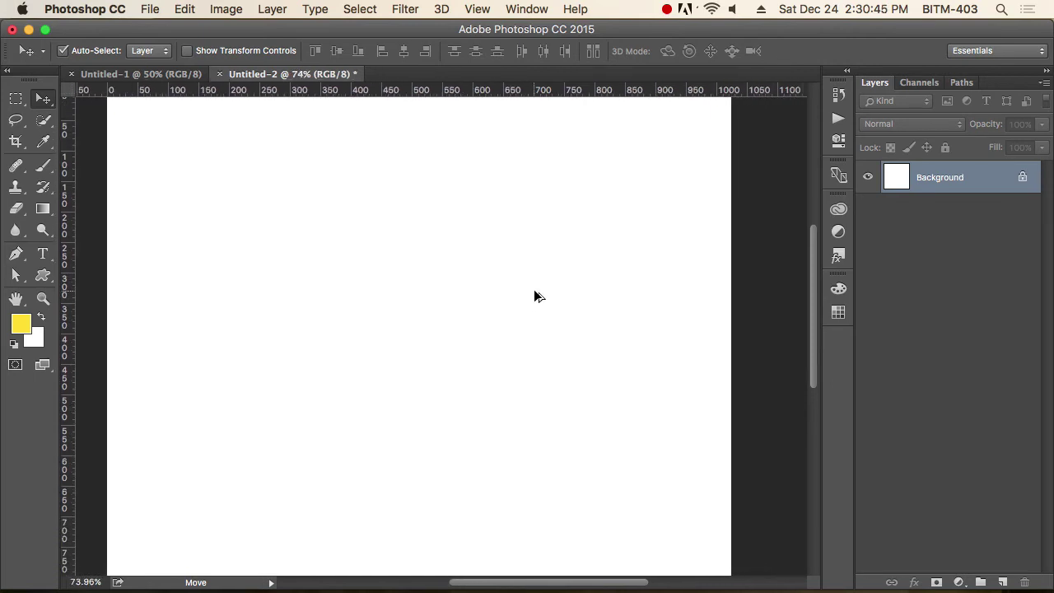
scroll(534, 296, down, 1)
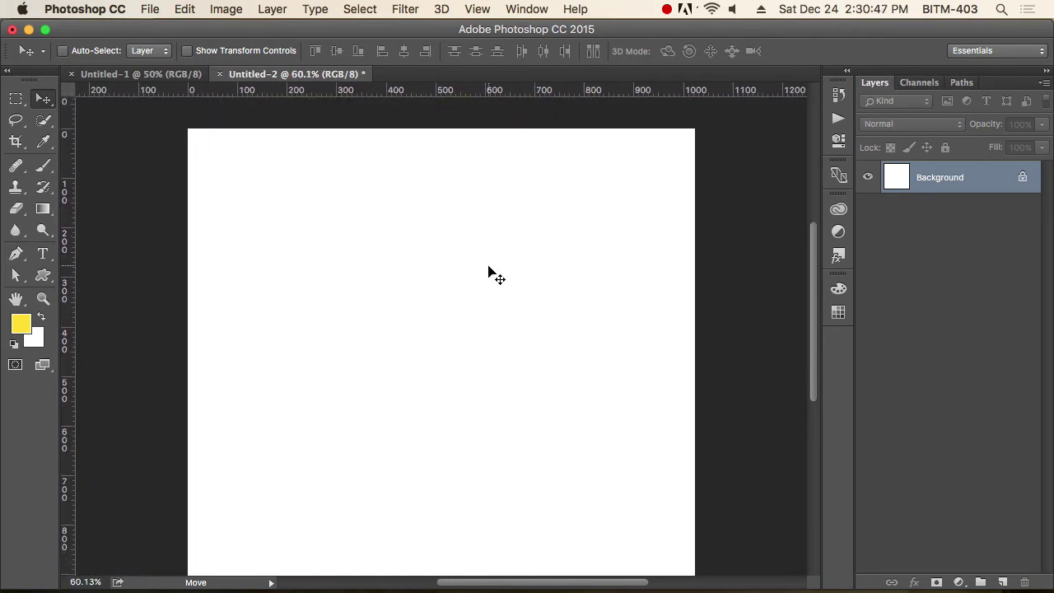
scroll(488, 272, down, 1)
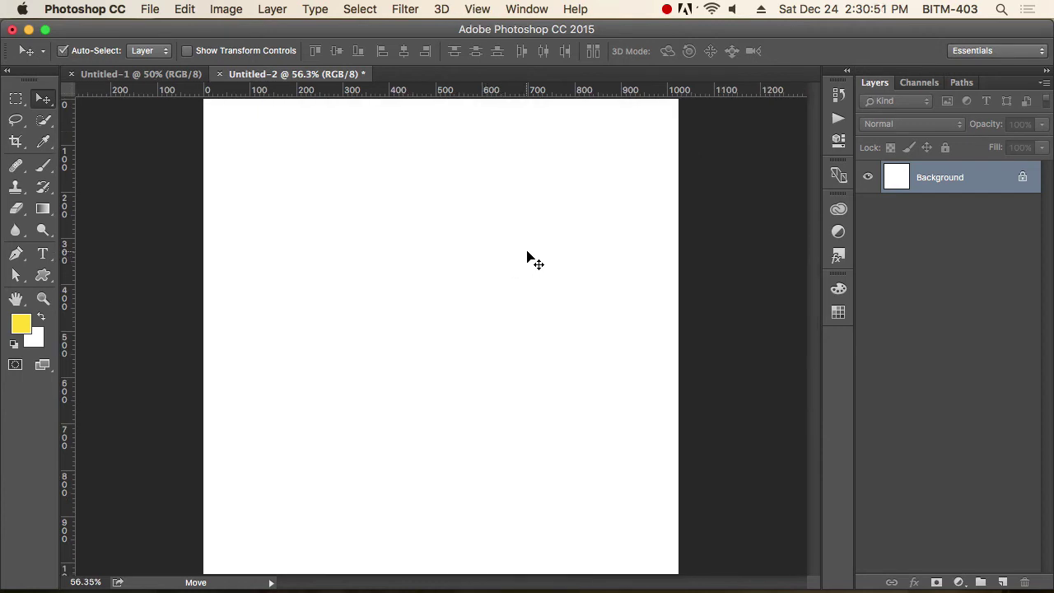
Draw a 449 × 349 px rectangle in the upper left of the page.
click(527, 257)
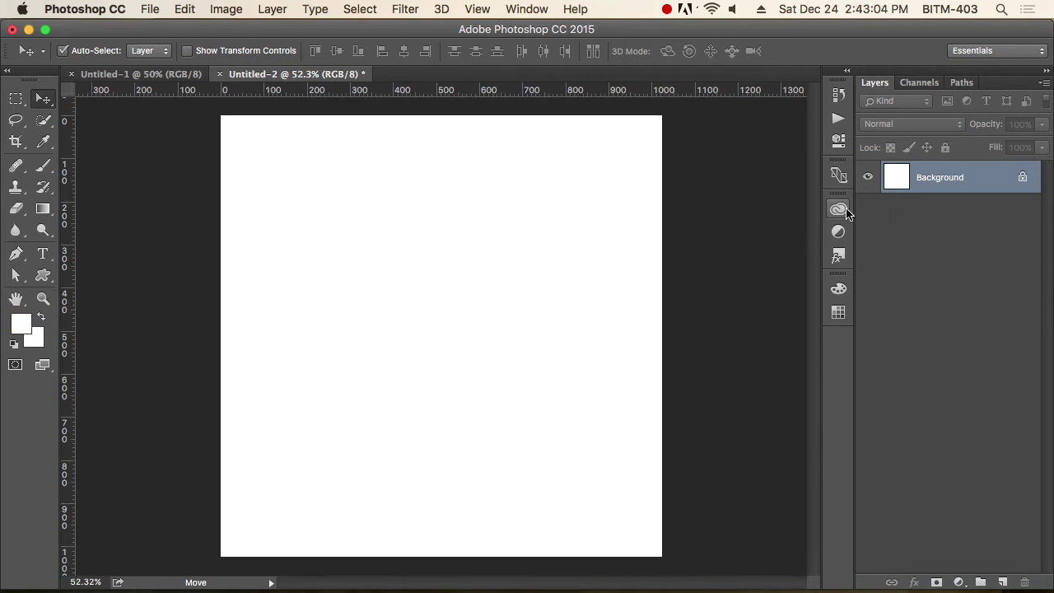
drag(43, 275, 122, 271)
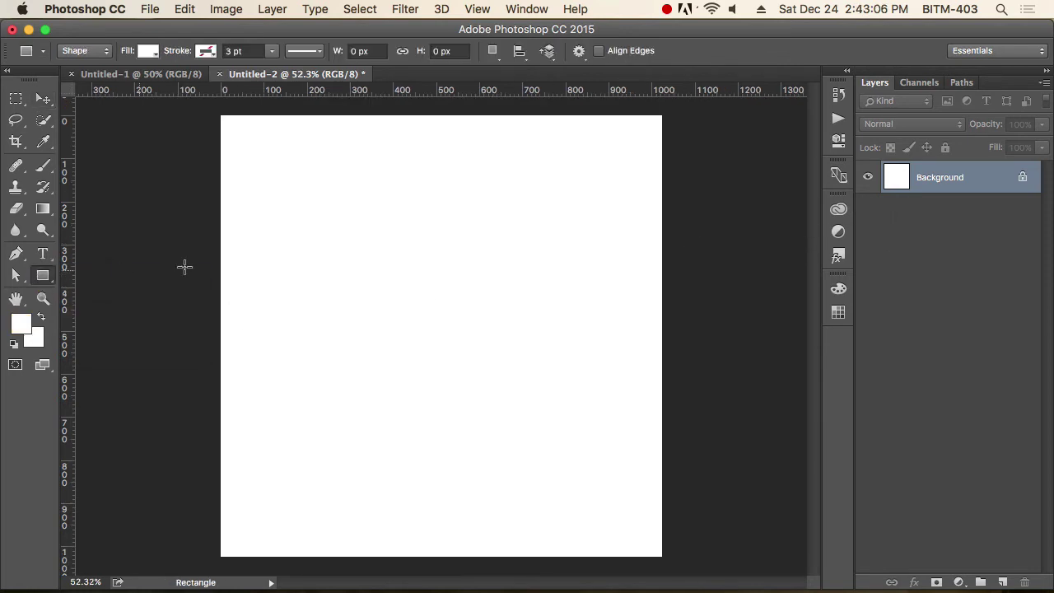
drag(276, 205, 469, 356)
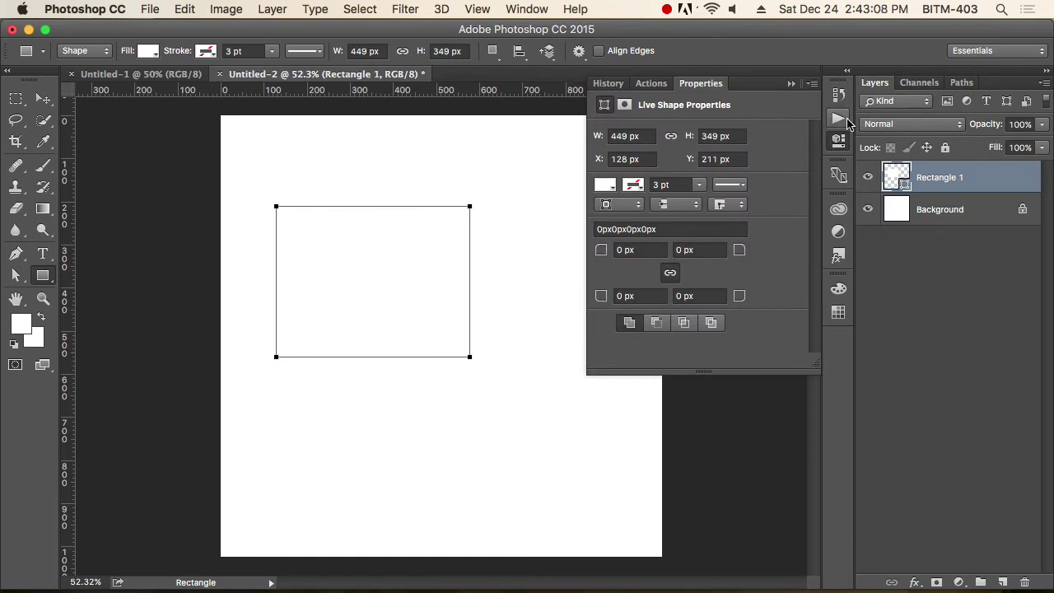
click(790, 83)
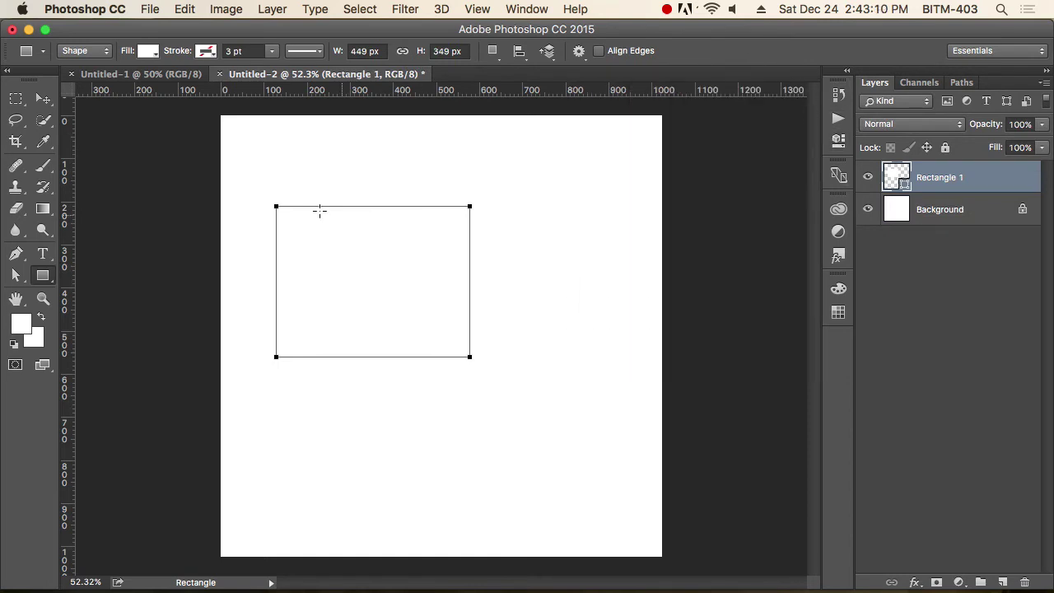
click(42, 99)
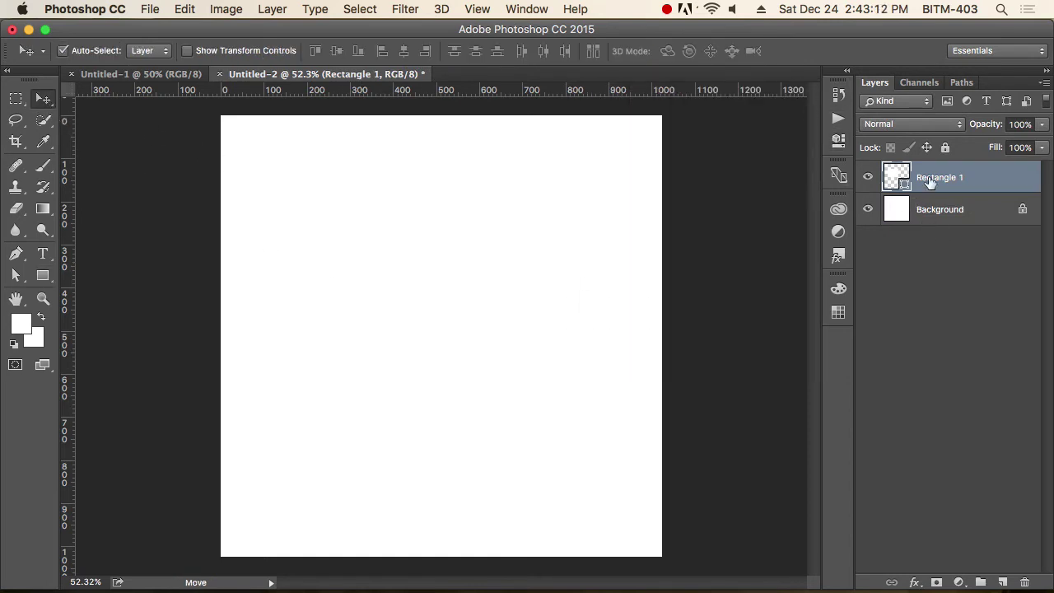
Fill Rectangle 1 with bright red through its thumbnail's Color Picker.
double_click(905, 183)
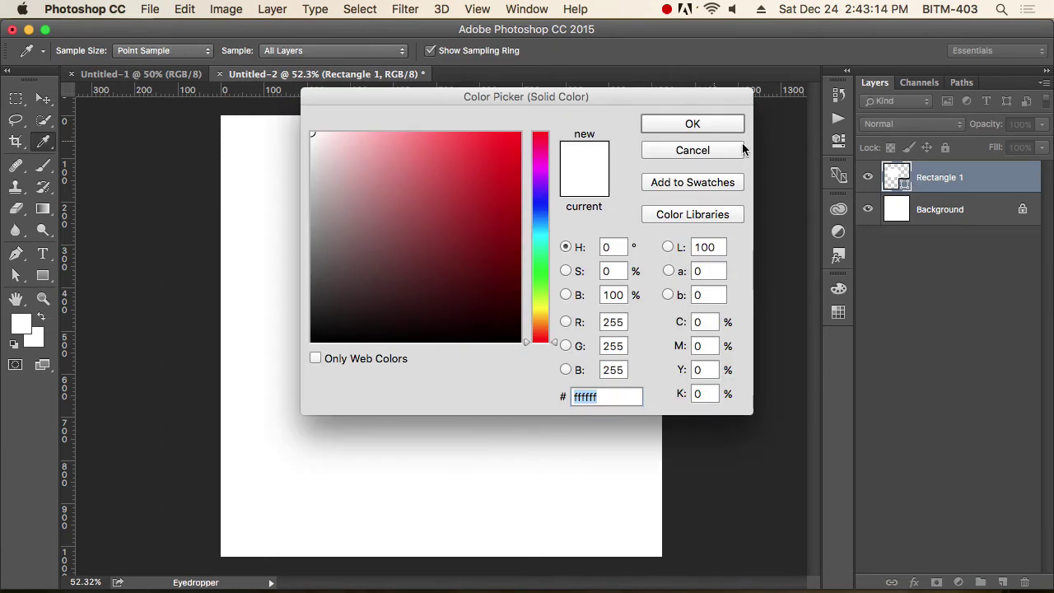
click(692, 150)
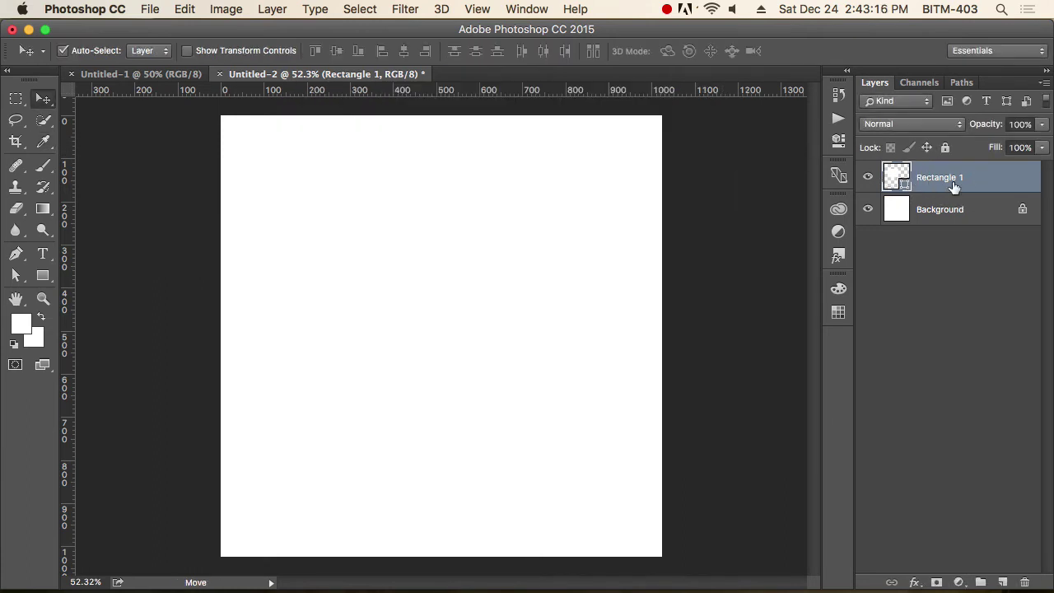
double_click(901, 175)
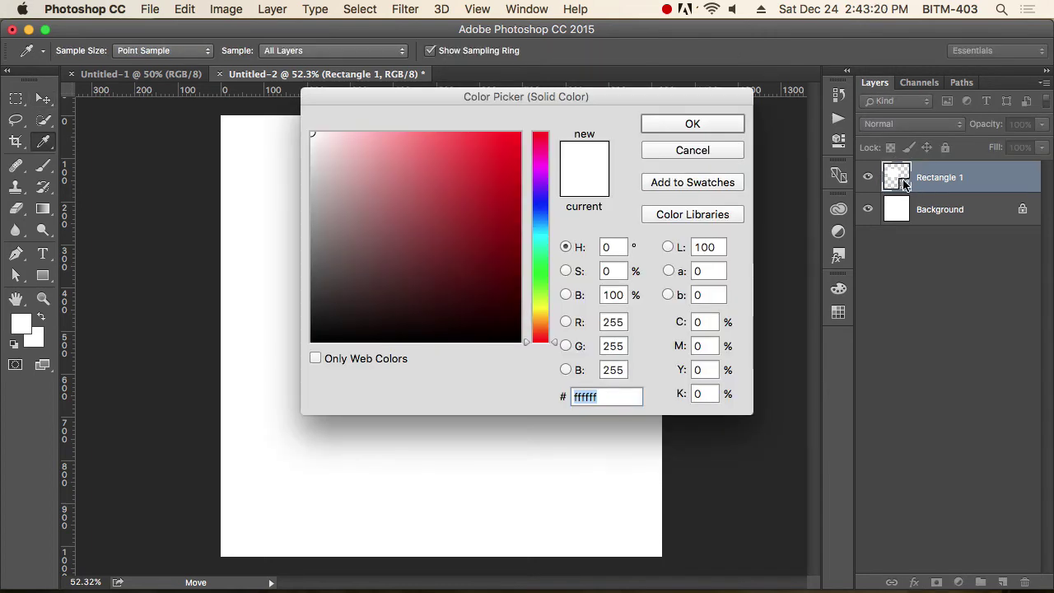
click(522, 172)
click(520, 157)
click(708, 126)
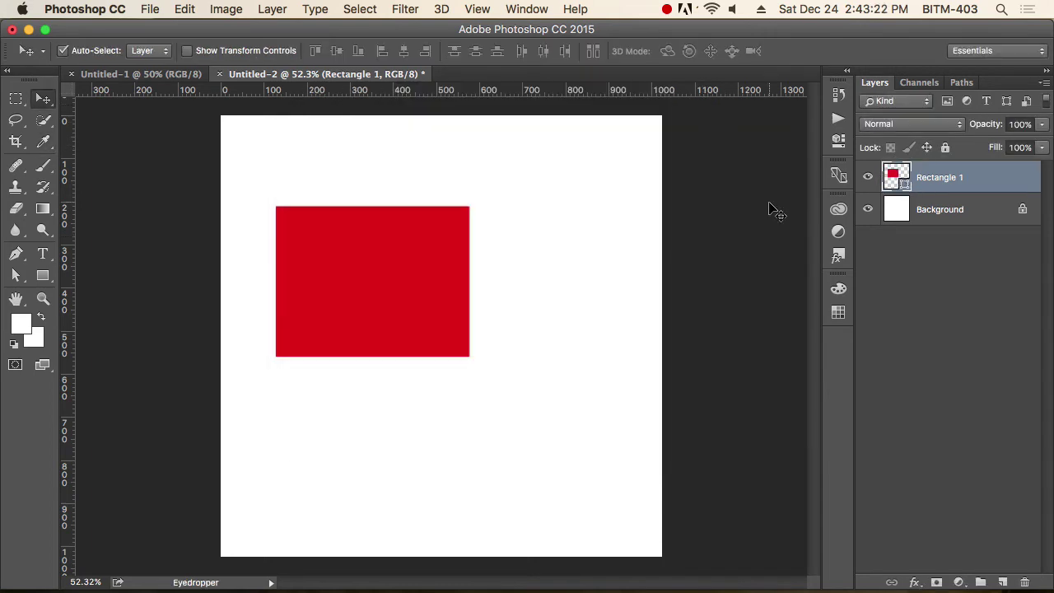
Drag the red rectangle right and up toward the upper middle of the page.
mouse_move(369, 274)
mouse_down()
mouse_move(413, 247)
mouse_move(412, 279)
mouse_up()
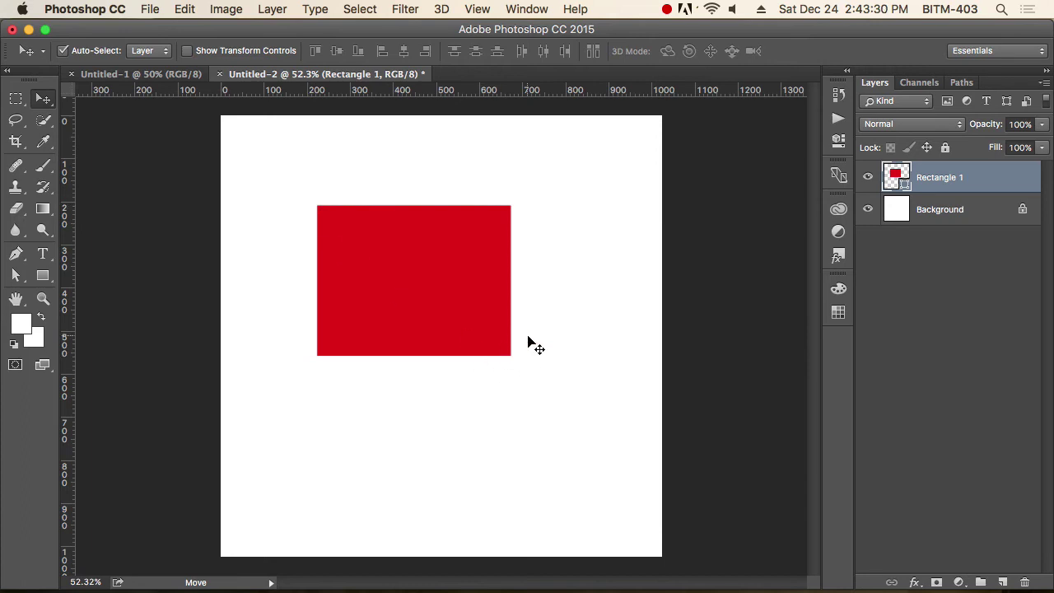
drag(430, 269, 438, 249)
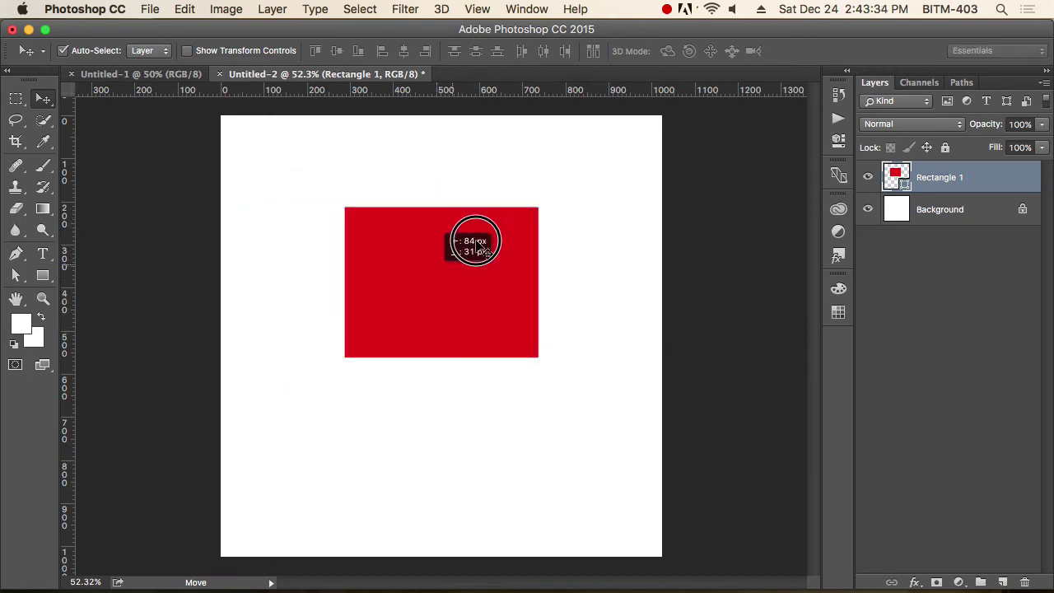
drag(437, 250, 441, 216)
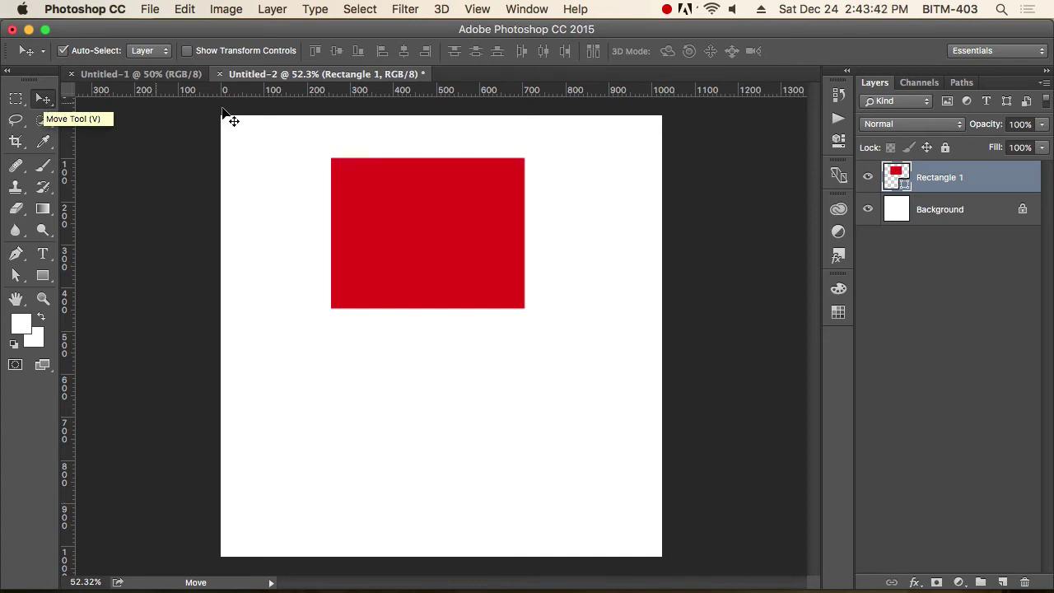
click(574, 210)
drag(444, 209, 450, 218)
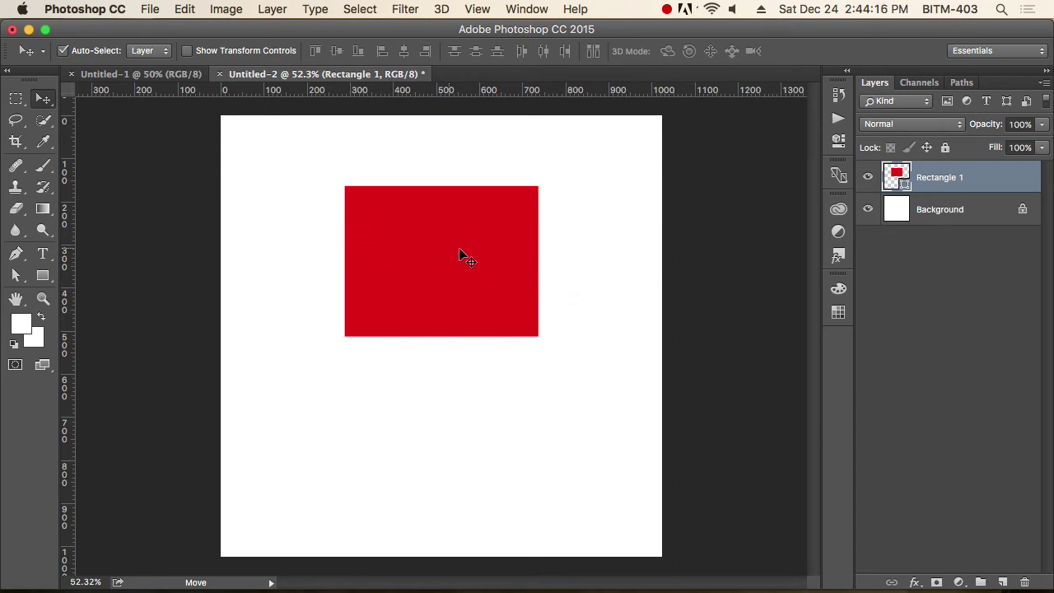
Move the red square around the page, then delete its Rectangle 1 layer.
mouse_move(399, 210)
mouse_down()
mouse_move(362, 182)
mouse_move(485, 288)
mouse_move(461, 262)
mouse_up()
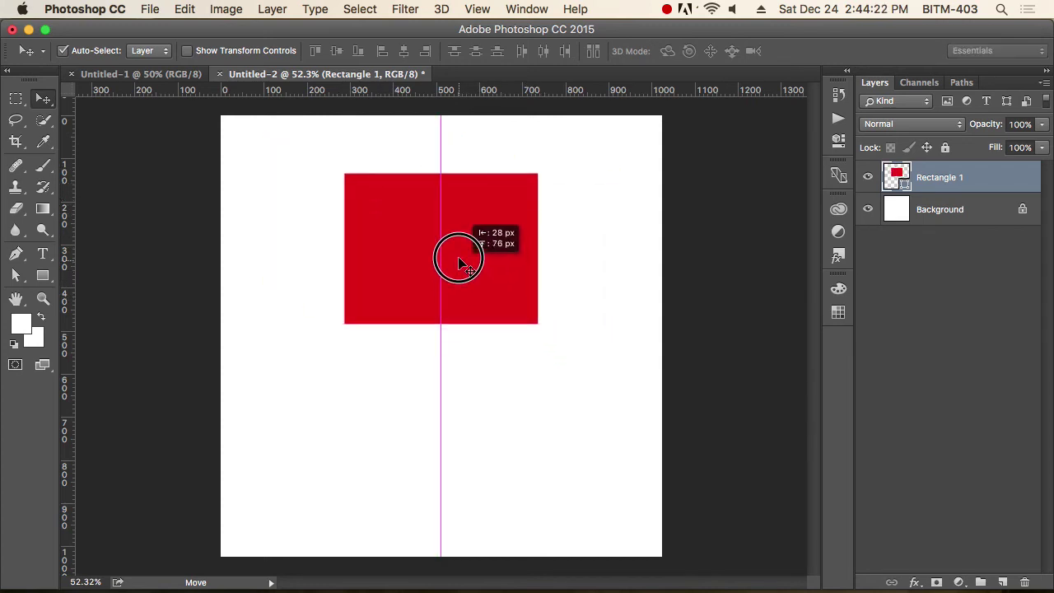
drag(461, 262, 456, 354)
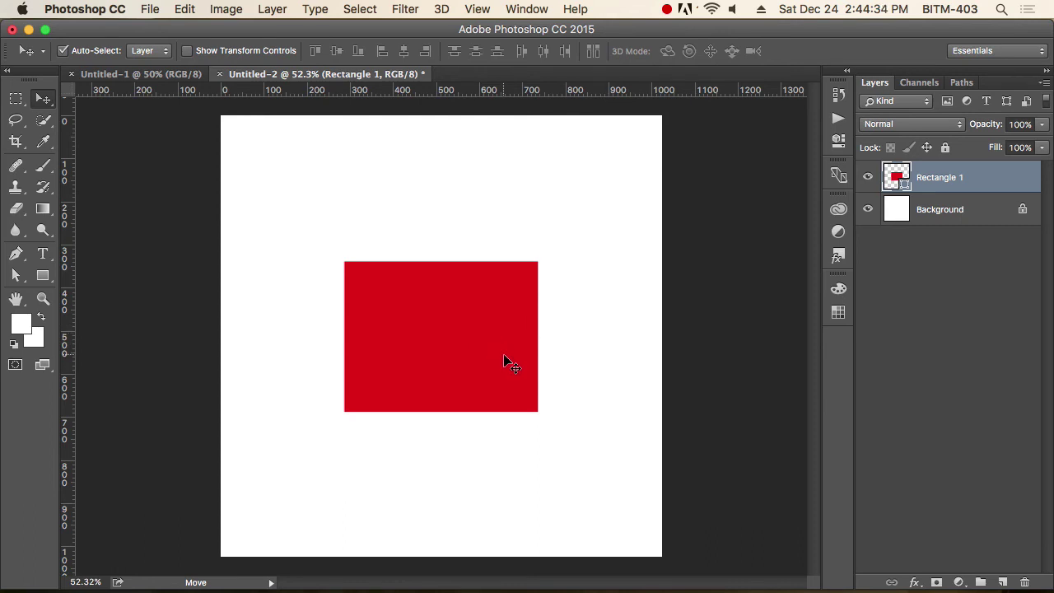
mouse_move(451, 327)
mouse_down()
mouse_move(443, 240)
mouse_move(423, 217)
mouse_up()
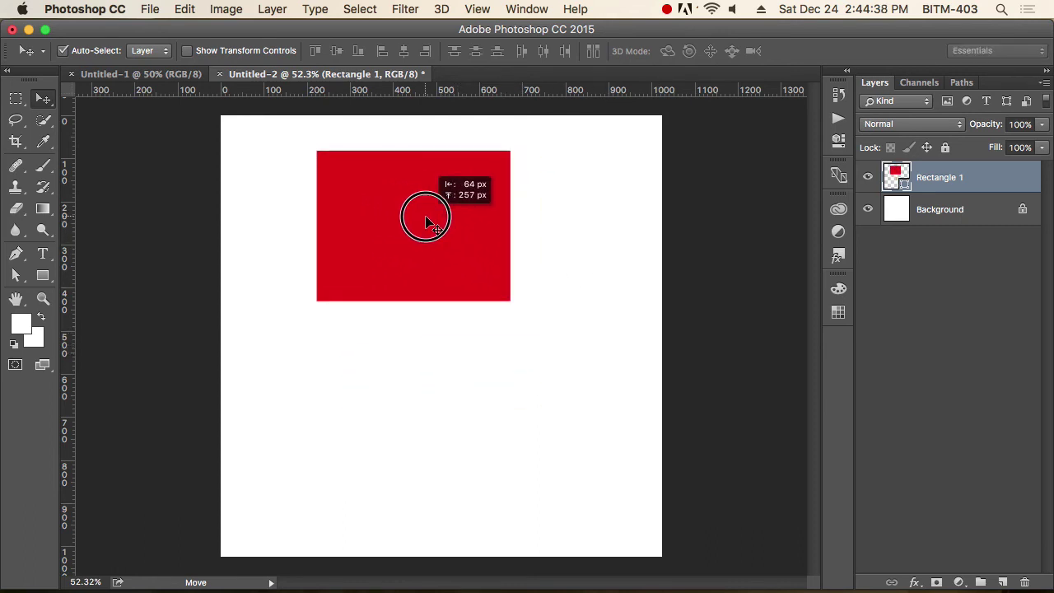
click(918, 327)
click(480, 229)
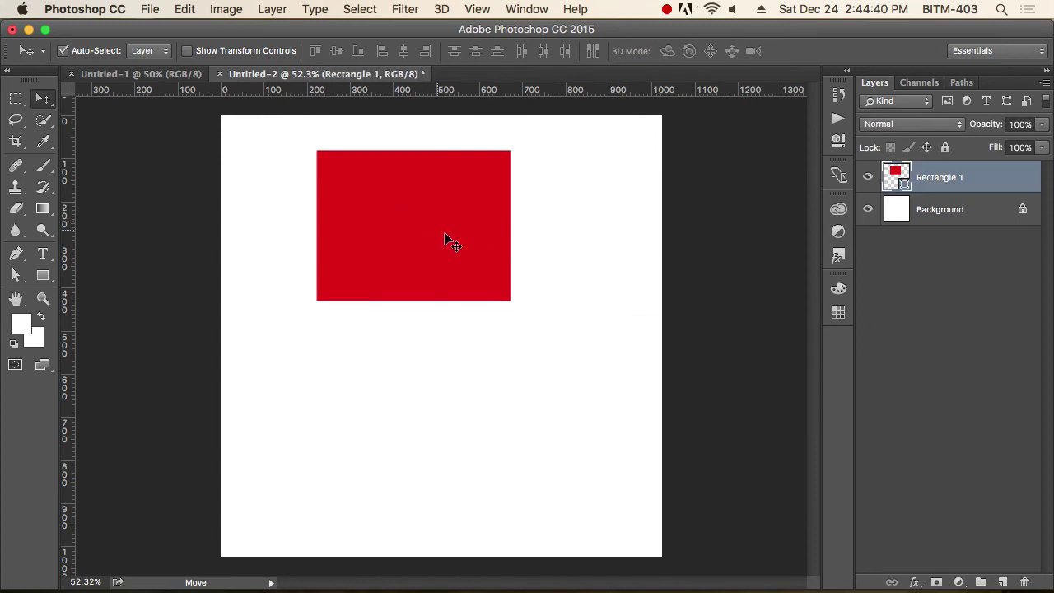
drag(405, 194, 336, 181)
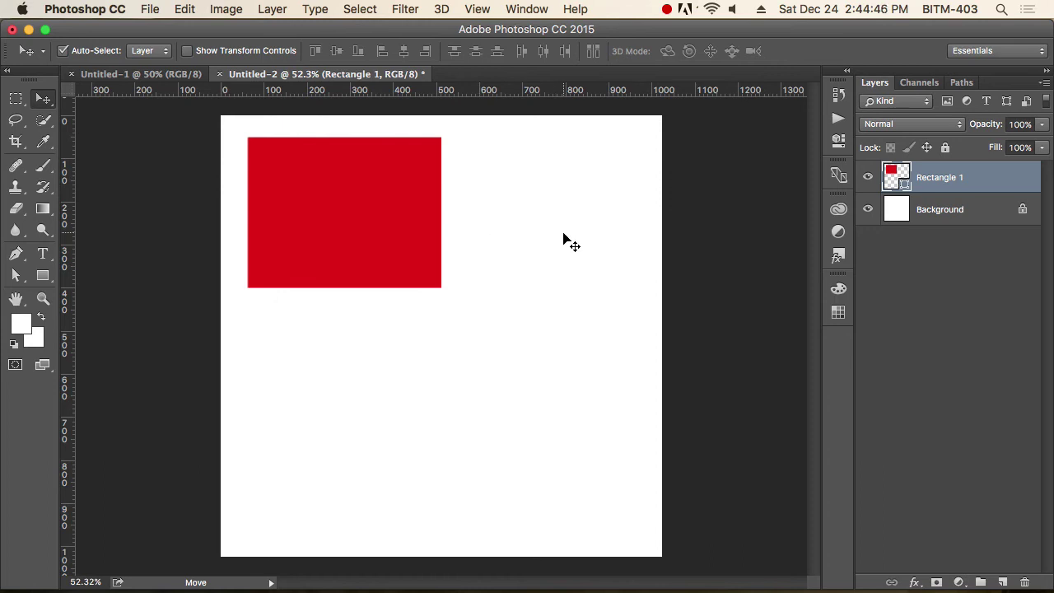
drag(380, 222, 457, 236)
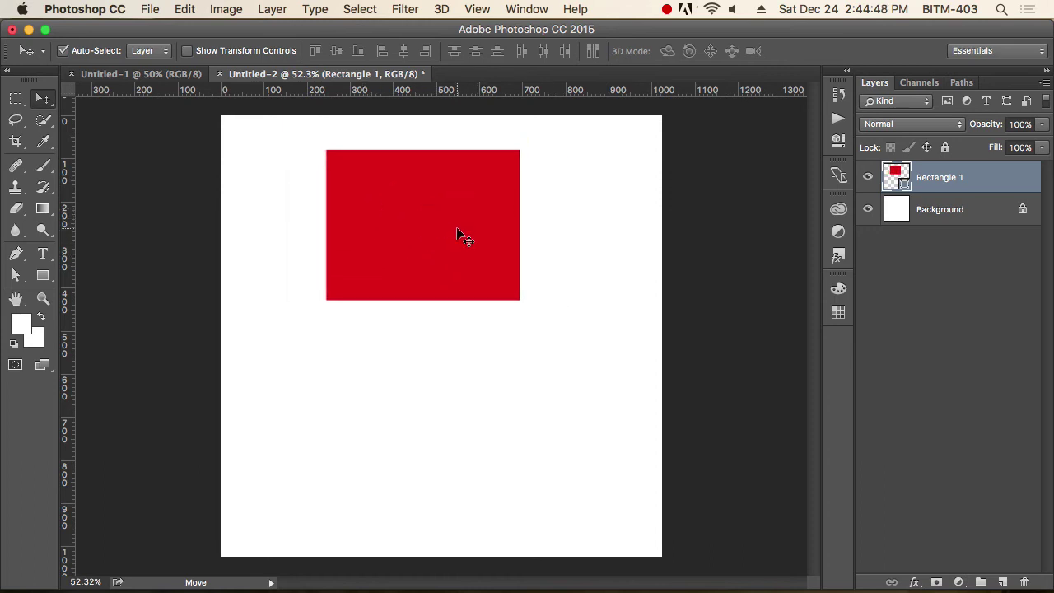
key(Delete)
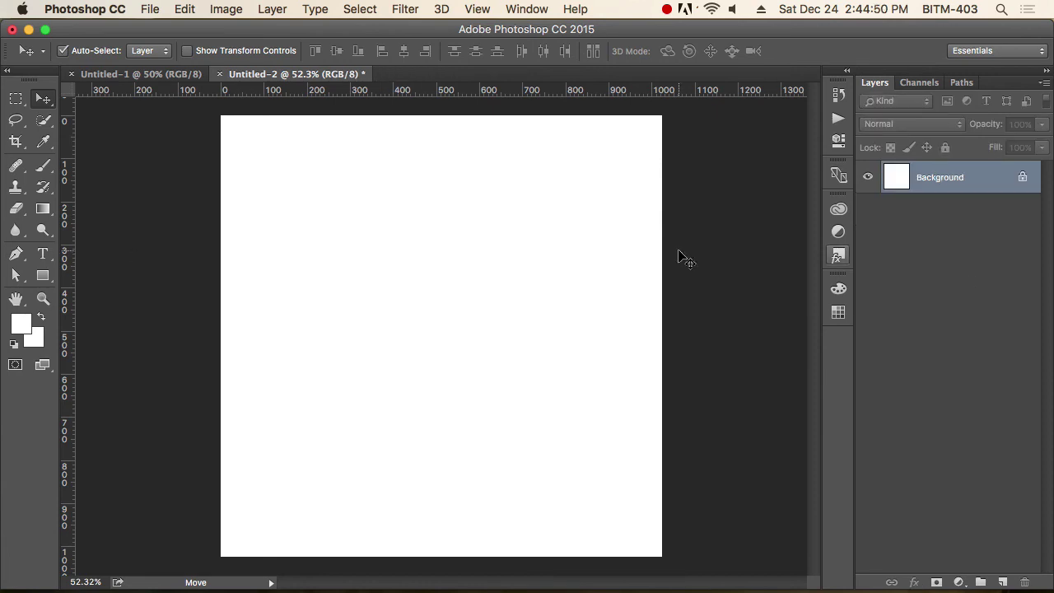
Draw a 425 × 393 px rectangle in the upper middle of the canvas.
click(43, 276)
drag(327, 182, 510, 351)
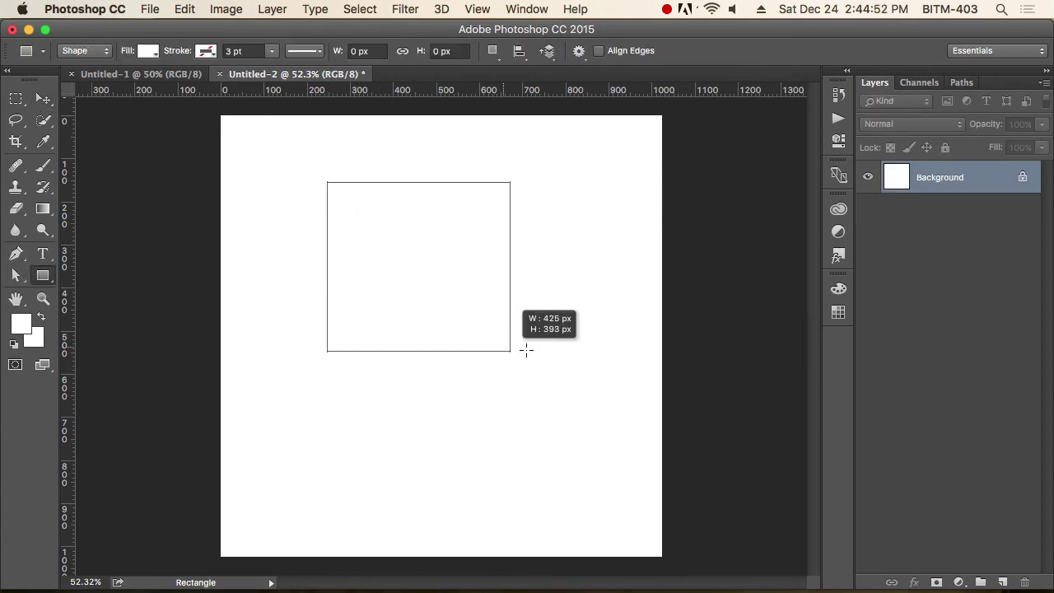
click(792, 86)
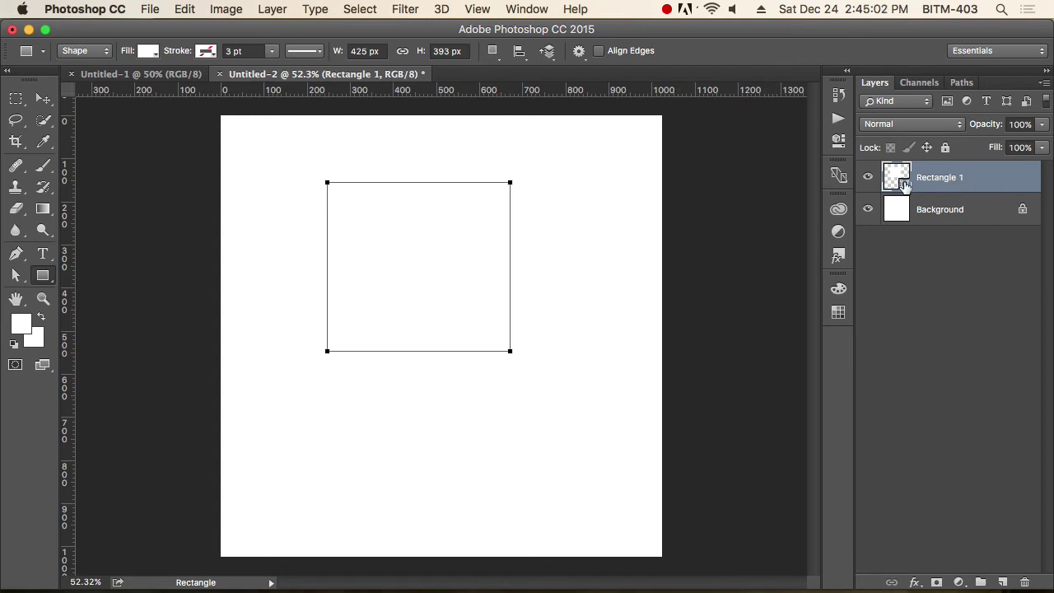
Fill the new Rectangle 1 with red using the Color Picker.
double_click(903, 184)
drag(464, 181, 518, 136)
click(670, 122)
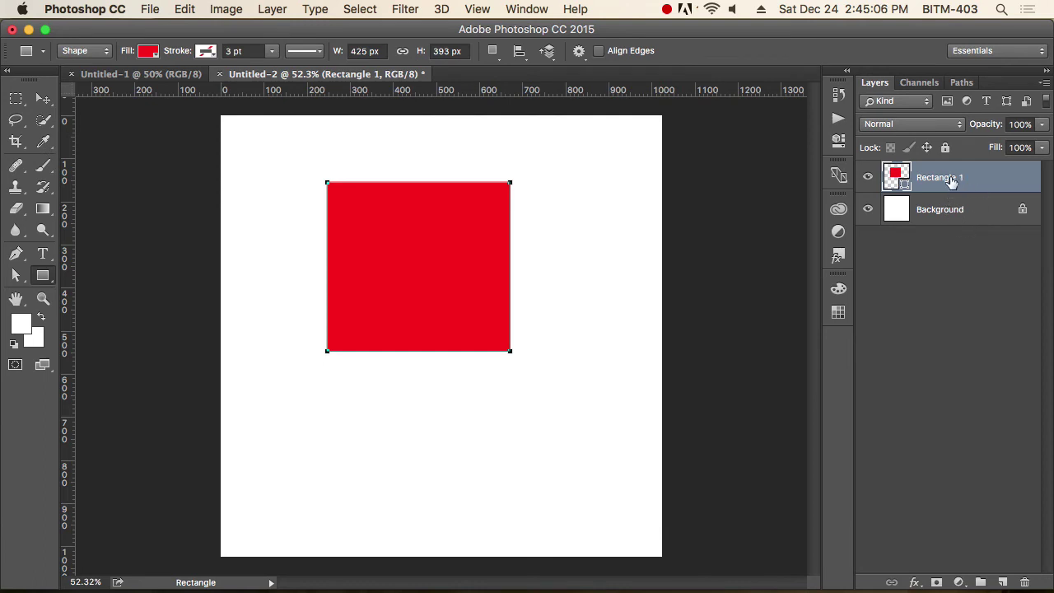
click(957, 285)
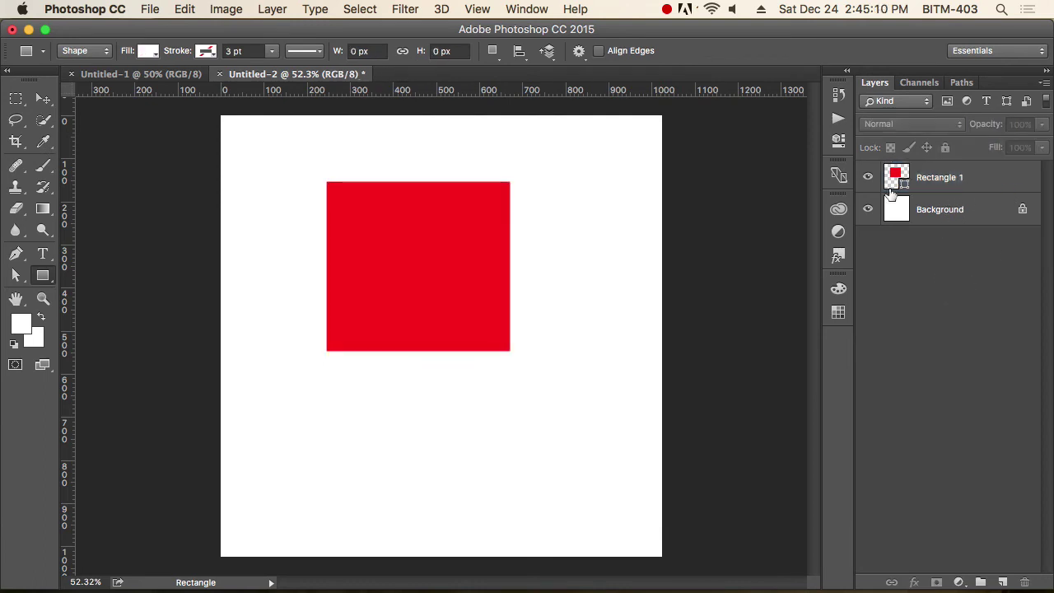
click(969, 181)
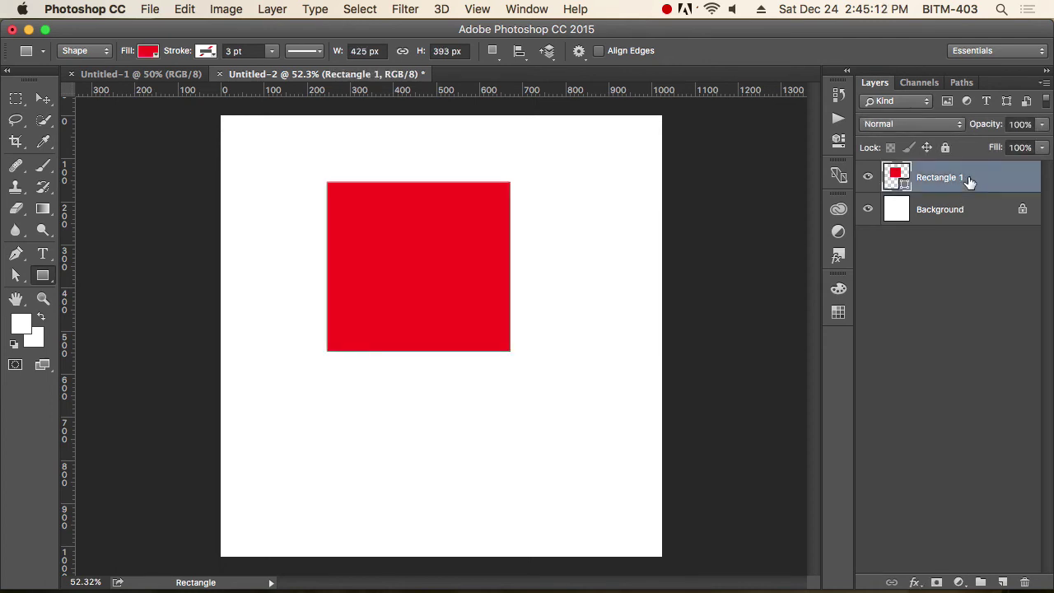
click(978, 261)
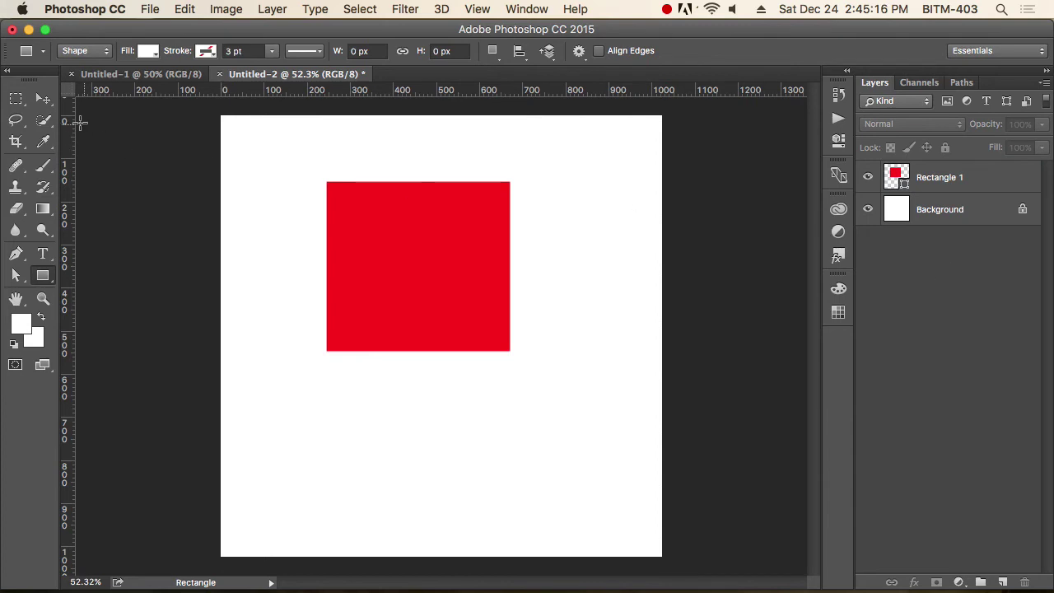
click(43, 100)
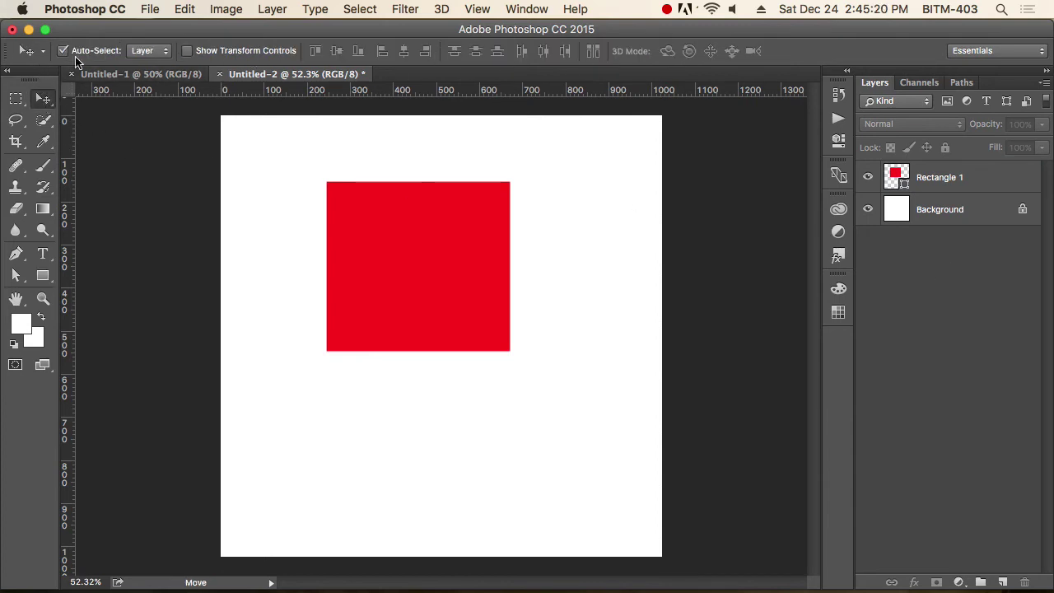
Toggle from the Marquee back to the Move tool and select Rectangle 1.
click(15, 100)
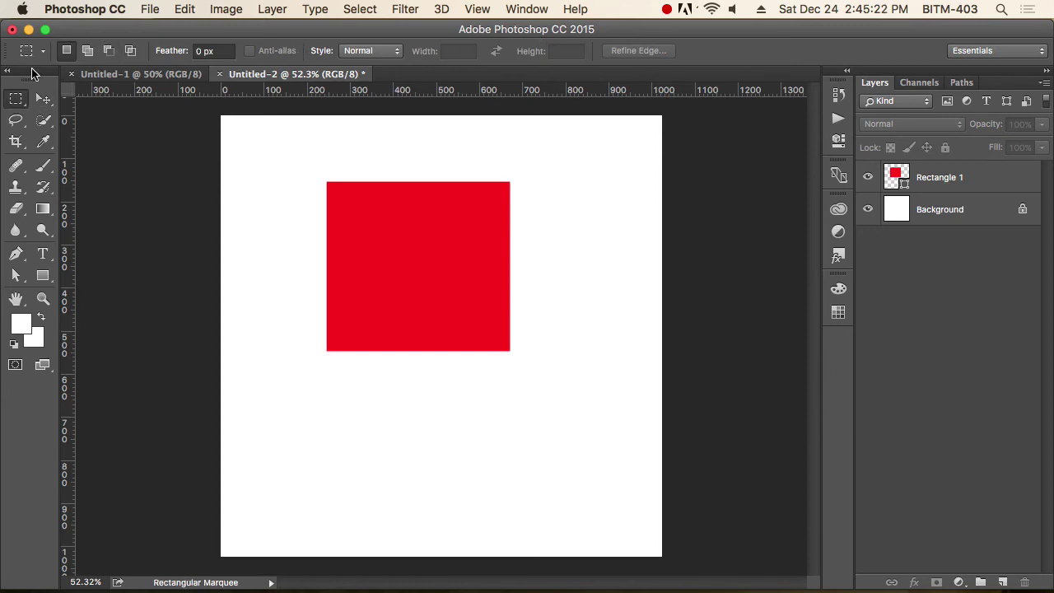
click(43, 99)
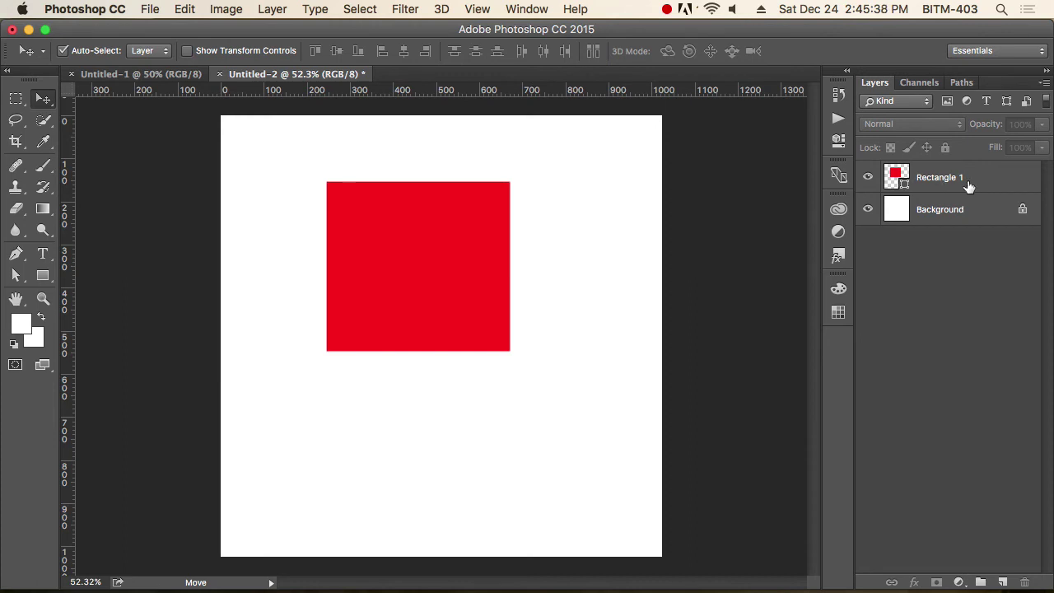
click(384, 241)
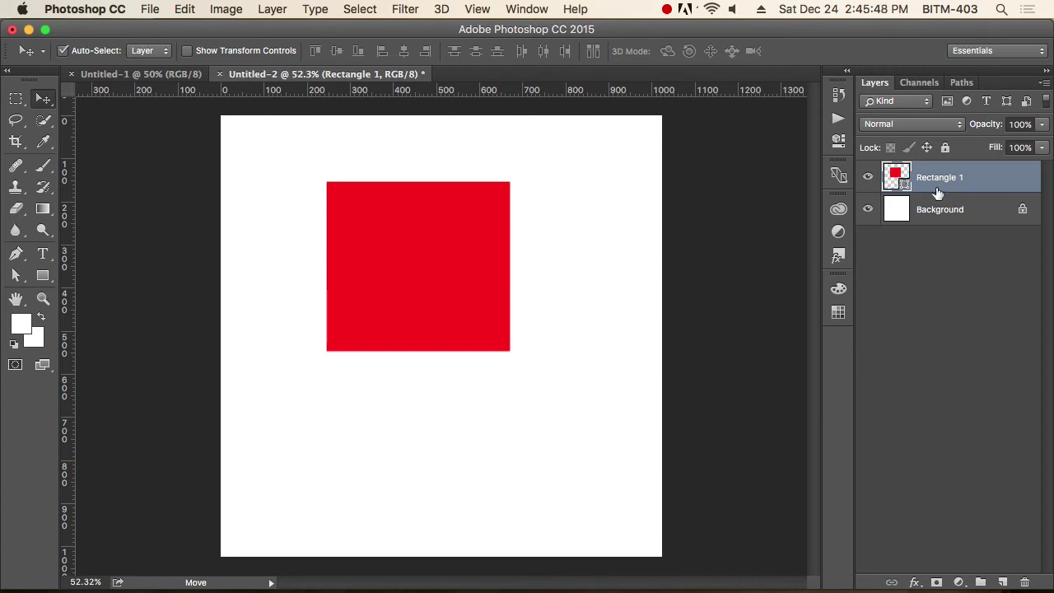
click(968, 311)
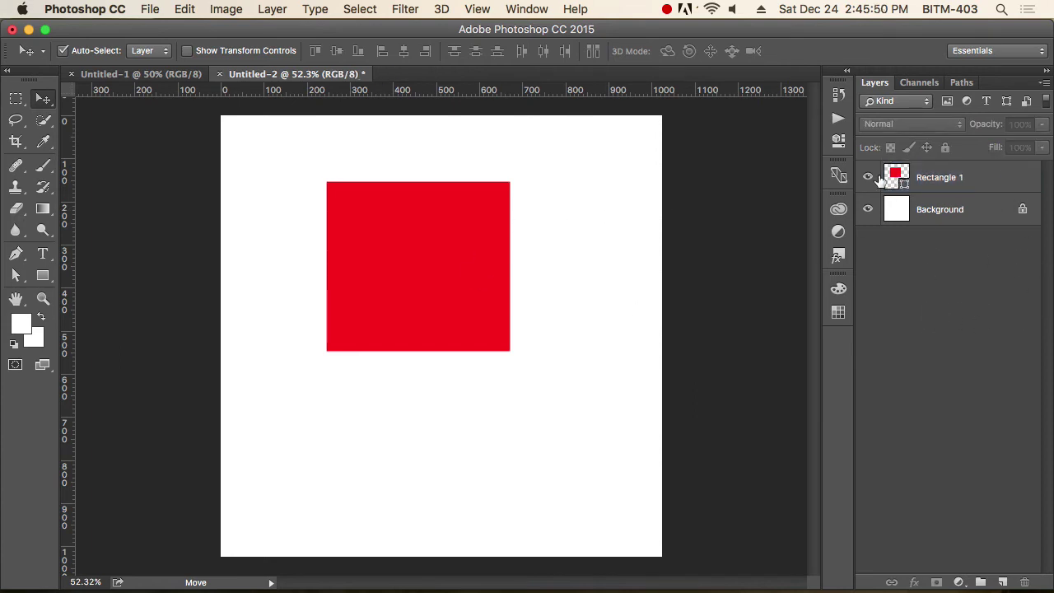
click(434, 261)
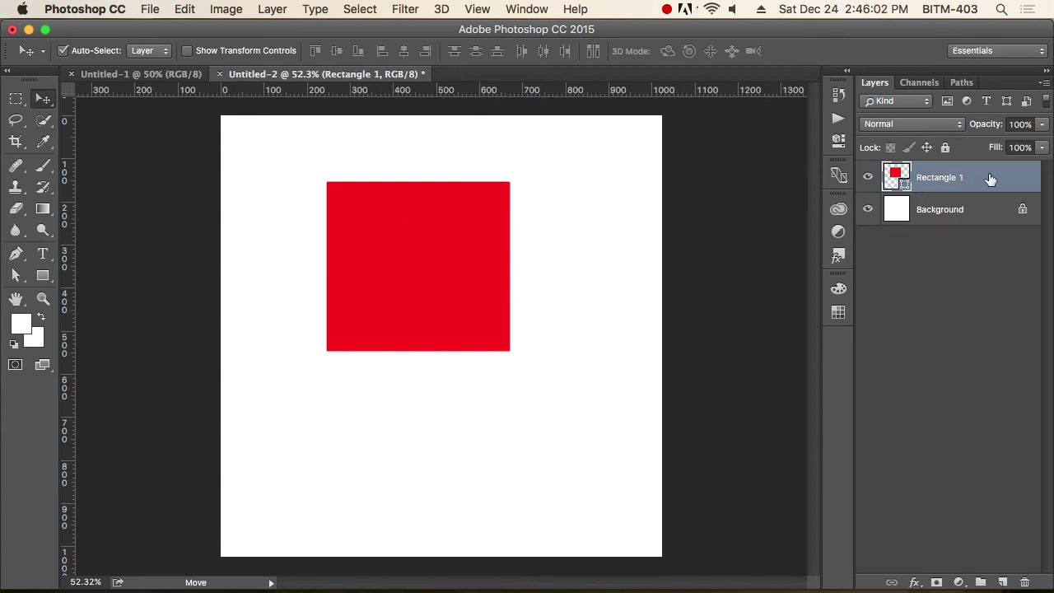
With Auto-Select off, select Rectangle 1 and drag the red square right.
click(63, 51)
click(987, 296)
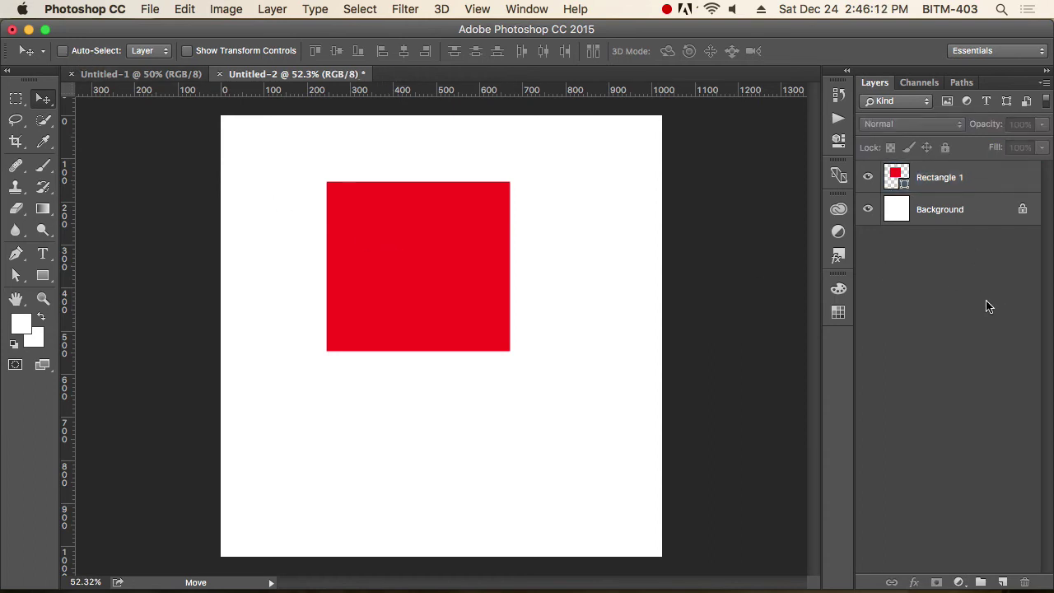
click(430, 247)
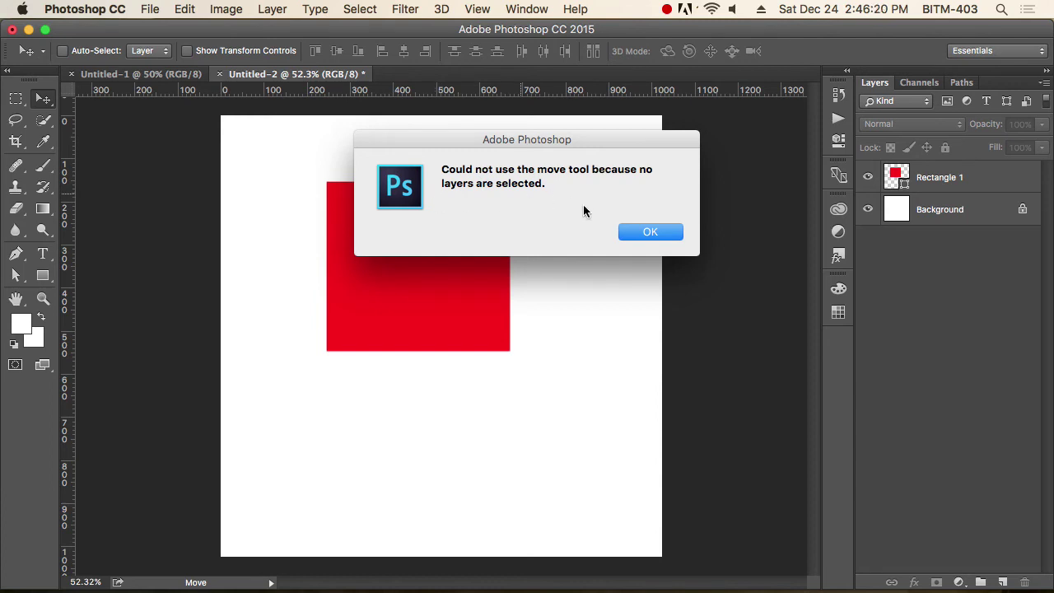
click(647, 235)
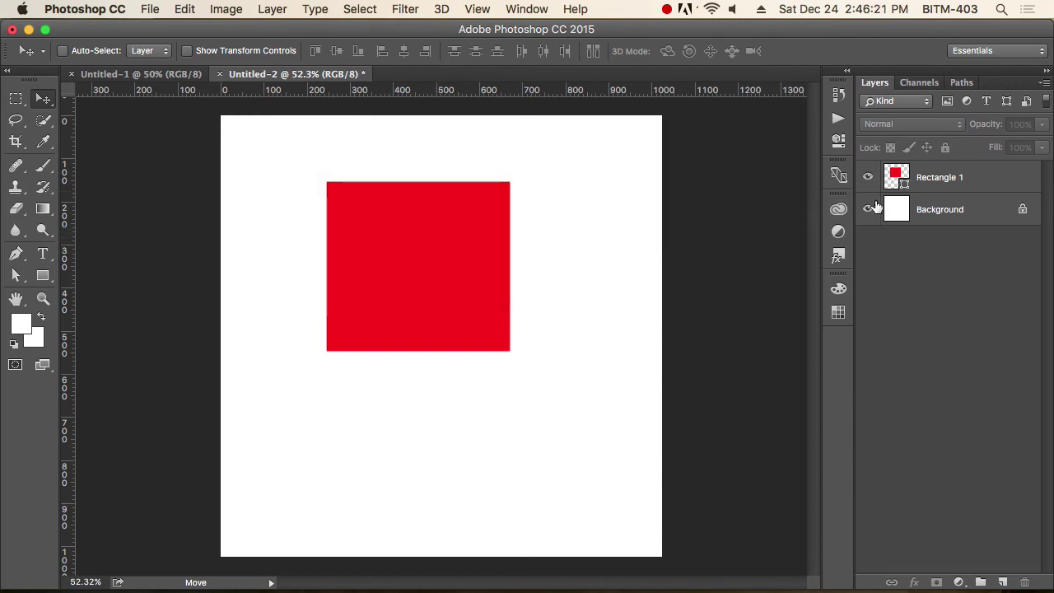
click(990, 179)
click(987, 181)
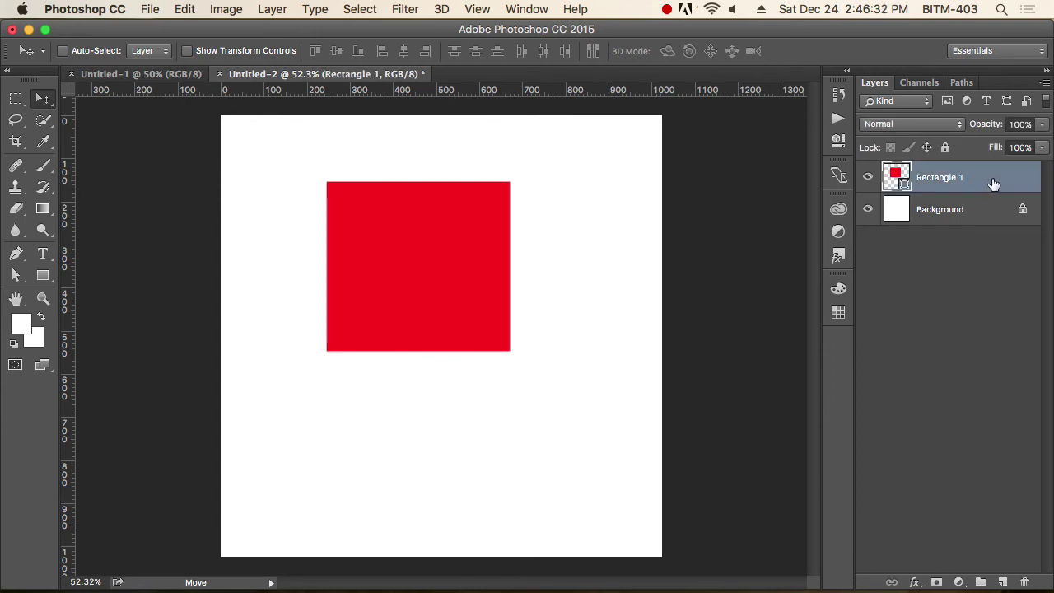
mouse_move(411, 288)
mouse_down()
mouse_move(325, 341)
mouse_move(522, 365)
mouse_move(444, 245)
mouse_move(539, 249)
mouse_move(374, 300)
mouse_move(318, 212)
mouse_move(512, 251)
mouse_move(465, 247)
mouse_up()
Re-enable Auto-Select and drag the red square slightly left and down.
click(993, 287)
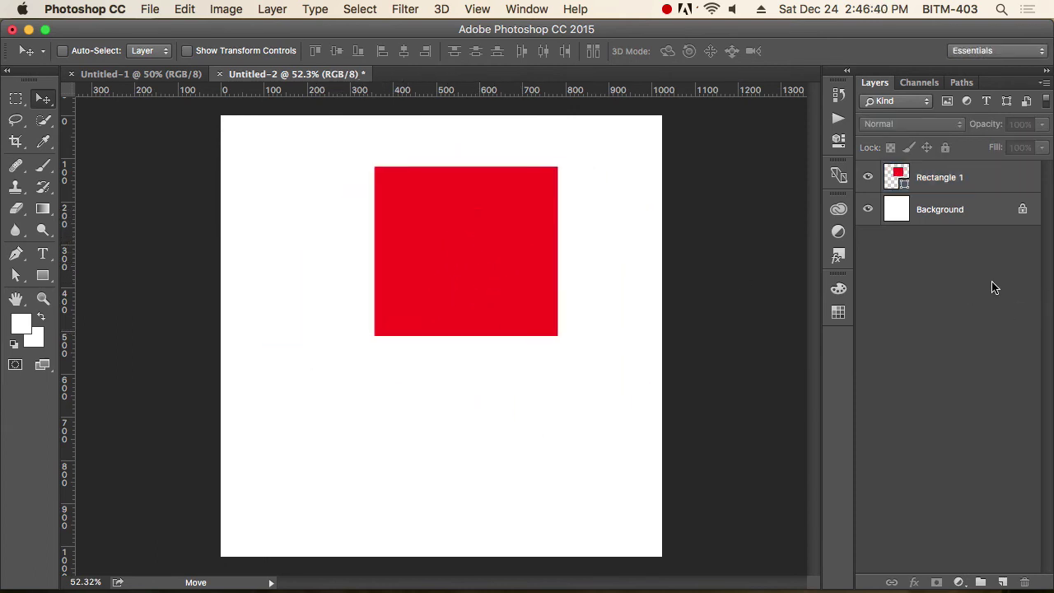
click(472, 235)
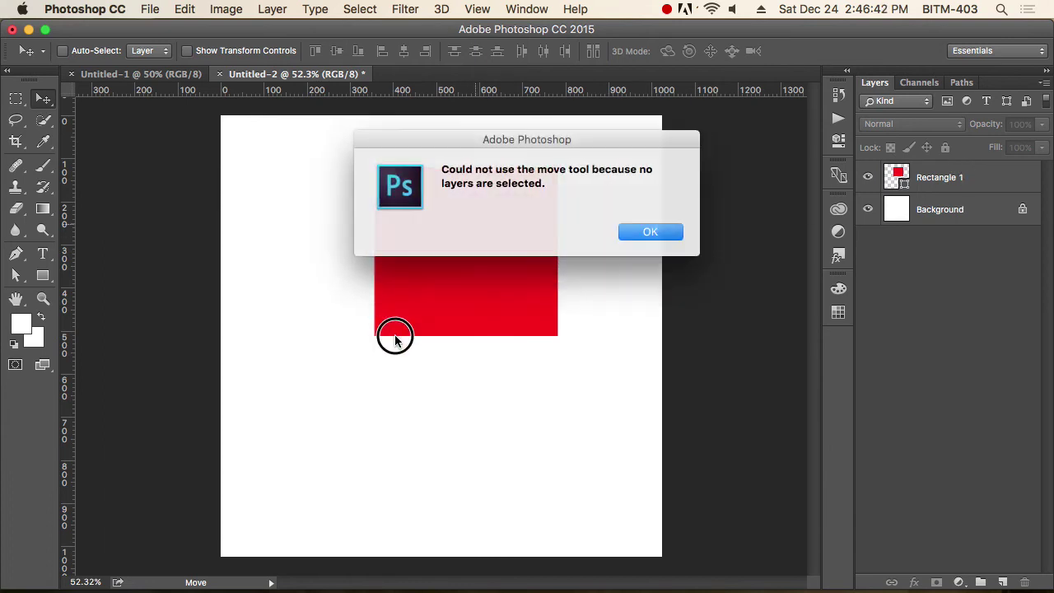
click(667, 226)
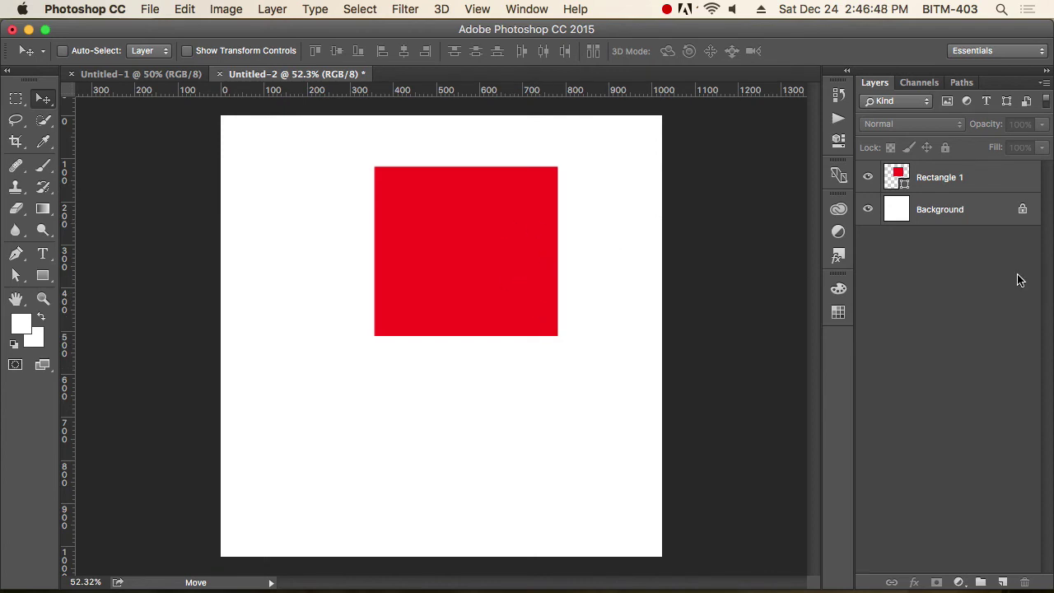
click(62, 51)
mouse_move(489, 223)
mouse_down()
mouse_move(541, 282)
mouse_move(471, 242)
mouse_move(474, 252)
mouse_up()
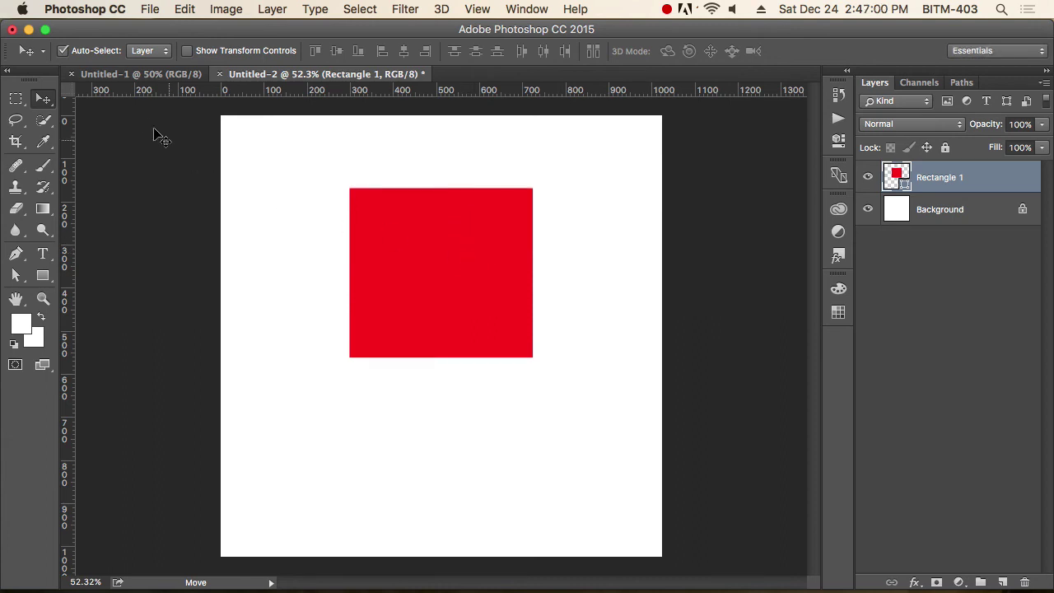
Keep Auto-Select on Layer, move the red square left, then deselect all layers.
drag(459, 242, 458, 220)
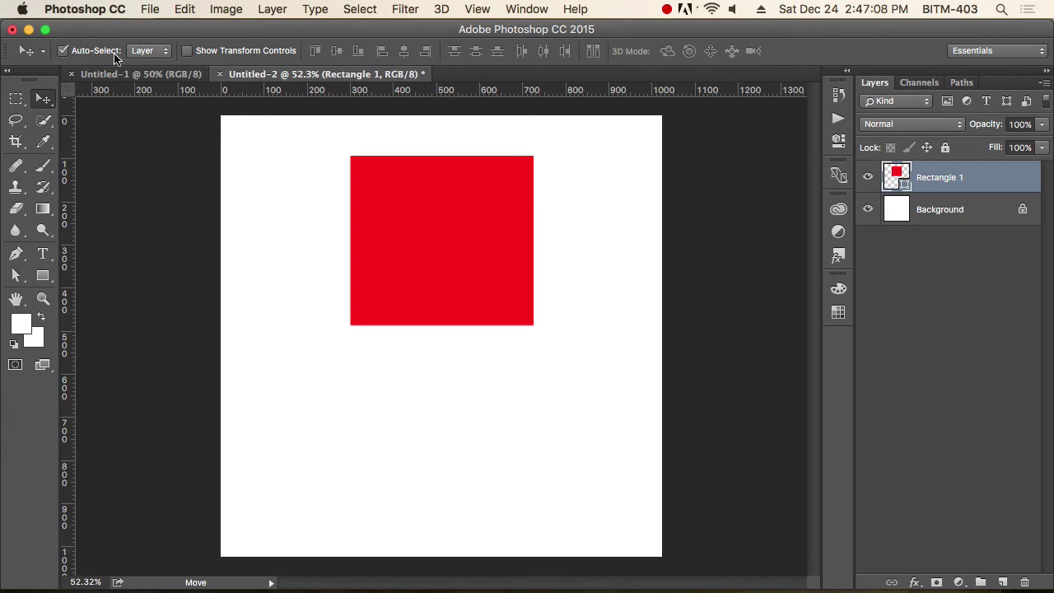
click(164, 52)
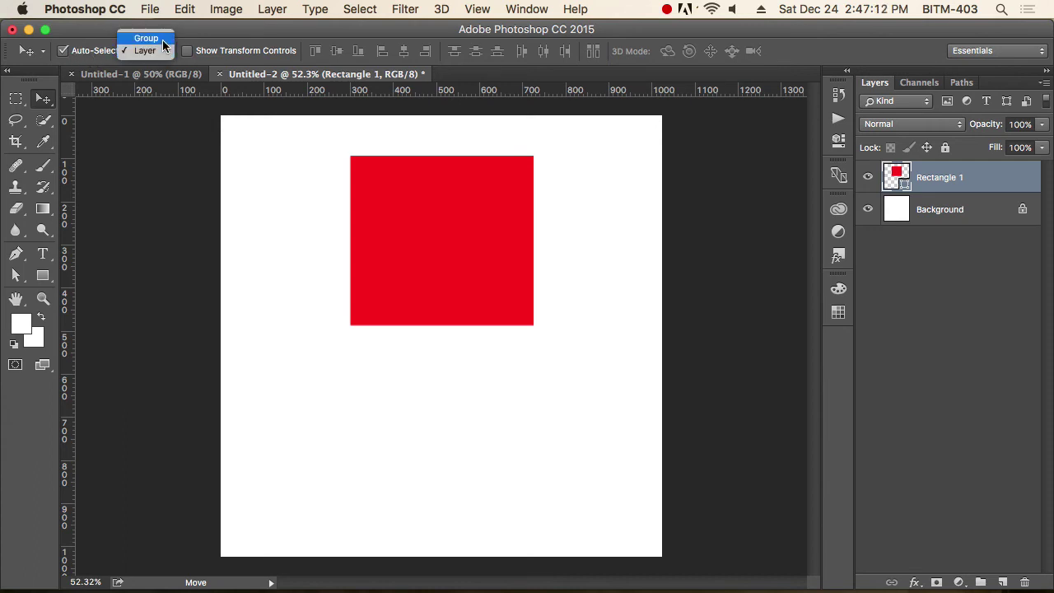
click(162, 56)
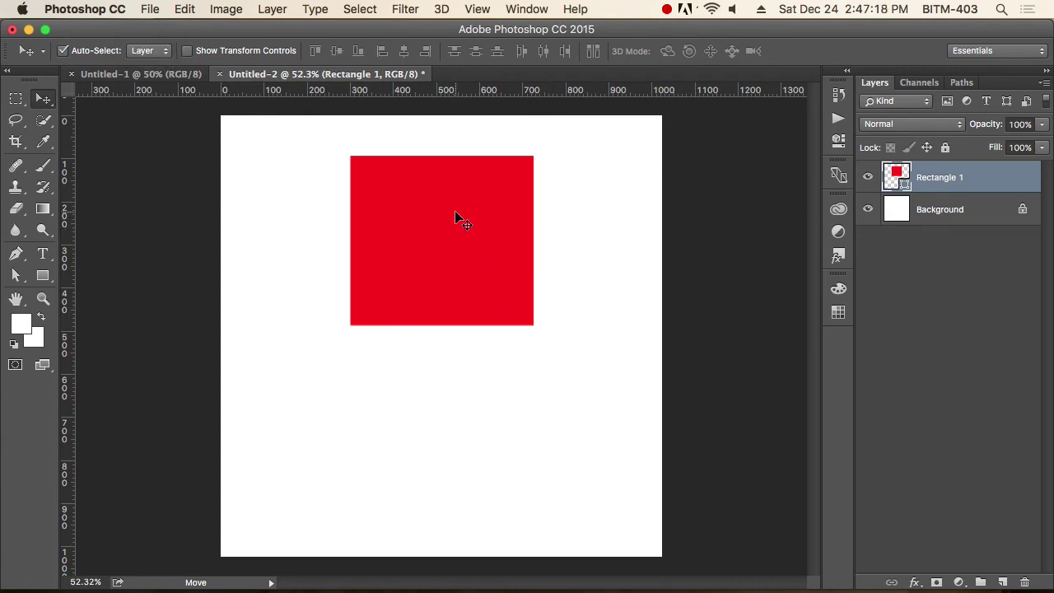
mouse_move(456, 214)
mouse_down()
mouse_move(380, 246)
mouse_move(381, 222)
mouse_up()
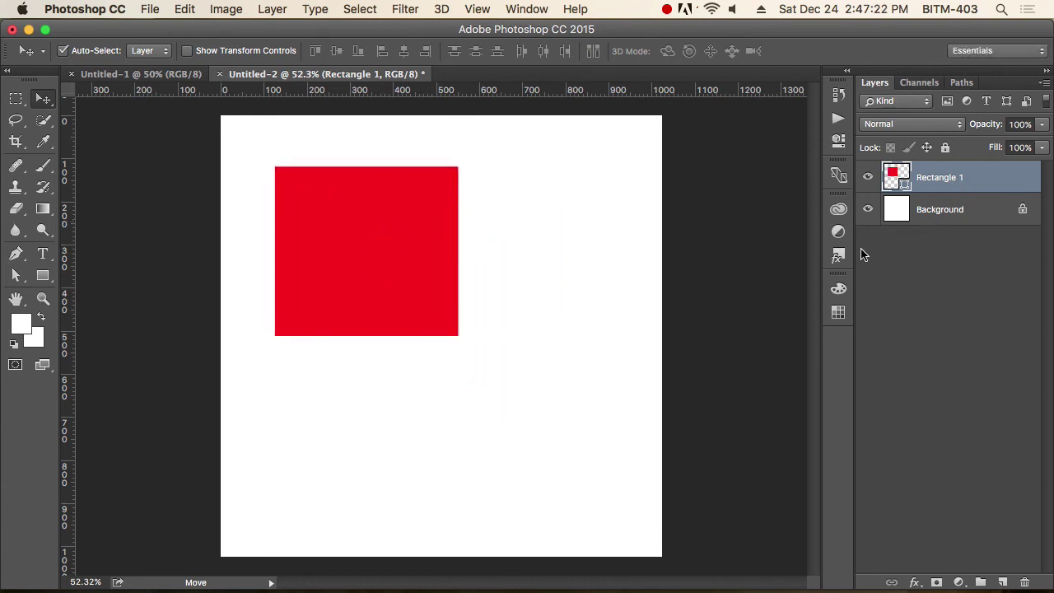
click(586, 259)
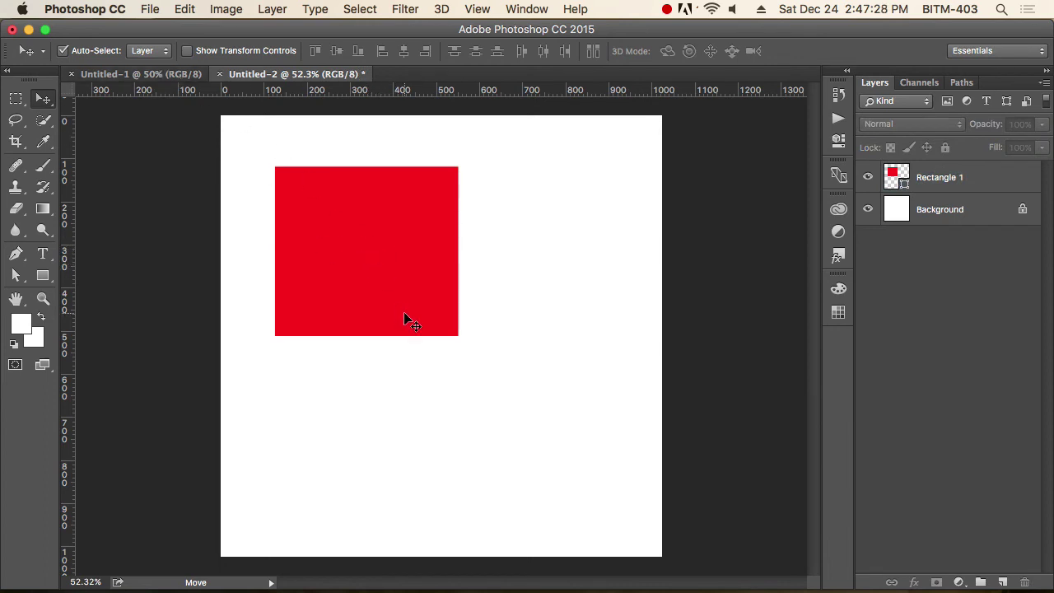
Alt-drag a copy of the red square to the lower right and group both into Group 1.
drag(352, 250, 533, 346)
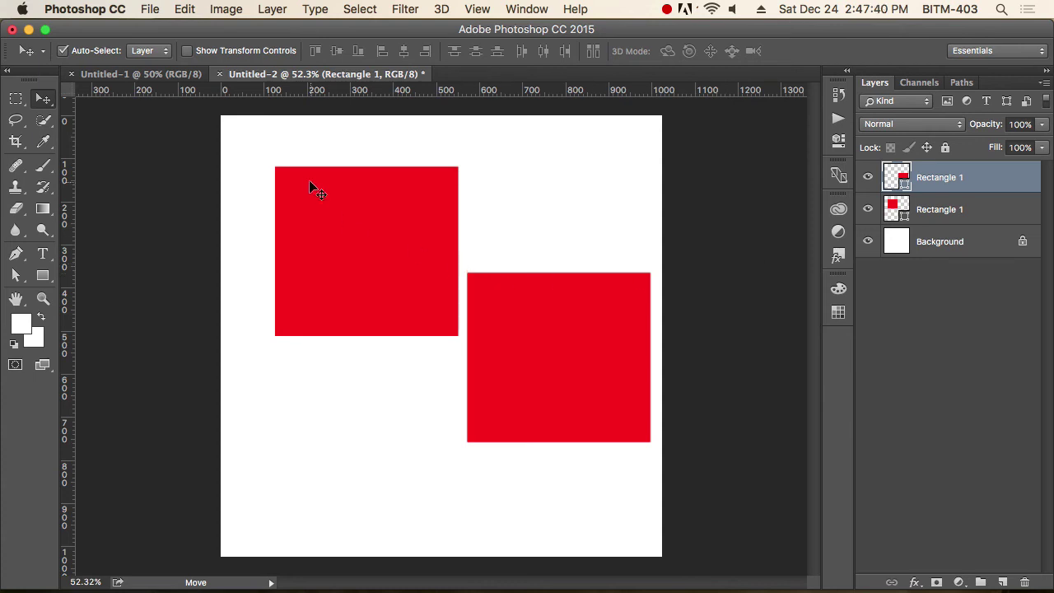
drag(270, 132, 618, 441)
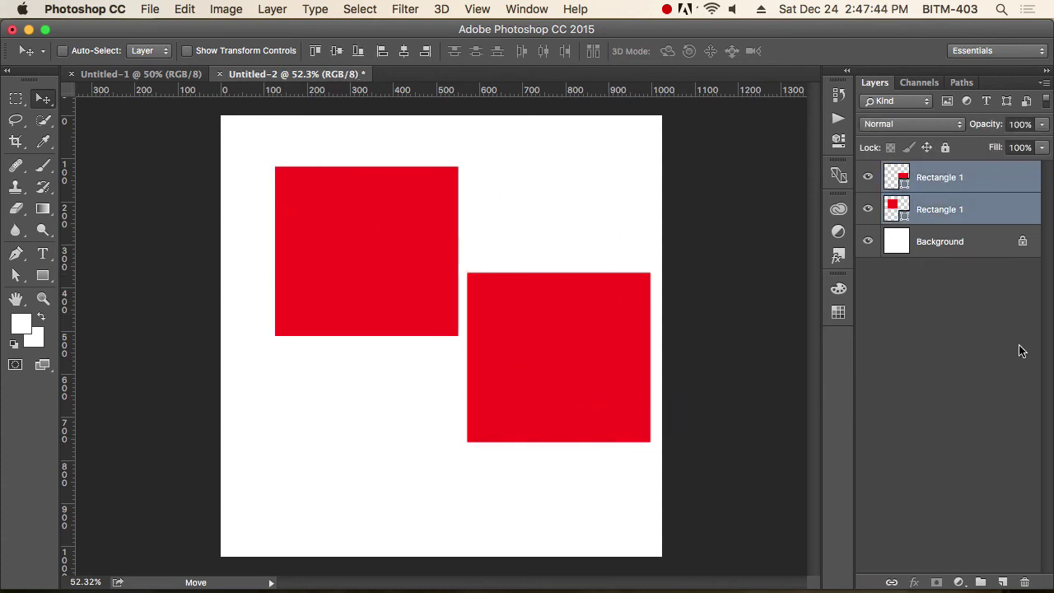
key(super+g)
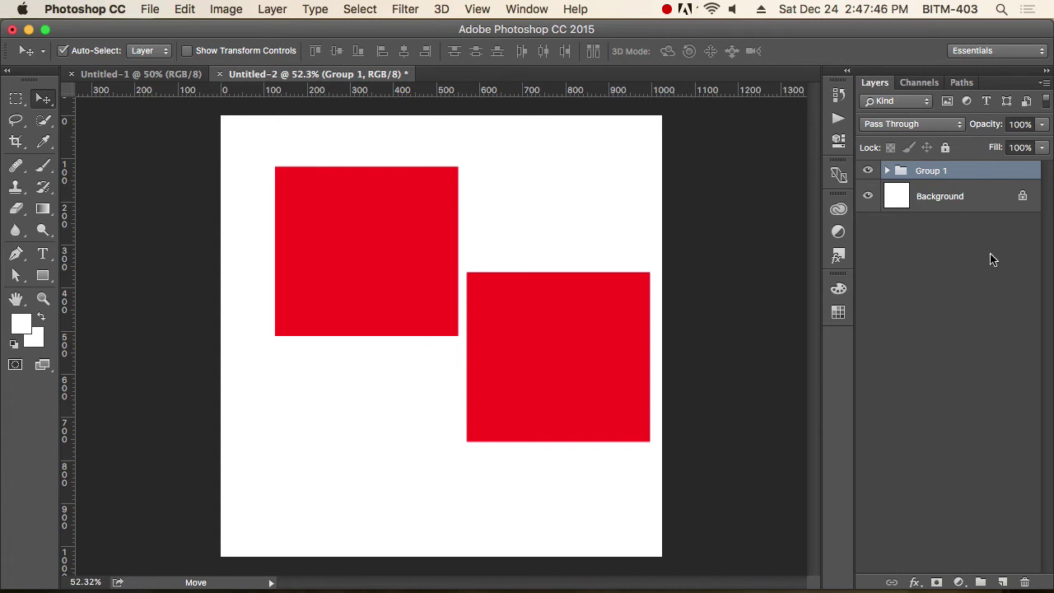
click(886, 170)
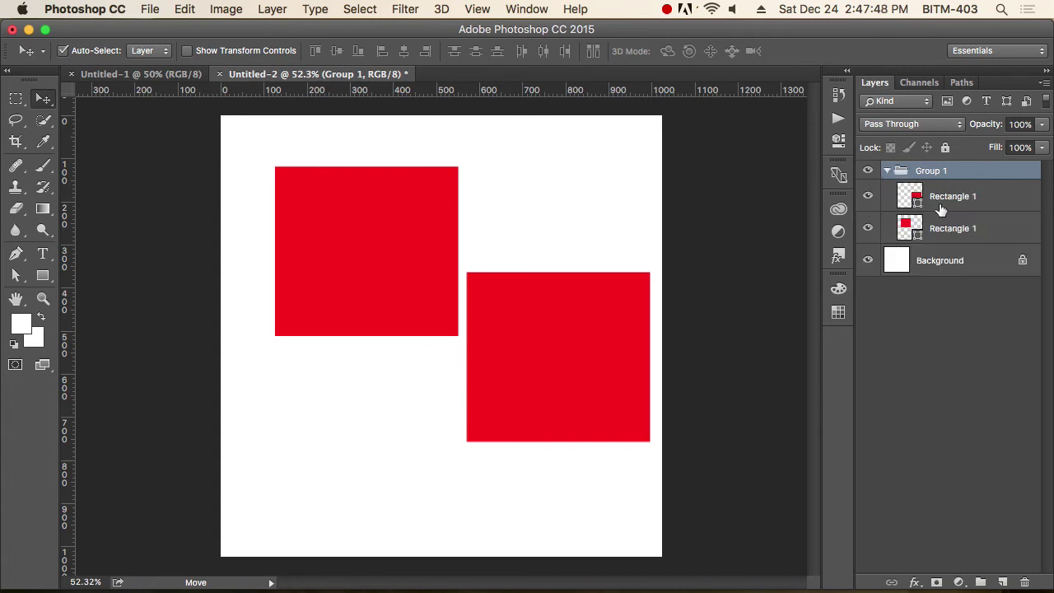
click(951, 206)
click(954, 231)
click(958, 202)
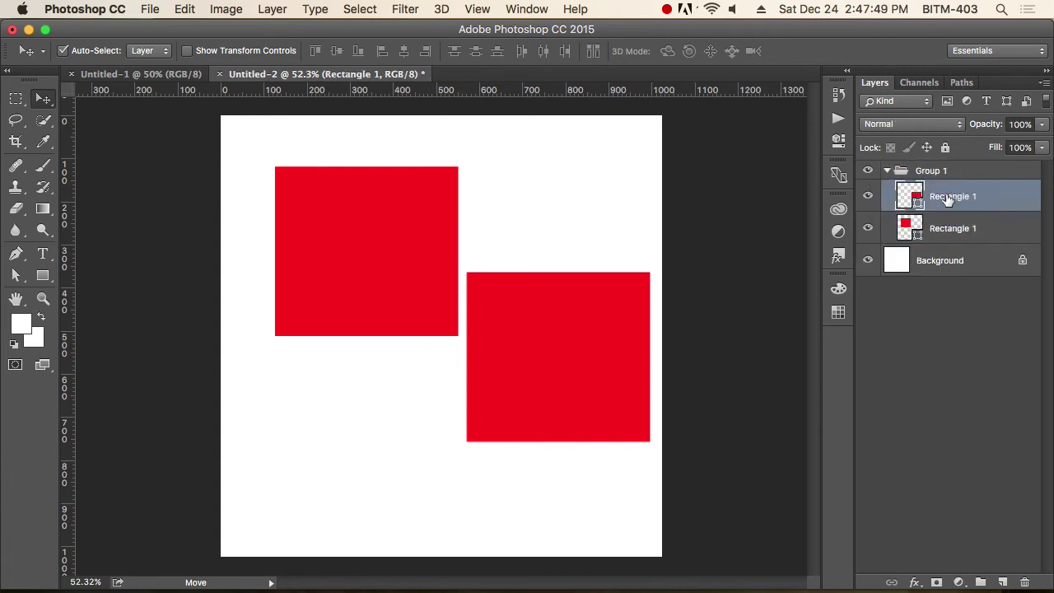
click(888, 170)
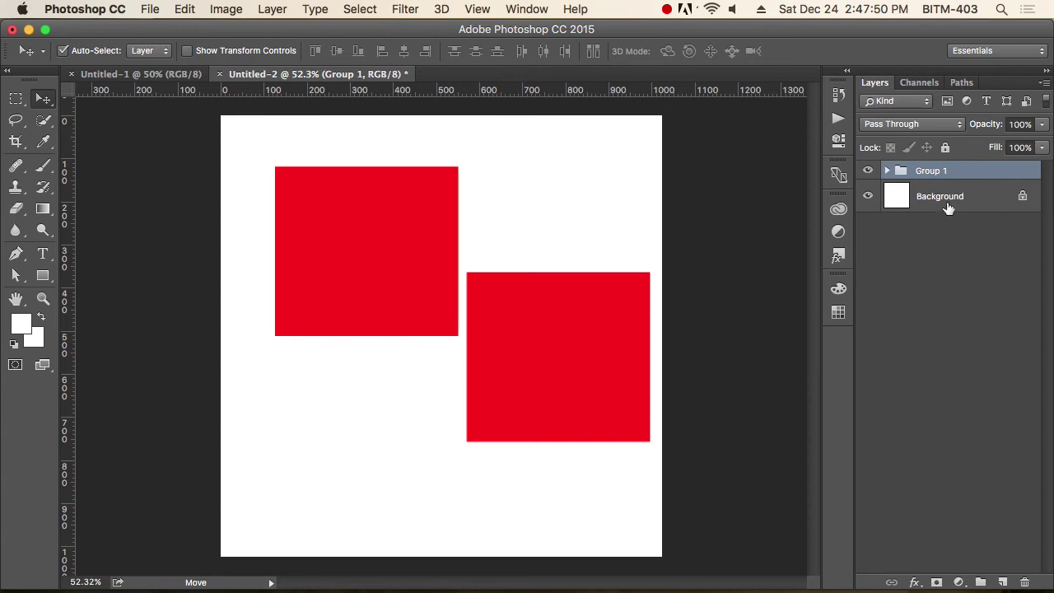
Set Auto-Select to Group and move both squares together from the canvas.
click(163, 55)
click(145, 38)
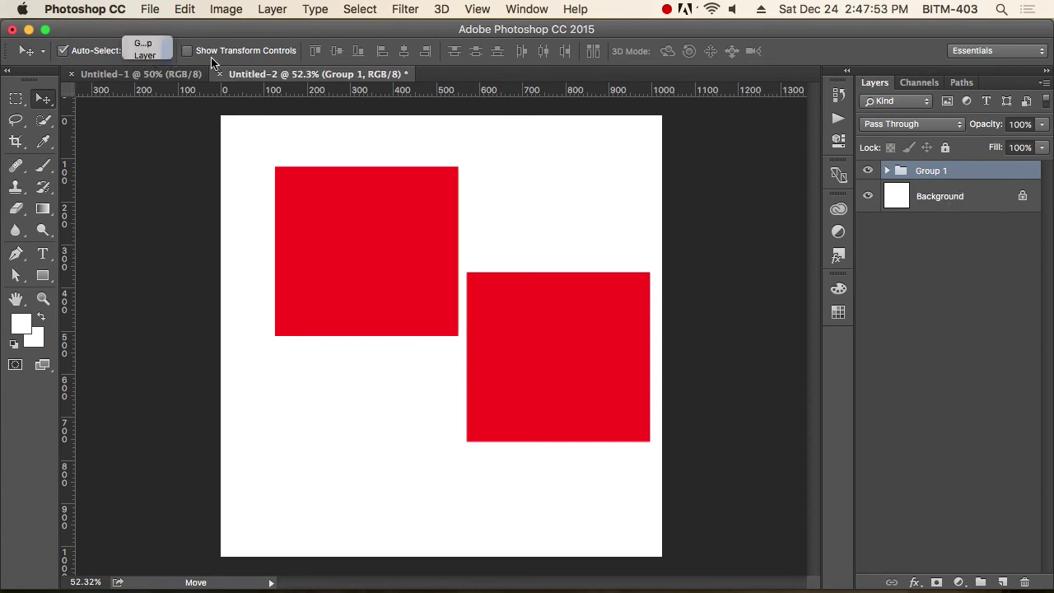
click(945, 329)
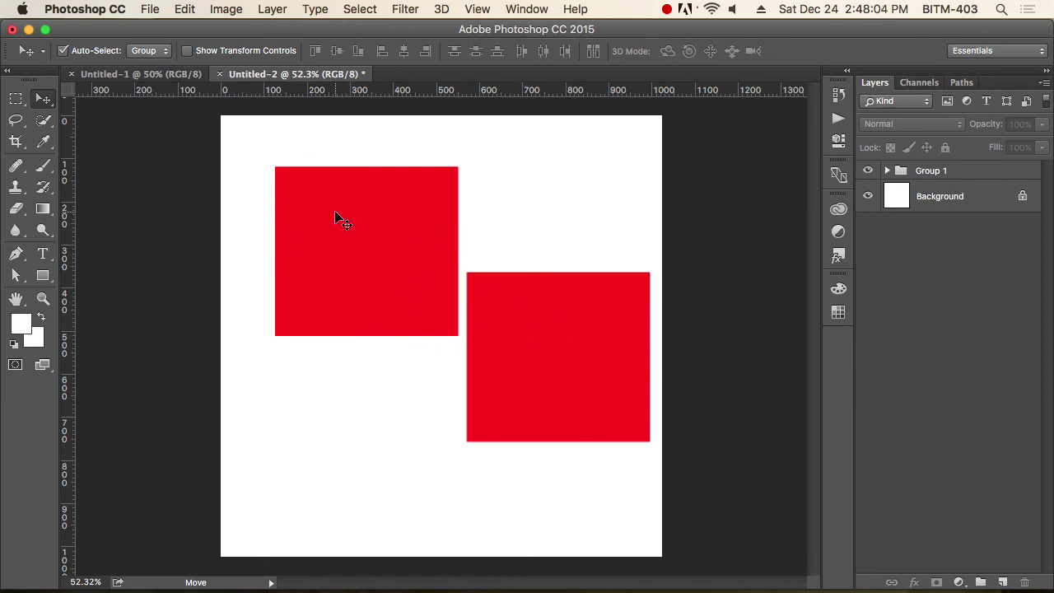
click(364, 227)
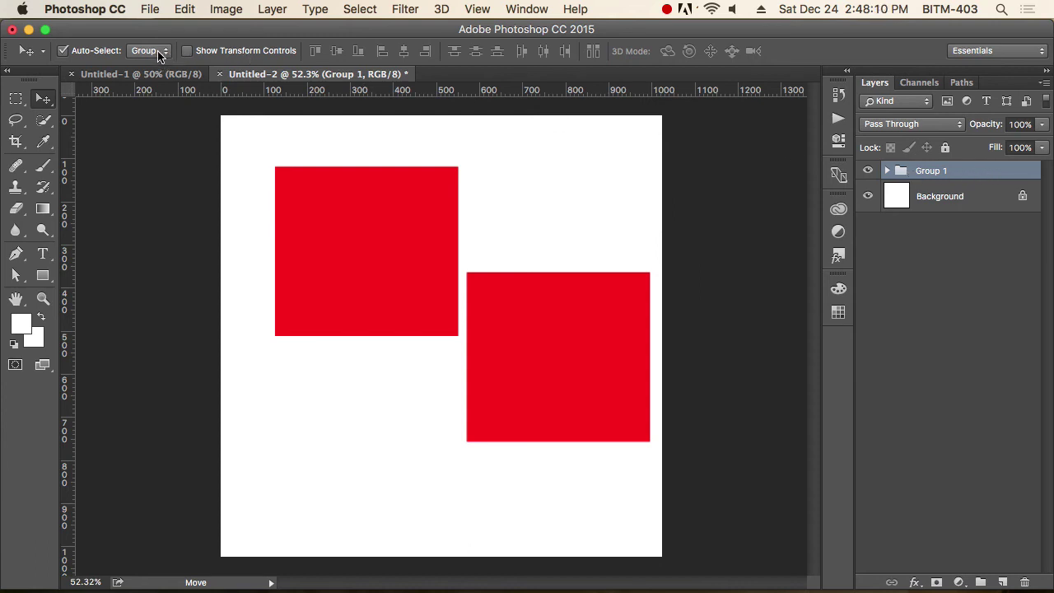
mouse_move(330, 207)
mouse_down()
mouse_move(278, 254)
mouse_move(353, 266)
mouse_move(306, 165)
mouse_move(348, 205)
mouse_move(325, 195)
mouse_up()
Inspect Group 1's layers and drag the group back up-left.
click(887, 171)
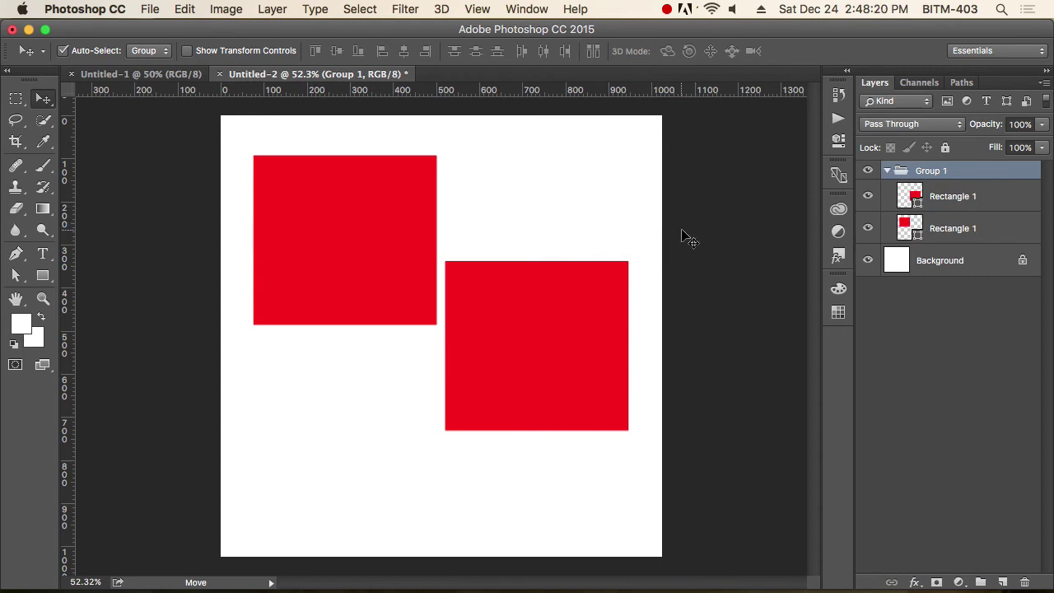
click(971, 198)
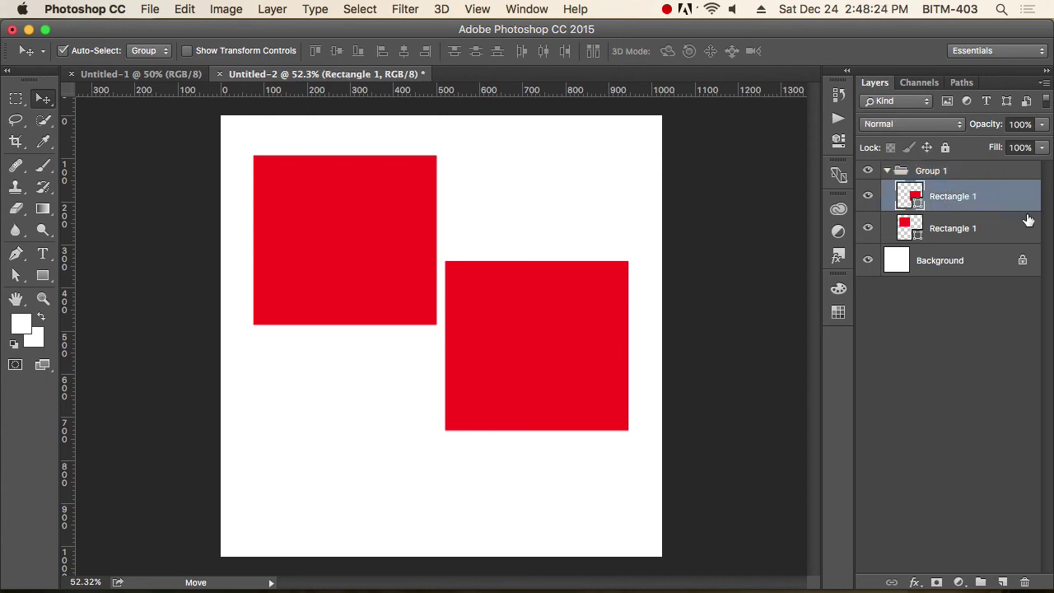
double_click(868, 196)
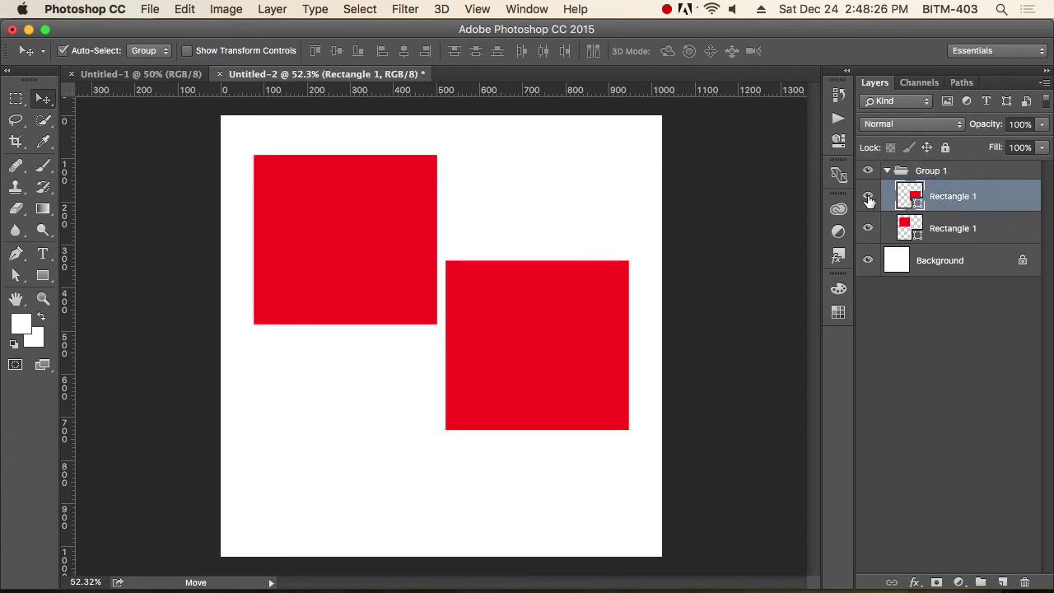
drag(480, 350, 531, 387)
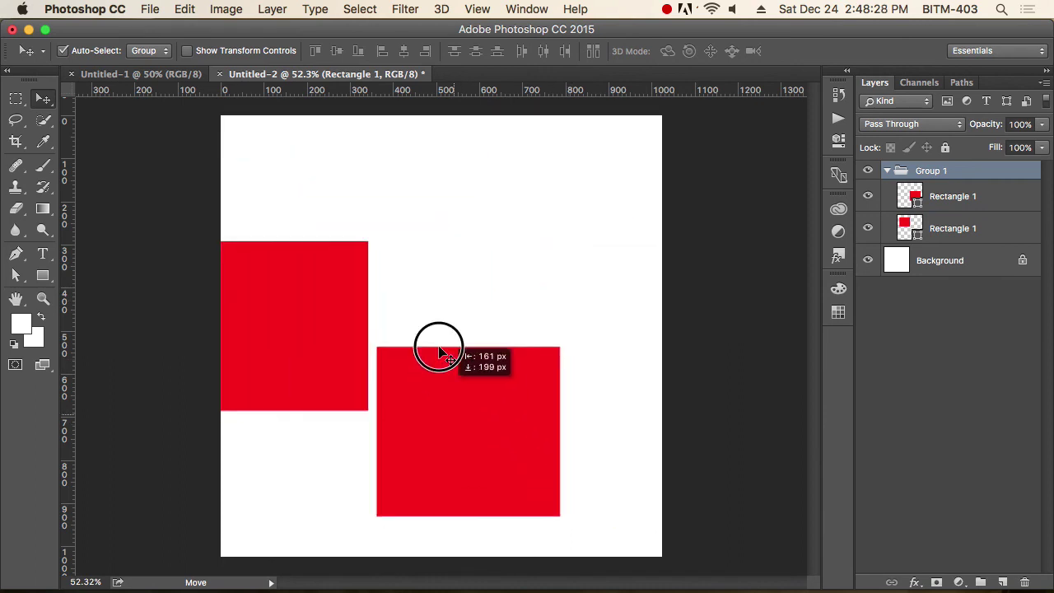
drag(531, 387, 527, 323)
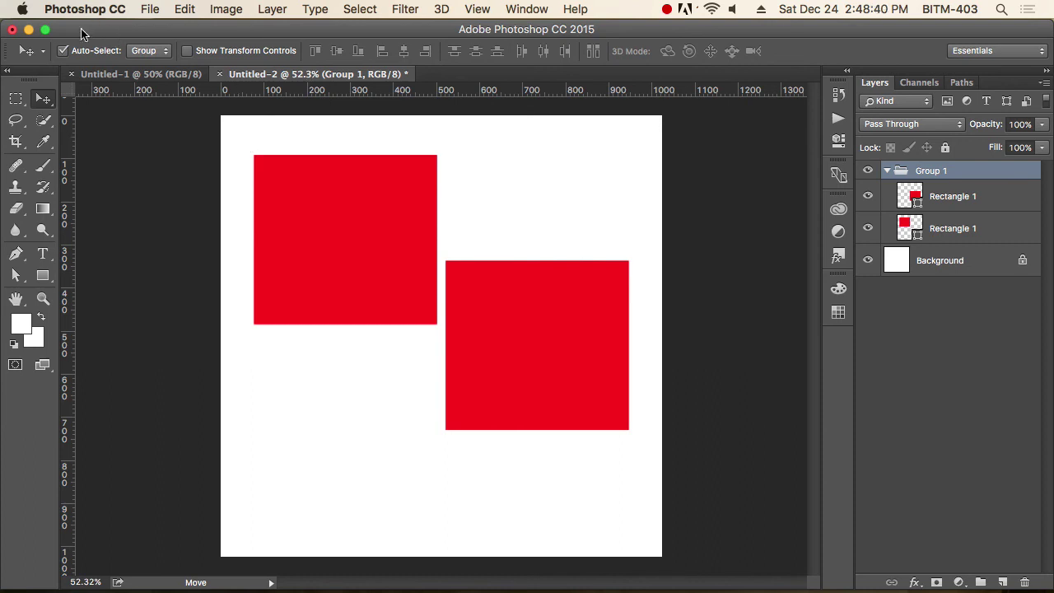
click(165, 54)
Select Rectangle 1 and then Group 1, briefly toggling the top-left square's visibility.
click(352, 213)
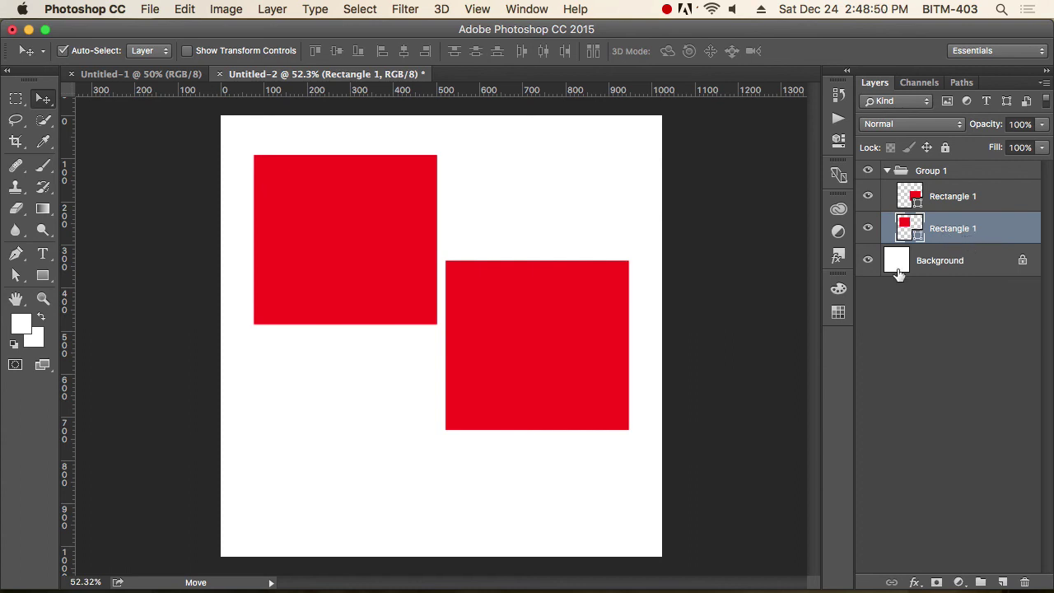
click(866, 228)
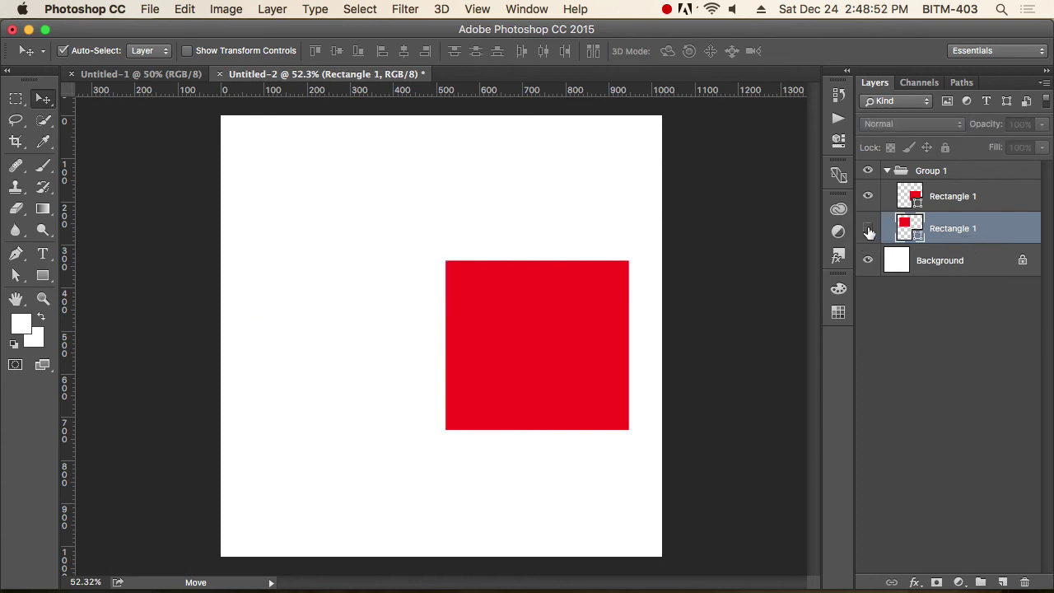
click(867, 228)
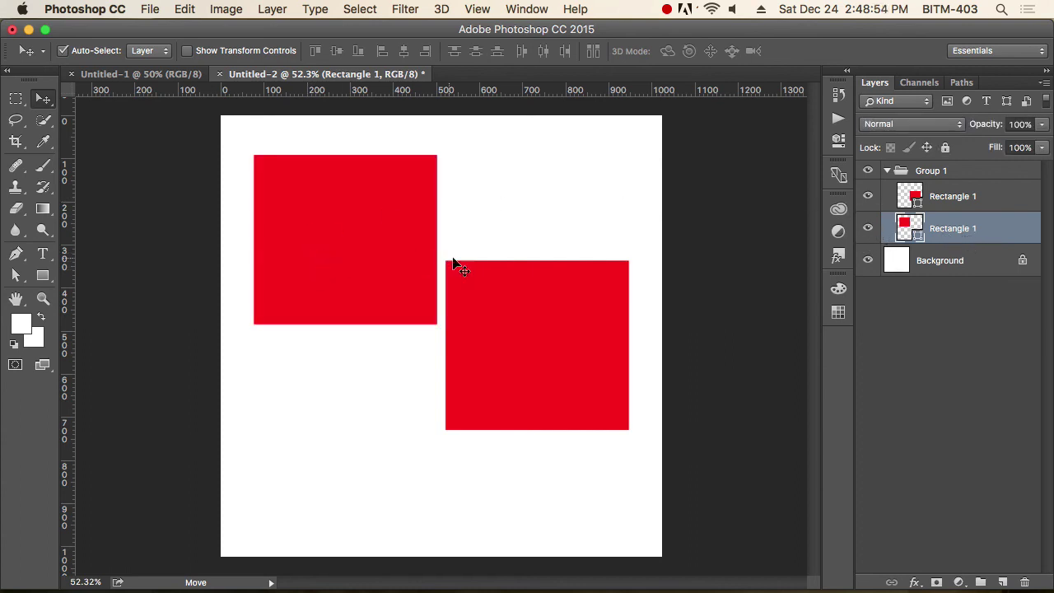
click(887, 170)
Drag both red squares so they sit side by side near the top of the canvas.
drag(348, 225, 326, 198)
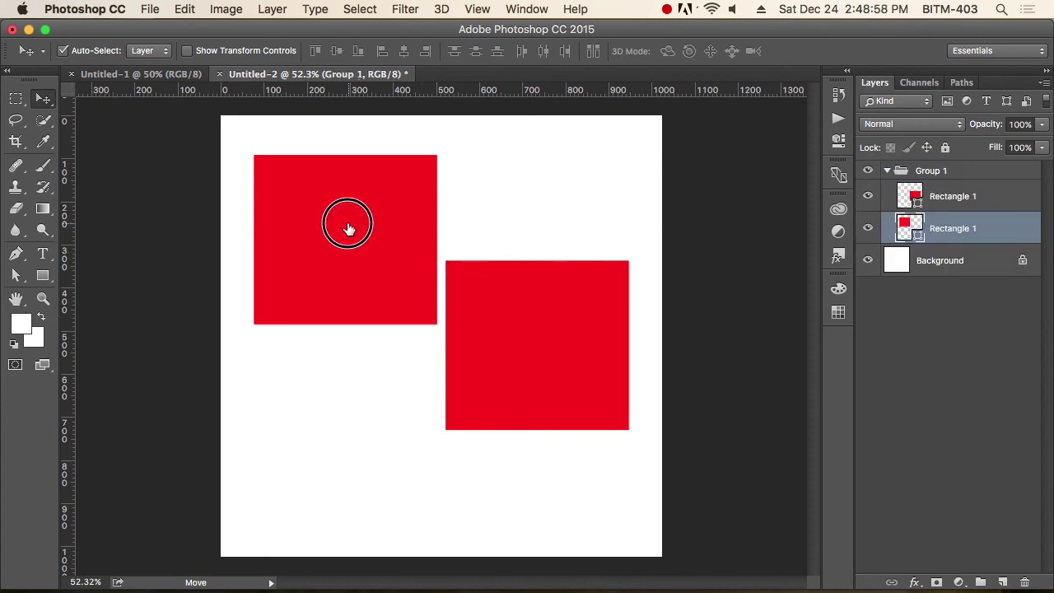
mouse_move(517, 319)
mouse_down()
mouse_move(486, 172)
mouse_move(490, 185)
mouse_move(518, 185)
mouse_up()
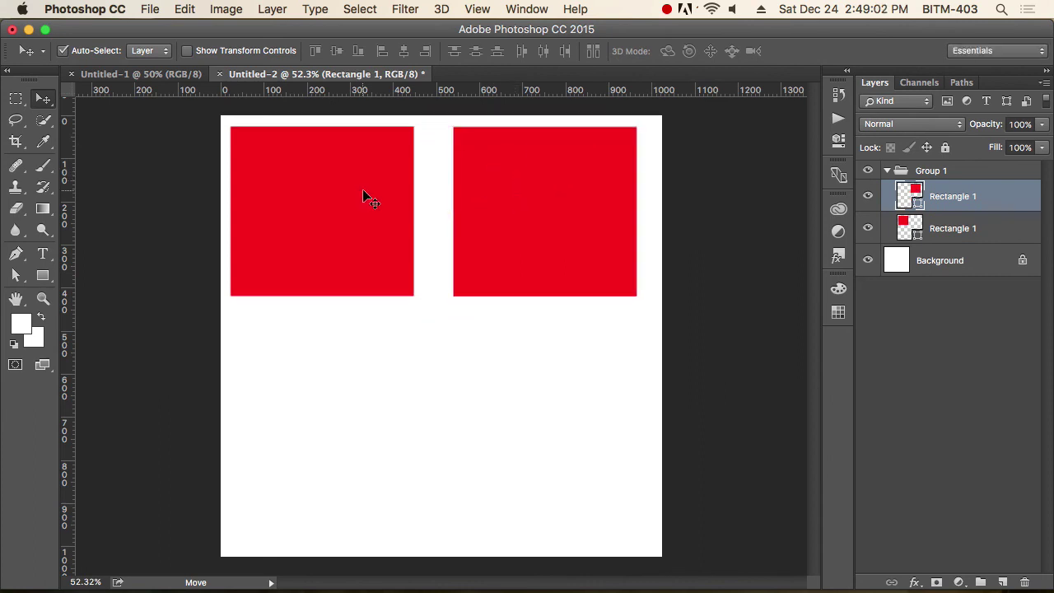
mouse_move(341, 174)
mouse_down()
mouse_move(355, 195)
mouse_move(347, 172)
mouse_up()
drag(548, 221, 552, 237)
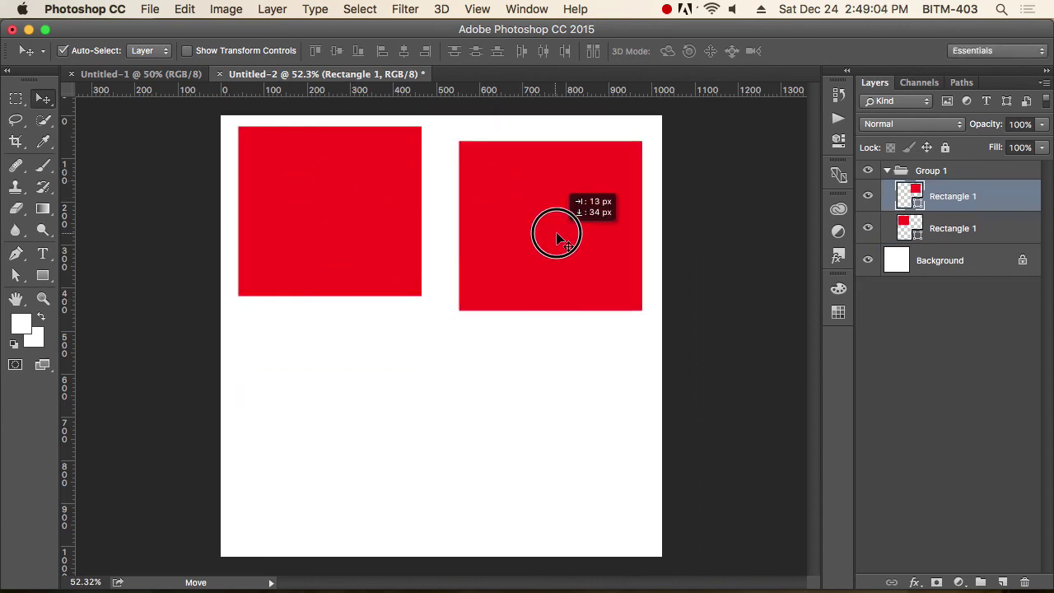
drag(349, 215, 350, 243)
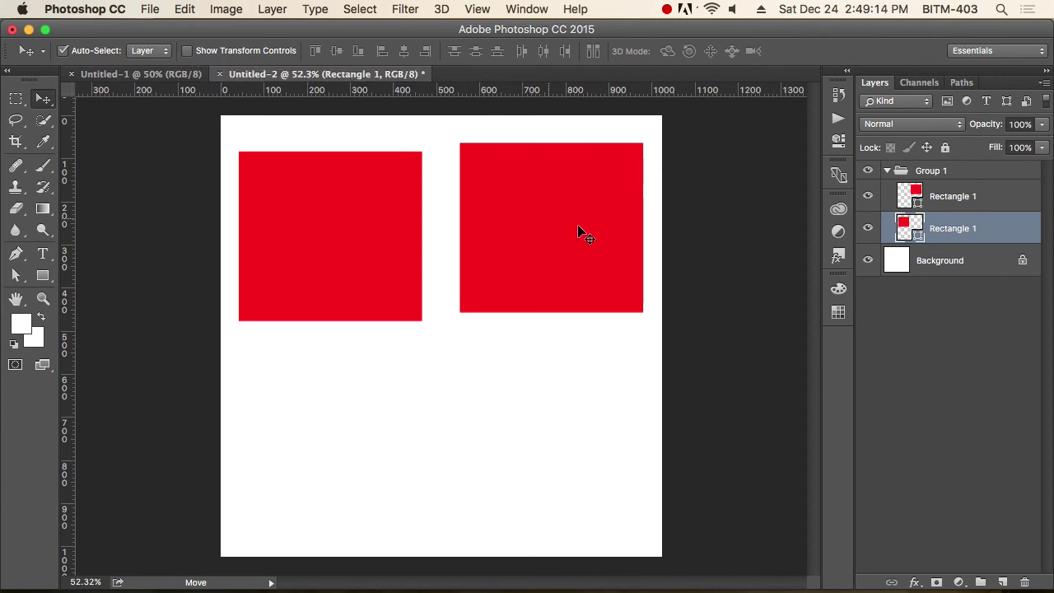
click(869, 233)
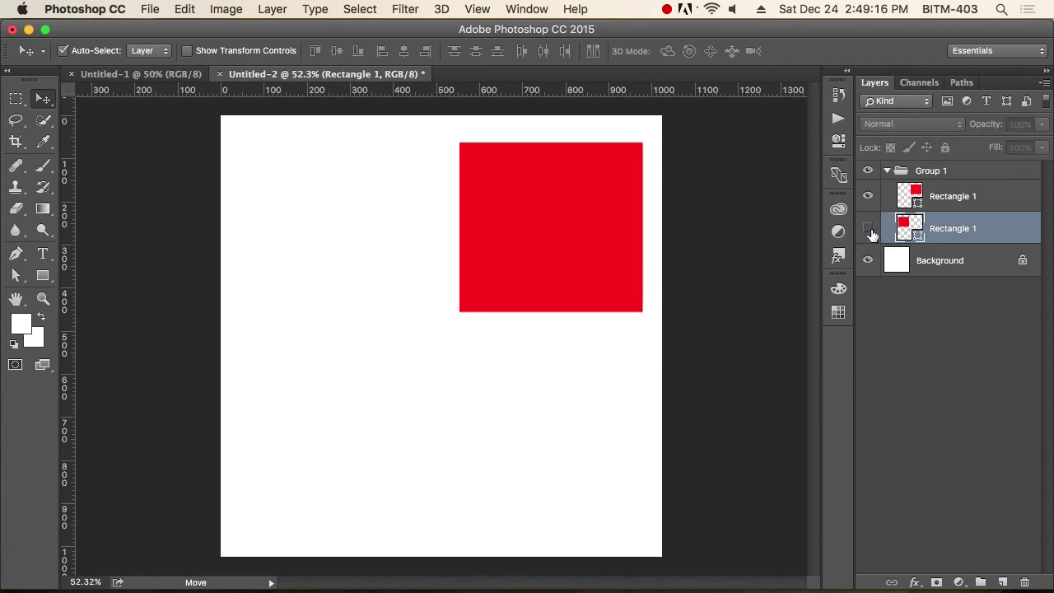
click(869, 233)
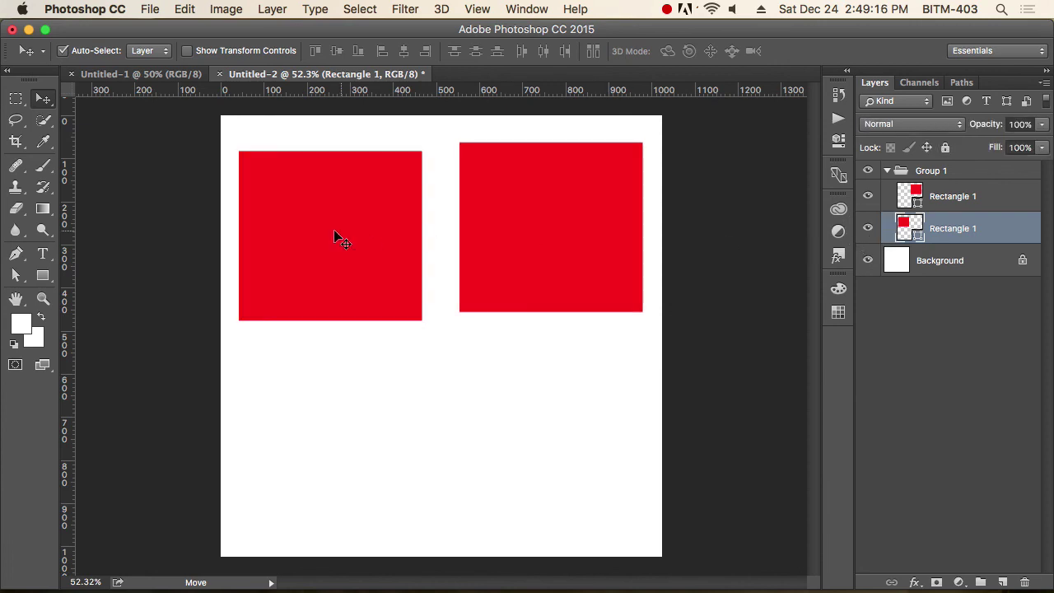
Toggle Show Transform Controls several times, leaving it off, and collapse Group 1.
click(187, 52)
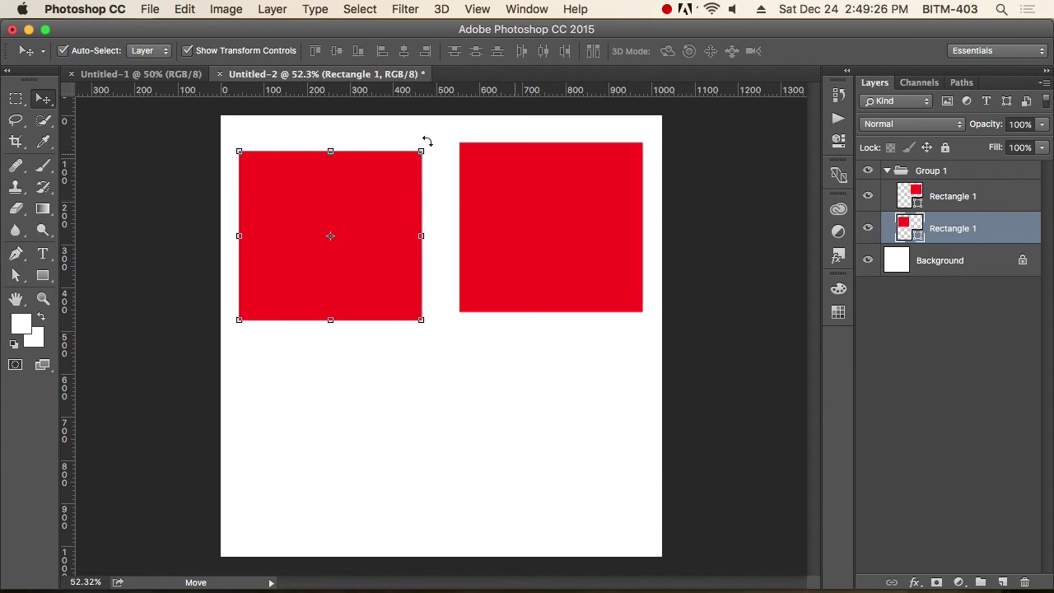
click(187, 51)
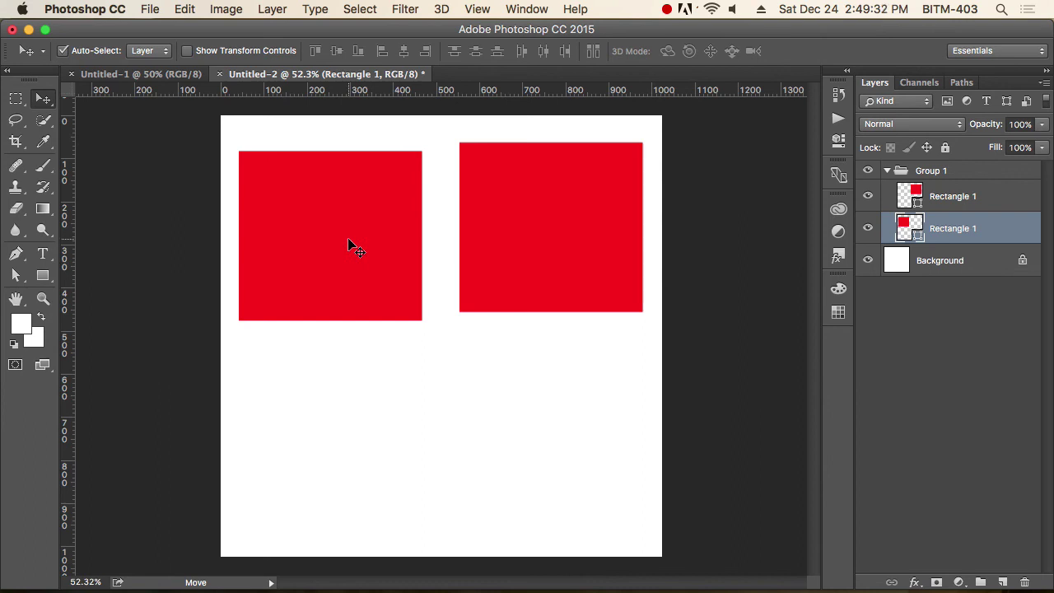
click(187, 51)
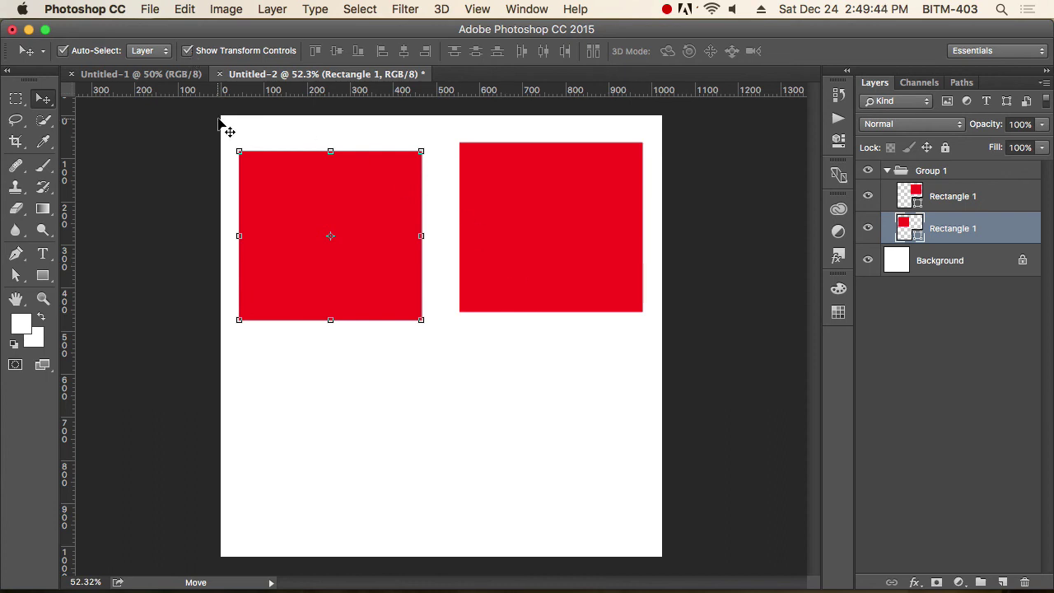
click(189, 51)
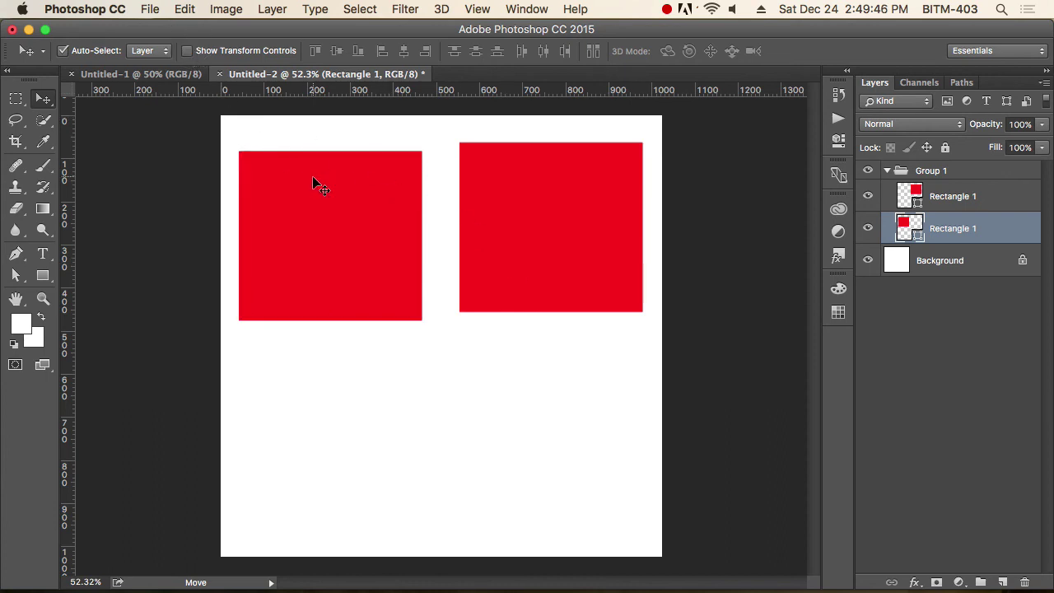
click(186, 51)
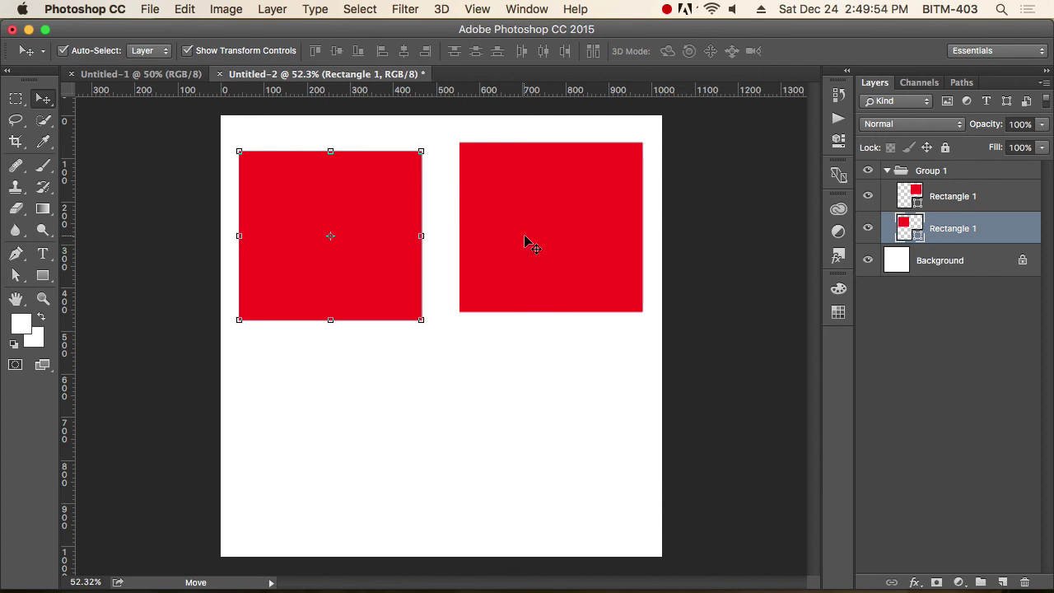
click(189, 52)
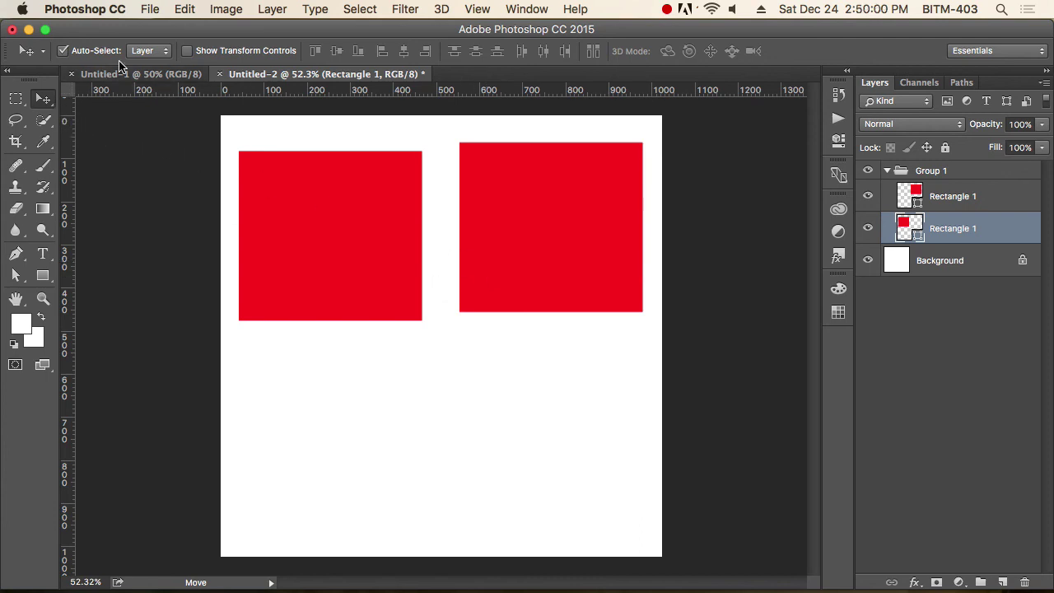
click(887, 171)
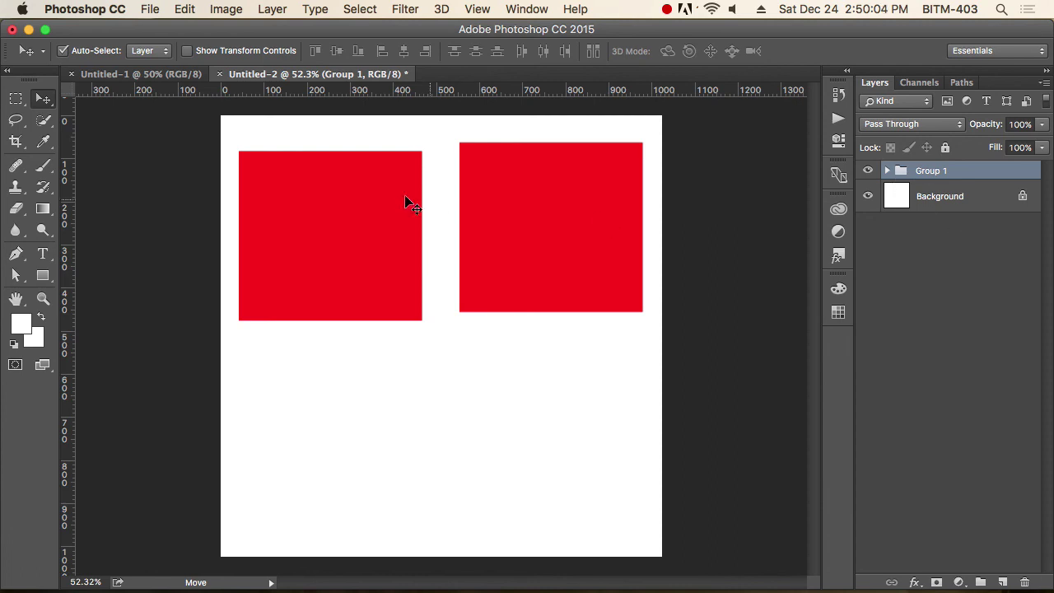
Shuffle the red squares, lining the right square's top up with the left one.
drag(352, 212, 348, 188)
drag(537, 236, 517, 324)
drag(306, 196, 305, 238)
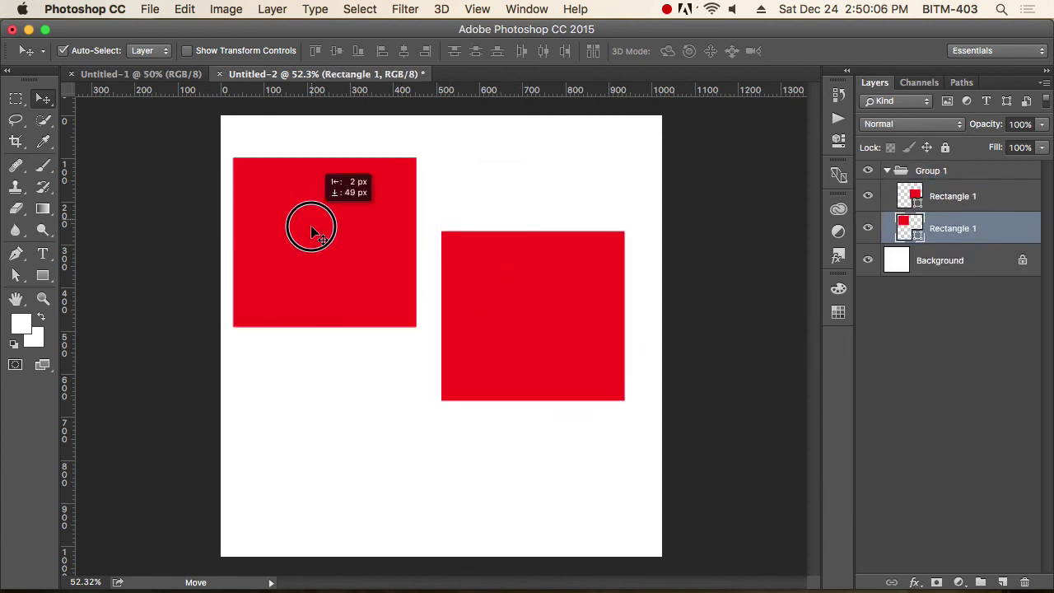
drag(533, 312, 552, 234)
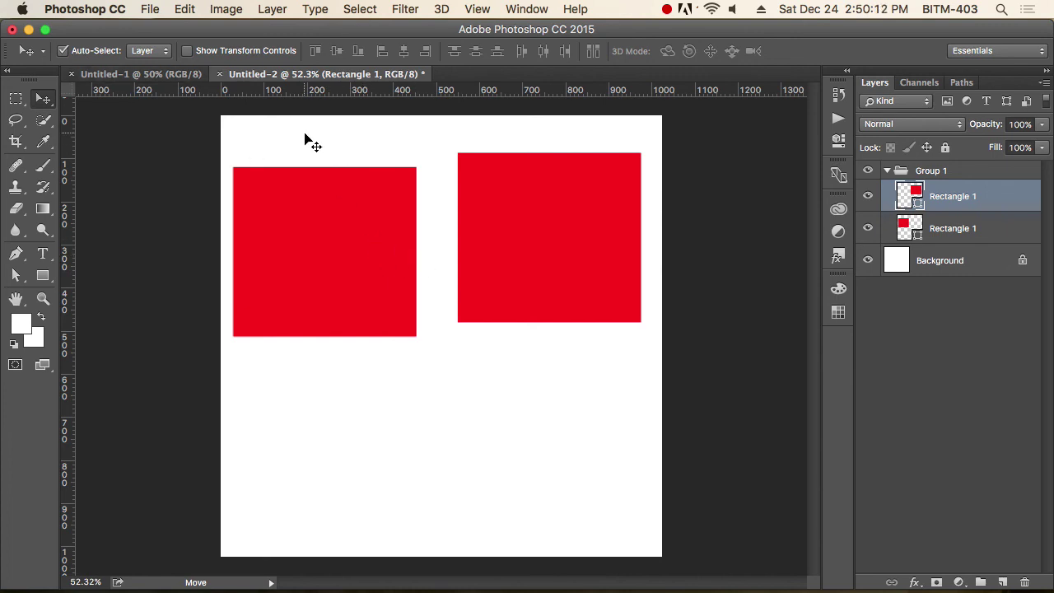
drag(527, 208, 527, 221)
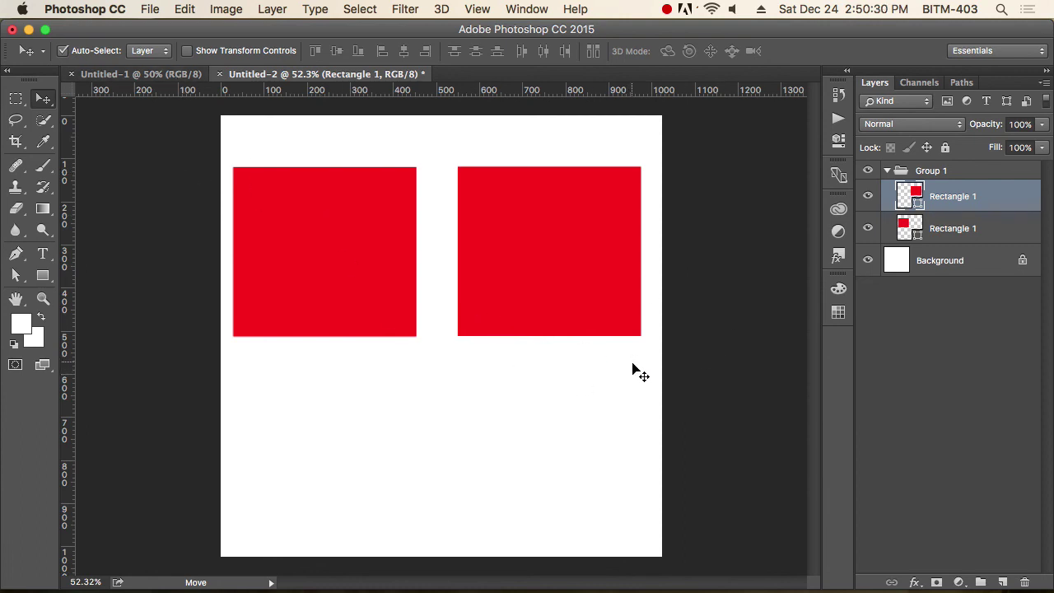
Reselect a square's layer via Group 1 and move the right square down and right.
click(915, 346)
click(888, 171)
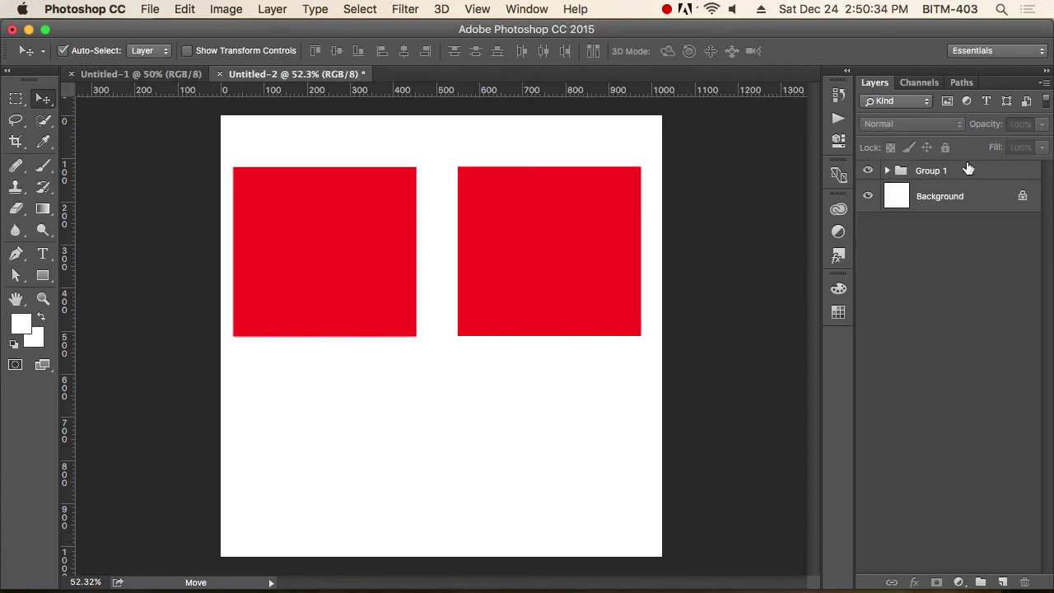
click(965, 170)
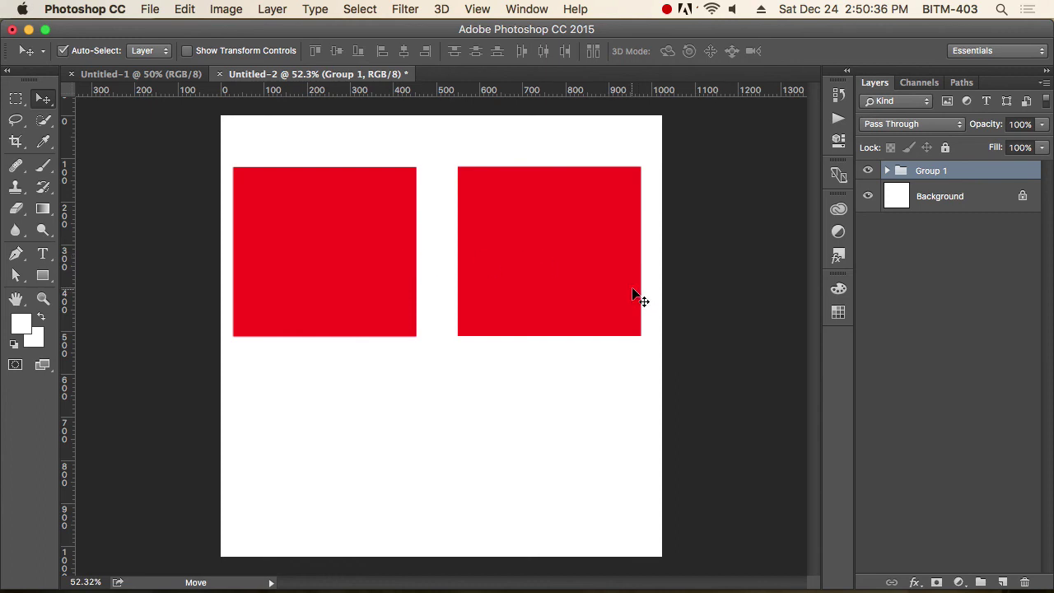
click(371, 264)
drag(560, 271, 566, 298)
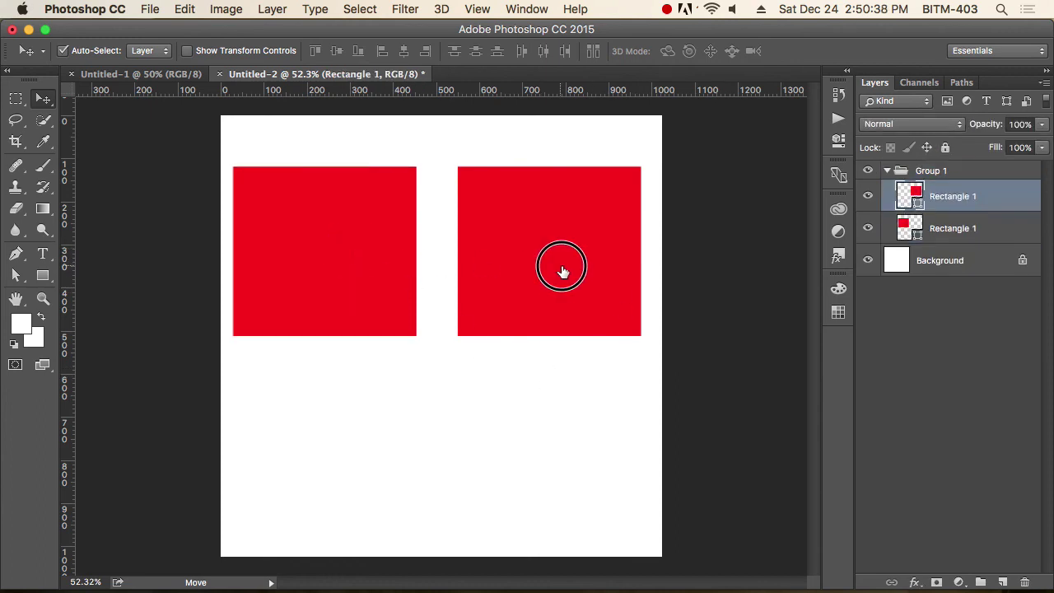
click(347, 265)
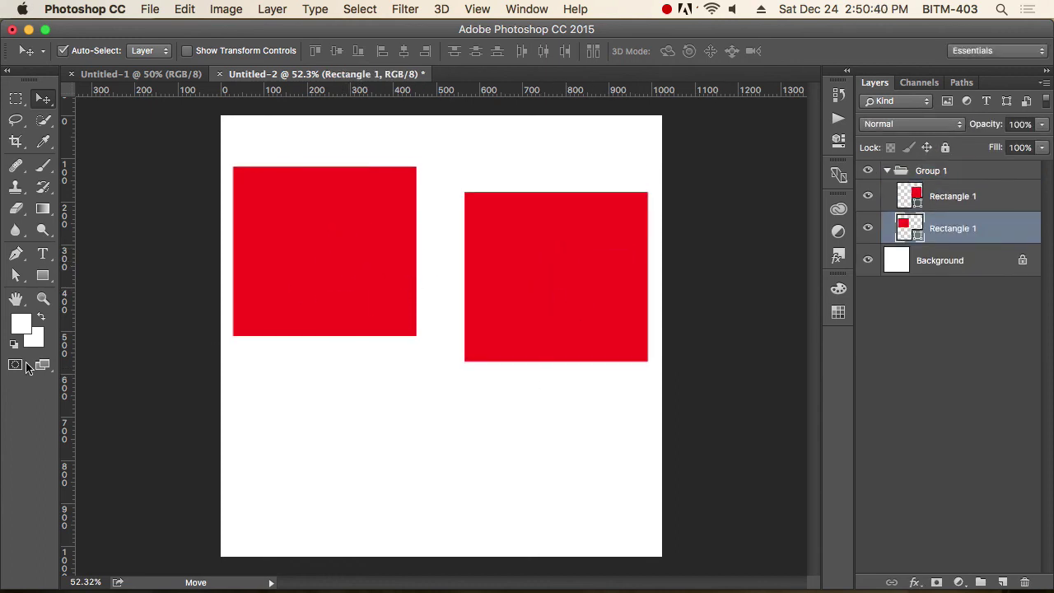
Set the foreground colour to near-black 150101 in the Color Picker.
click(21, 324)
click(378, 227)
drag(379, 226, 508, 324)
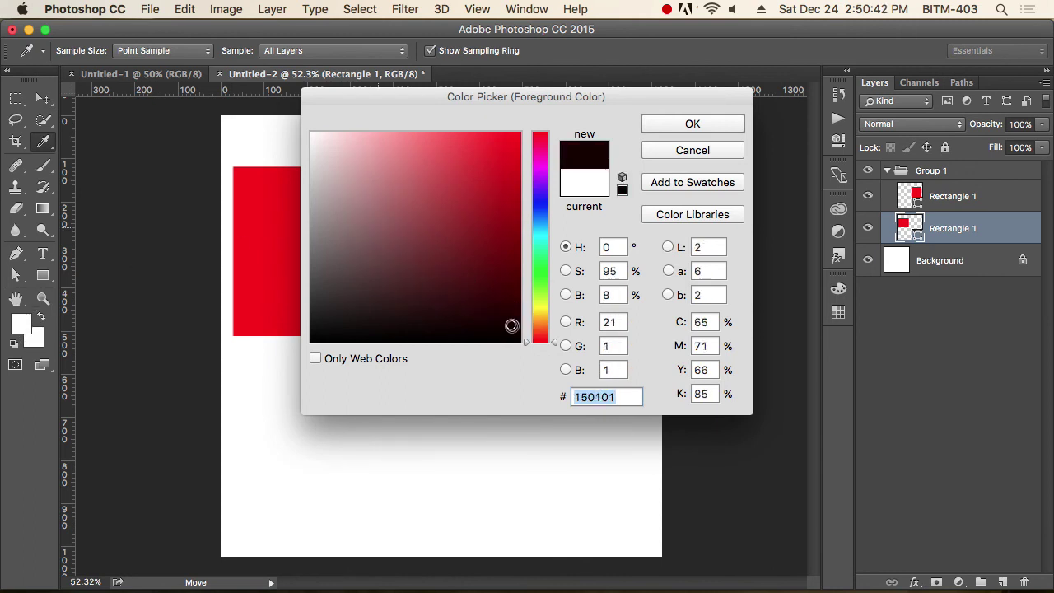
click(732, 122)
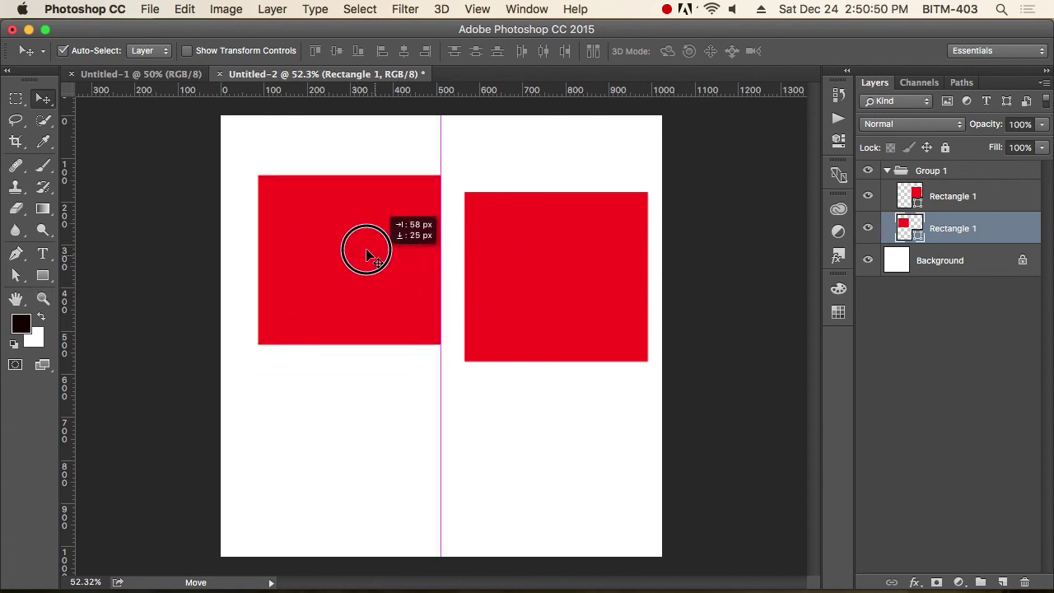
Reposition the red squares so the right one sits lower than the left.
drag(352, 245, 367, 255)
drag(538, 265, 536, 293)
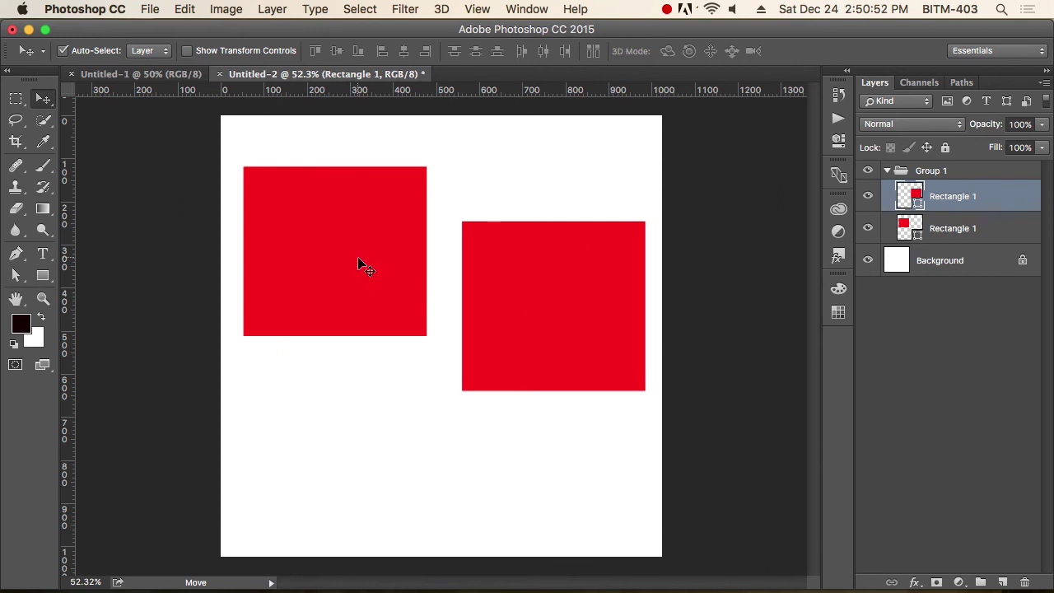
drag(359, 263, 359, 253)
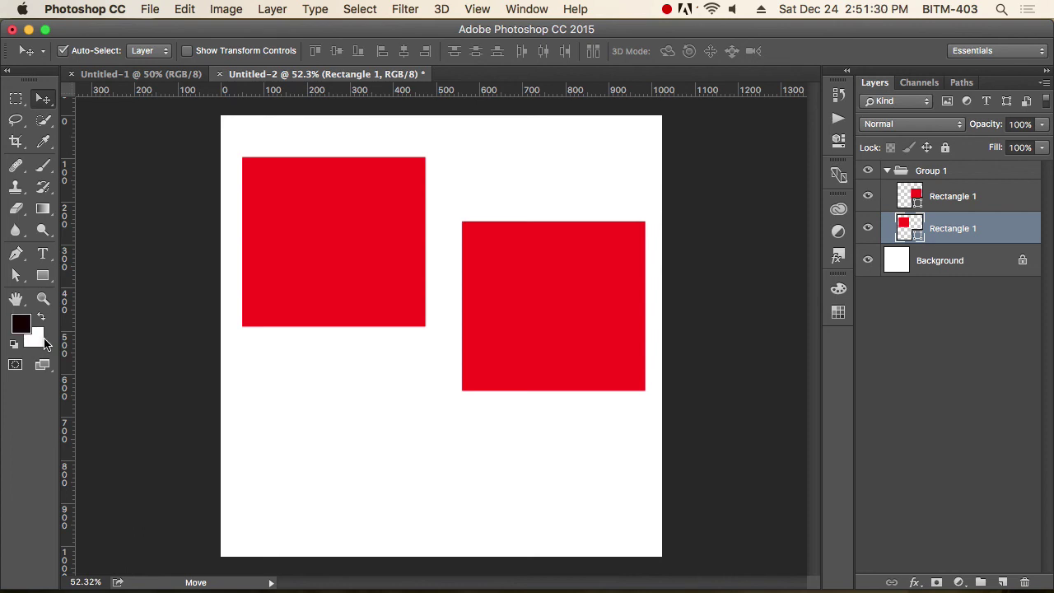
Swap colours with X and set the foreground colour to blue 1534f0.
key(x)
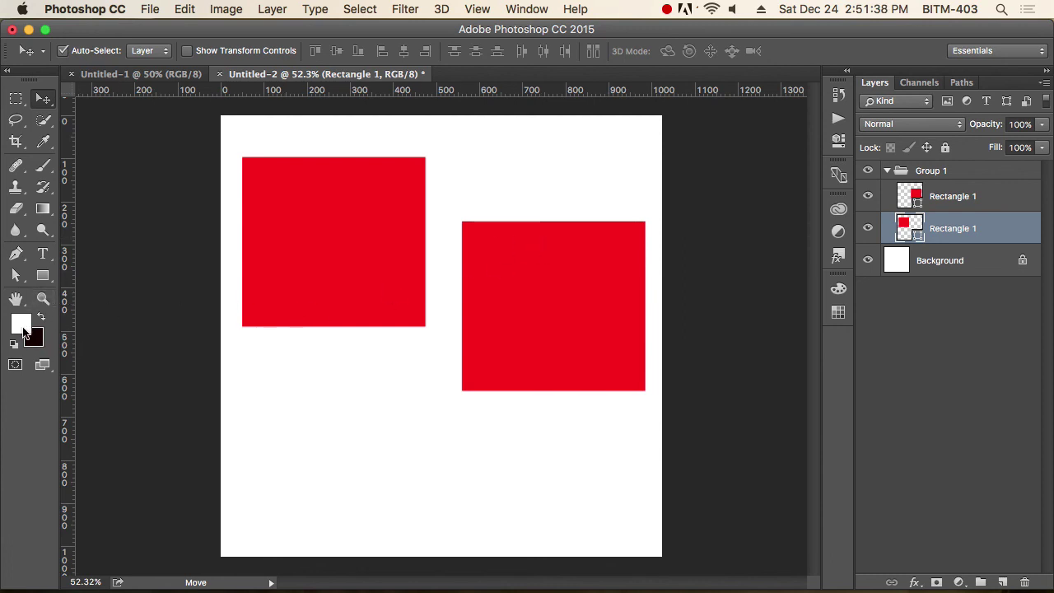
click(24, 329)
drag(550, 227, 502, 144)
click(540, 206)
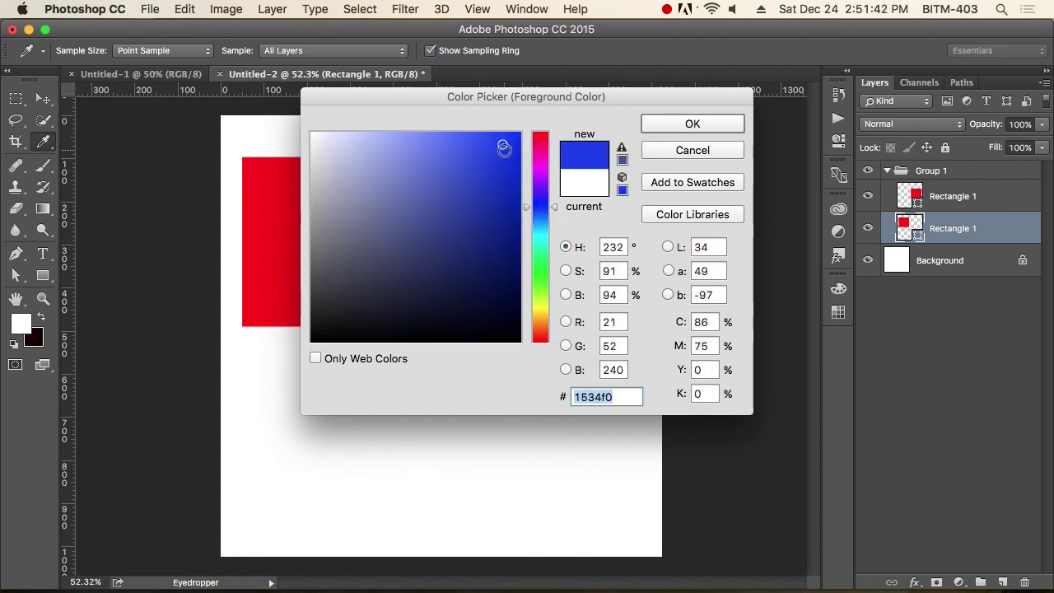
click(668, 123)
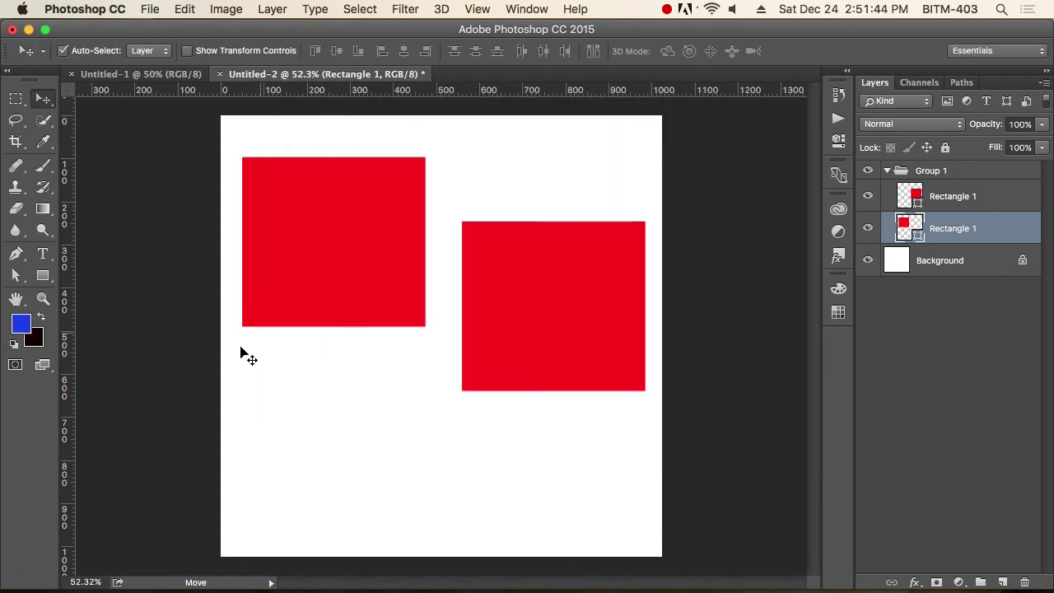
Rearrange the squares so the left one sits slightly lower than the right one.
drag(363, 249, 378, 299)
drag(535, 313, 536, 282)
drag(393, 316, 393, 306)
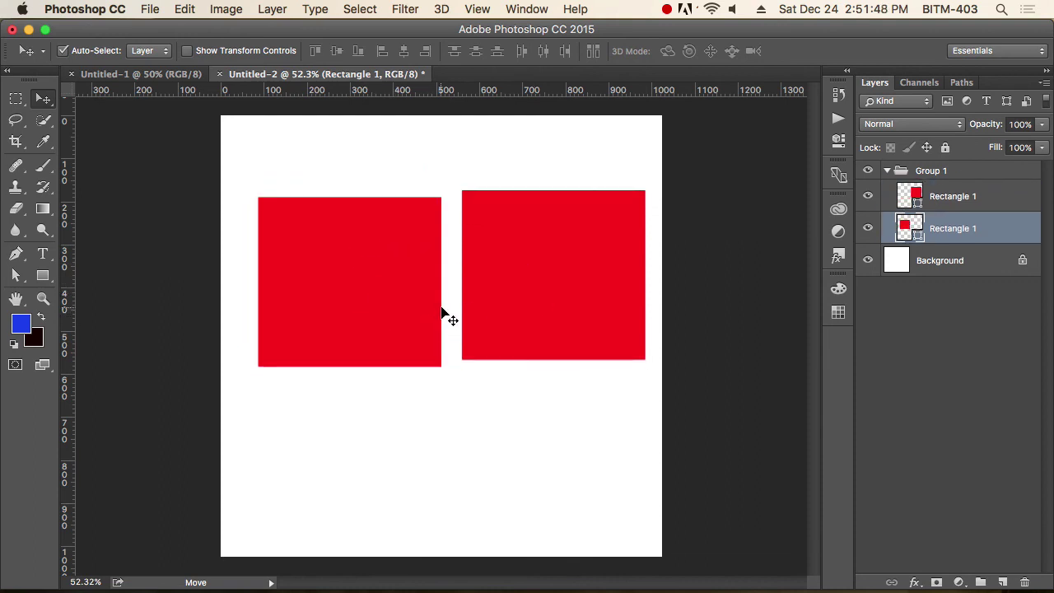
drag(397, 272, 388, 242)
mouse_move(553, 252)
mouse_down()
mouse_move(536, 224)
mouse_move(556, 244)
mouse_up()
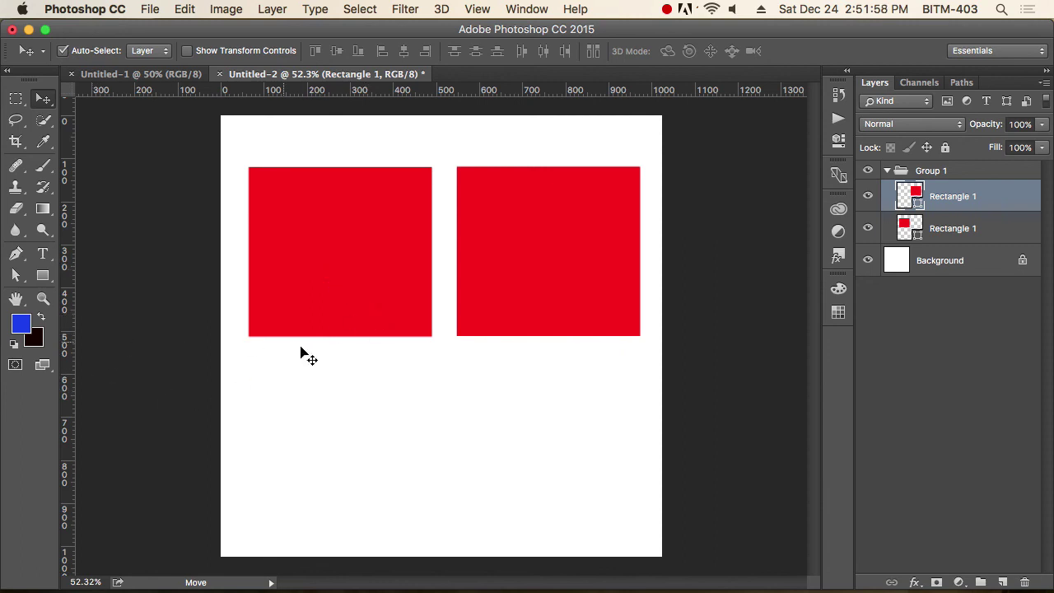
mouse_move(327, 287)
mouse_down()
mouse_move(330, 317)
mouse_move(346, 254)
mouse_move(326, 299)
mouse_up()
drag(334, 294, 341, 292)
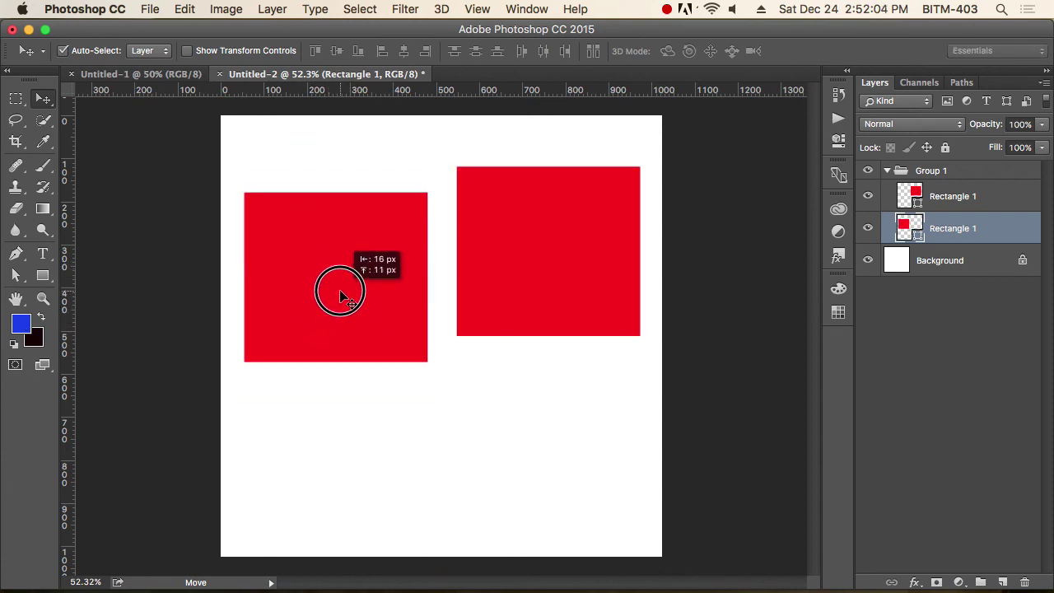
click(868, 228)
click(869, 230)
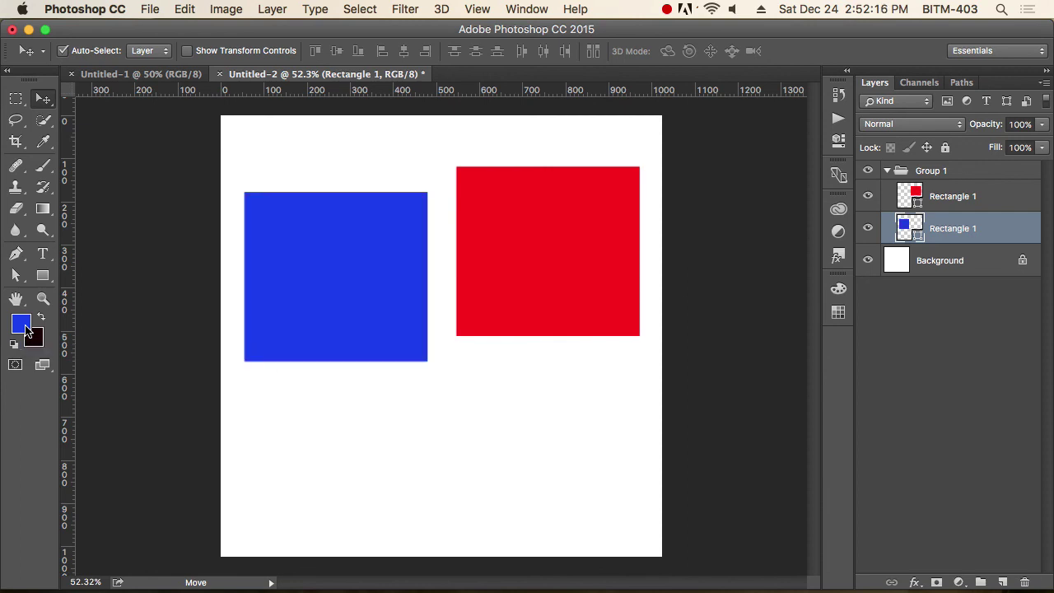
Move the blue square up-left and fill the right square with the near-black background colour.
drag(370, 306, 362, 244)
click(498, 276)
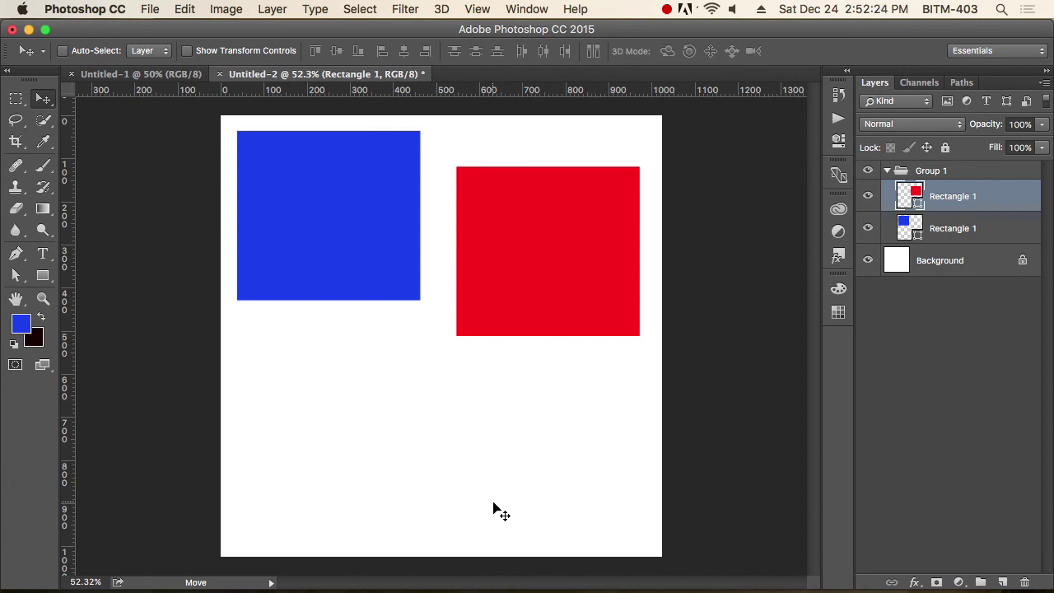
key(super+BackSpace)
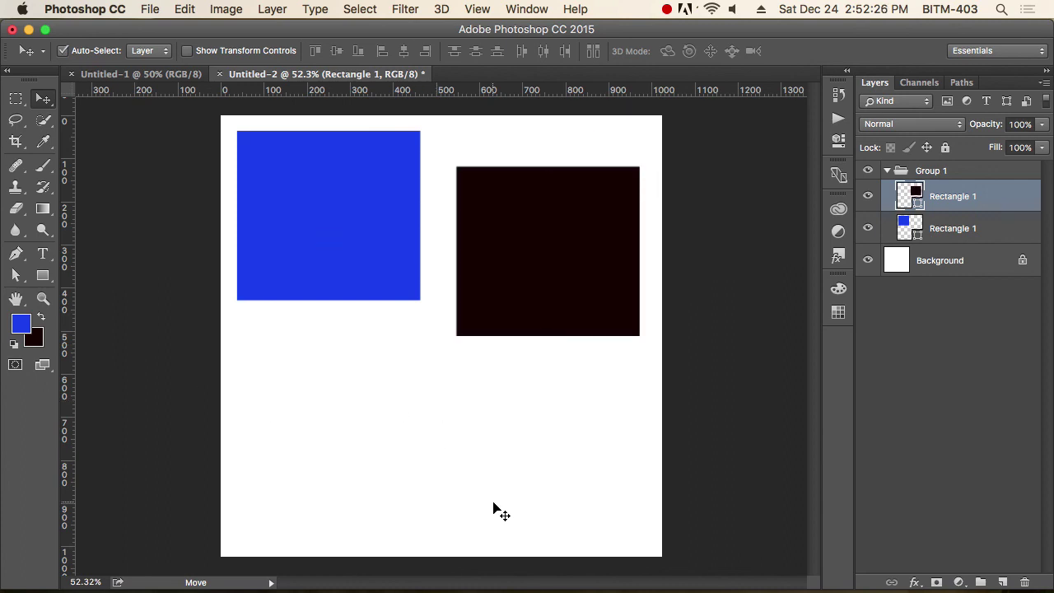